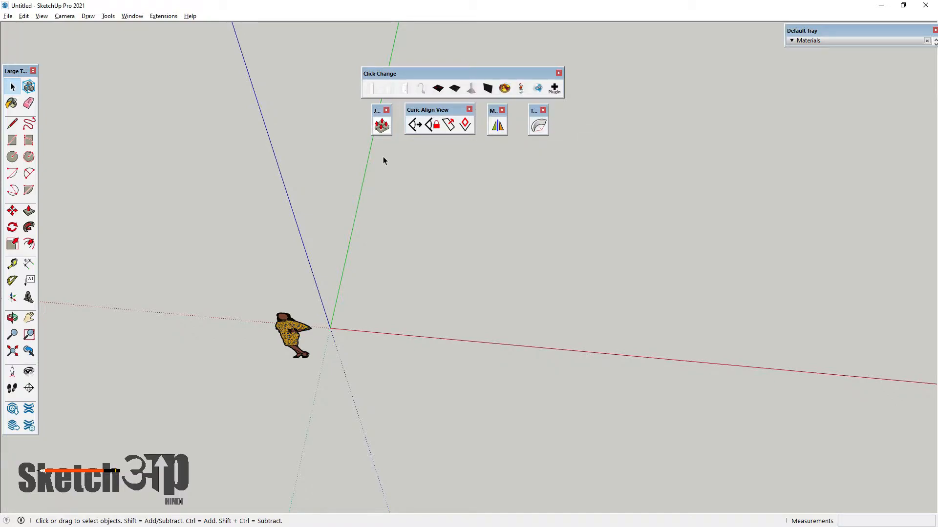
Place the Click-Change door component at the model origin.
left_click_drag(432, 77, 225, 110)
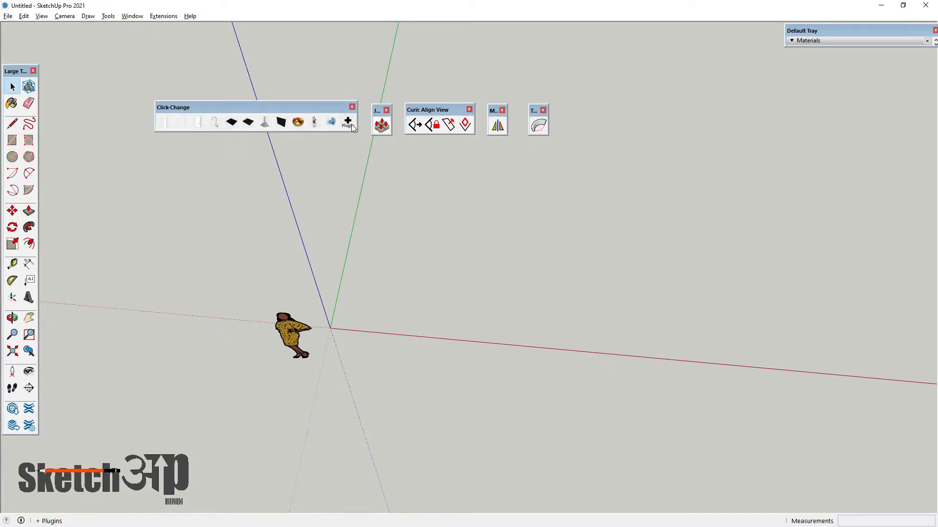
left_click(171, 126)
left_click(333, 327)
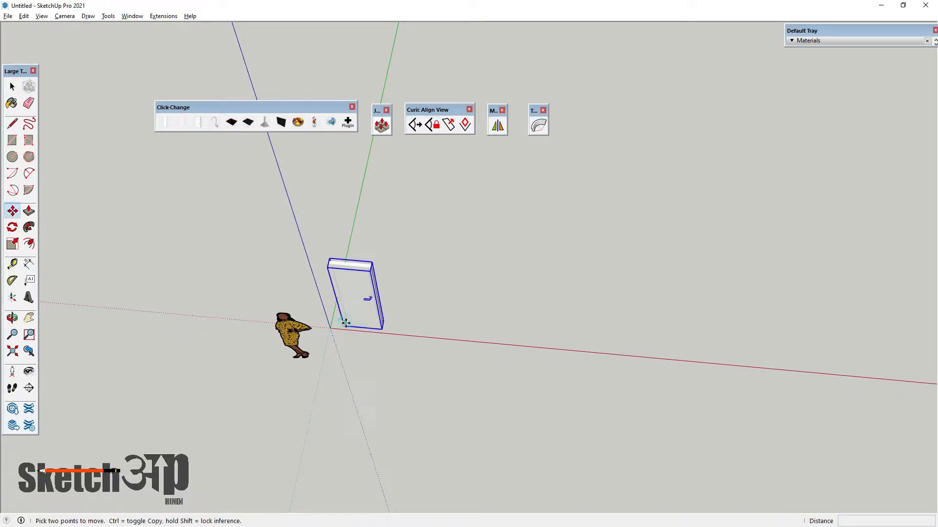
middle_click_drag(337, 322, 425, 176)
scroll(367, 285, "up", 5)
middle_click_drag(366, 284, 314, 261)
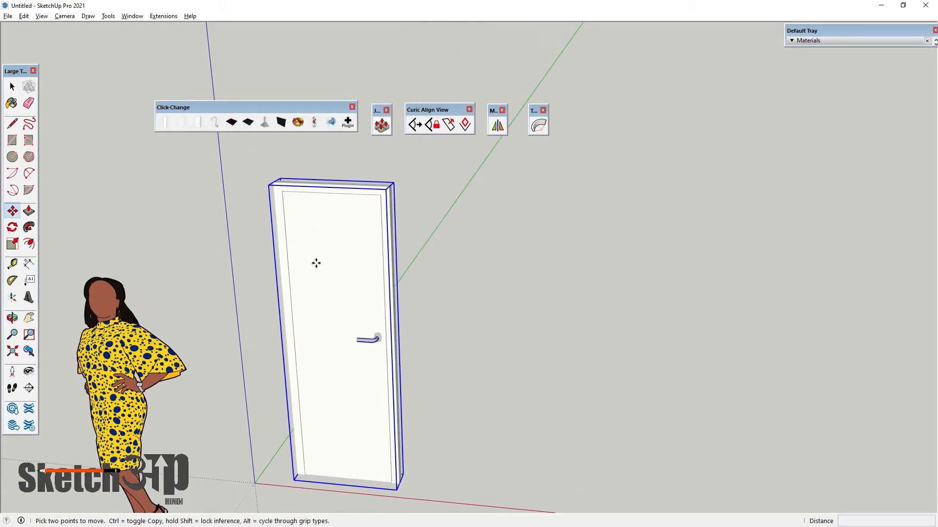
Place the Click-Change window component beside the door and a light switch just beyond the window.
left_click(186, 126)
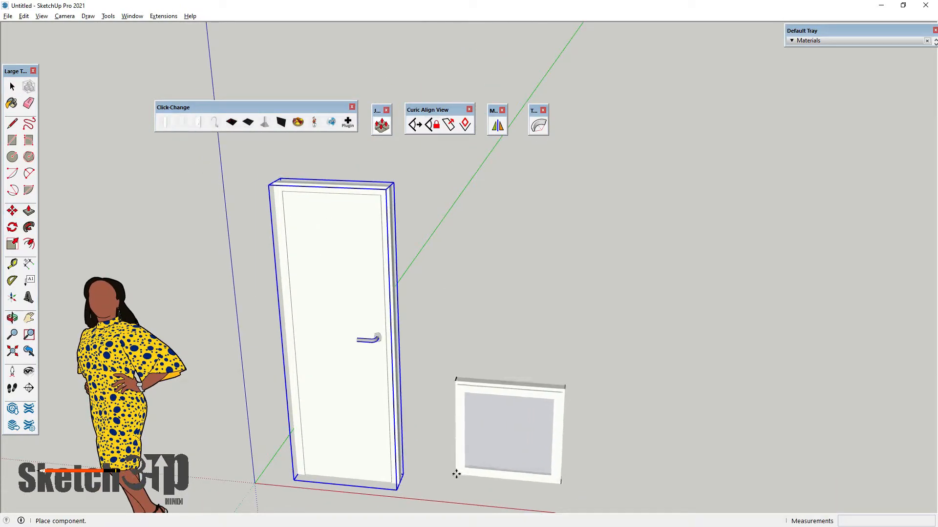
left_click(455, 478)
left_click(198, 122)
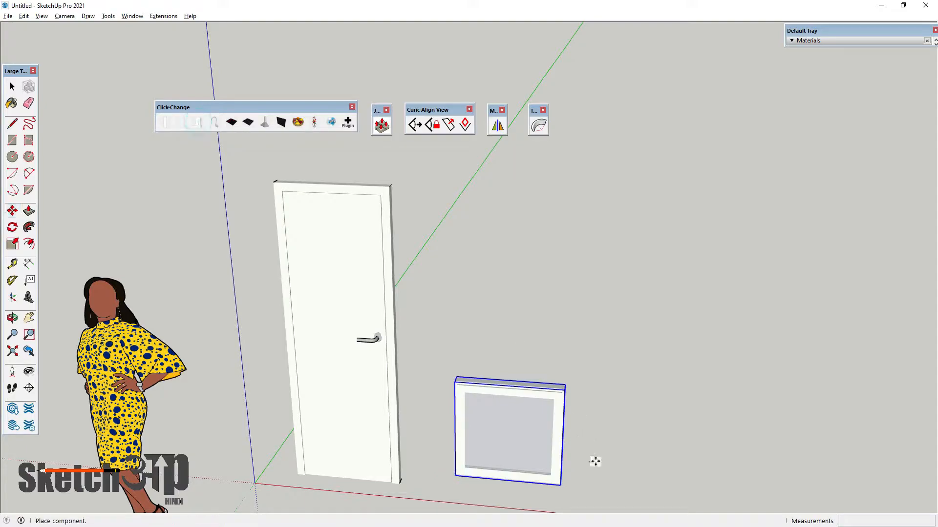
left_click(588, 466)
scroll(591, 470, "up", 10)
mouse_move(578, 454)
middle_mouse_down()
mouse_move(405, 373)
mouse_move(576, 434)
middle_mouse_up()
scroll(492, 415, "down", 2)
scroll(479, 402, "up", 5)
Place the kitchen faucet beside the light switch and the three-zone electric cooktop next to the faucet.
left_click(215, 124)
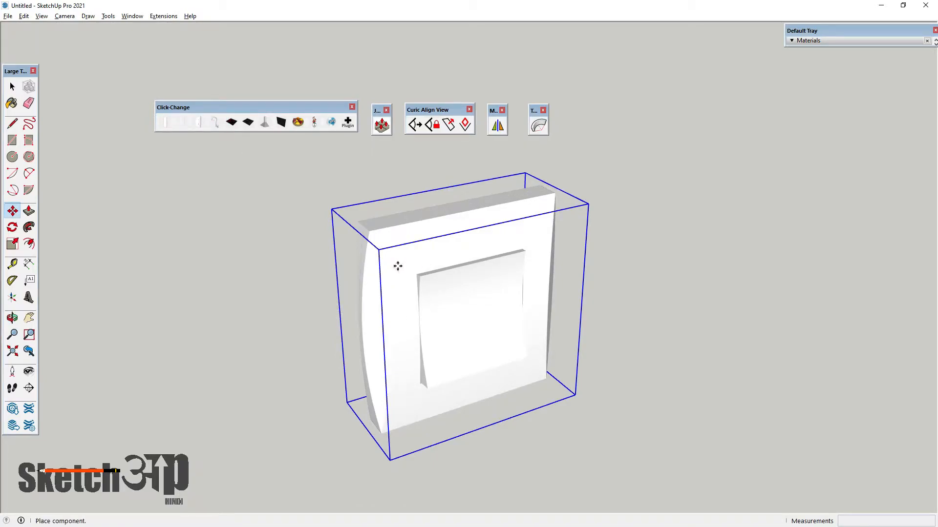
scroll(391, 317, "down", 4)
scroll(411, 320, "down", 4)
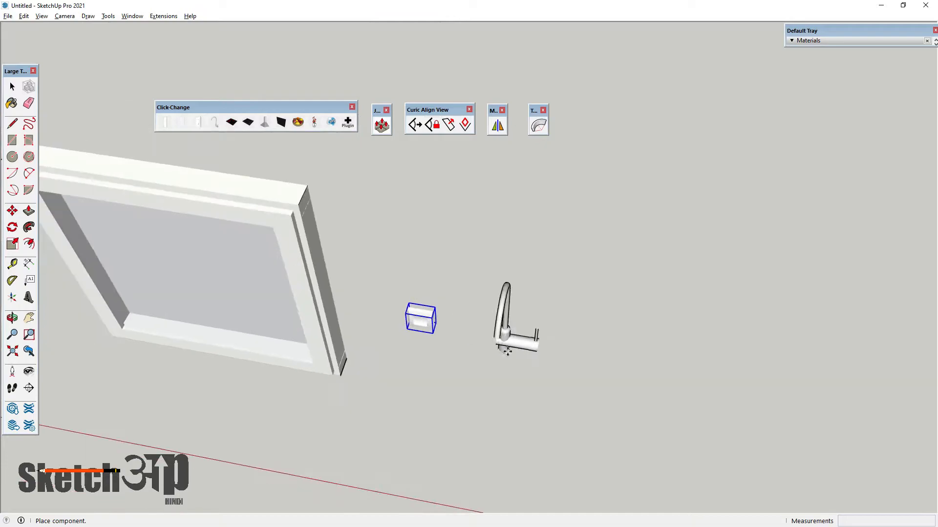
left_click(513, 352)
left_click(230, 124)
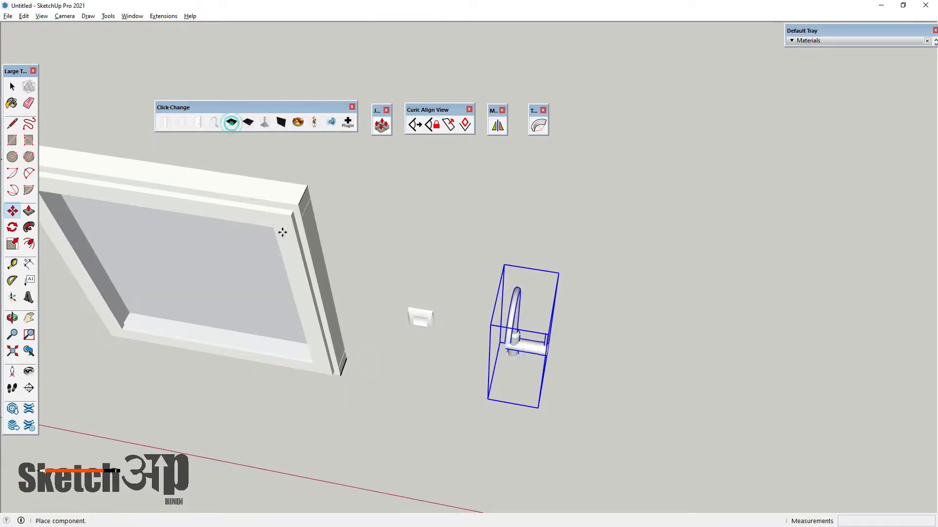
scroll(220, 293, "down", 2)
left_click(536, 390)
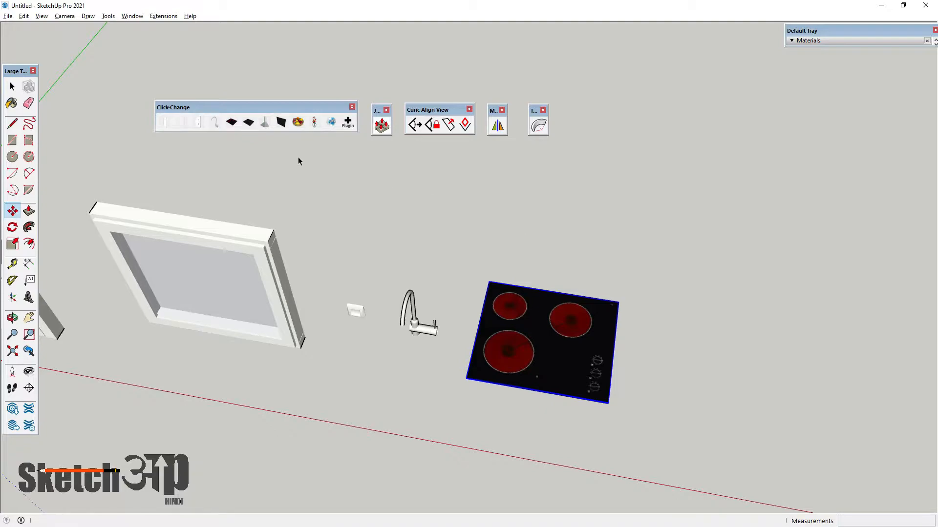
Place the four-burner gas cooktop beside the electric cooktop and the range hood next to it.
left_click(247, 123)
left_click(737, 379)
scroll(737, 379, "down", 3)
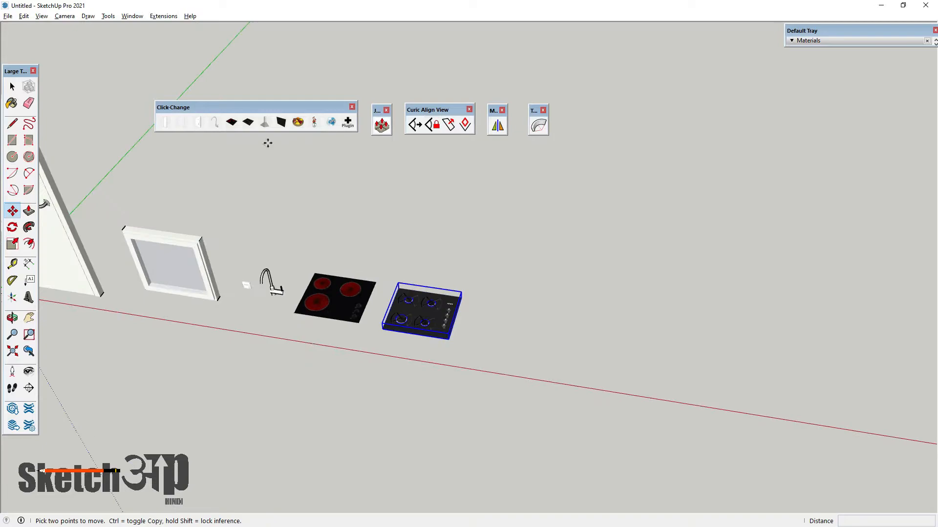
left_click(265, 123)
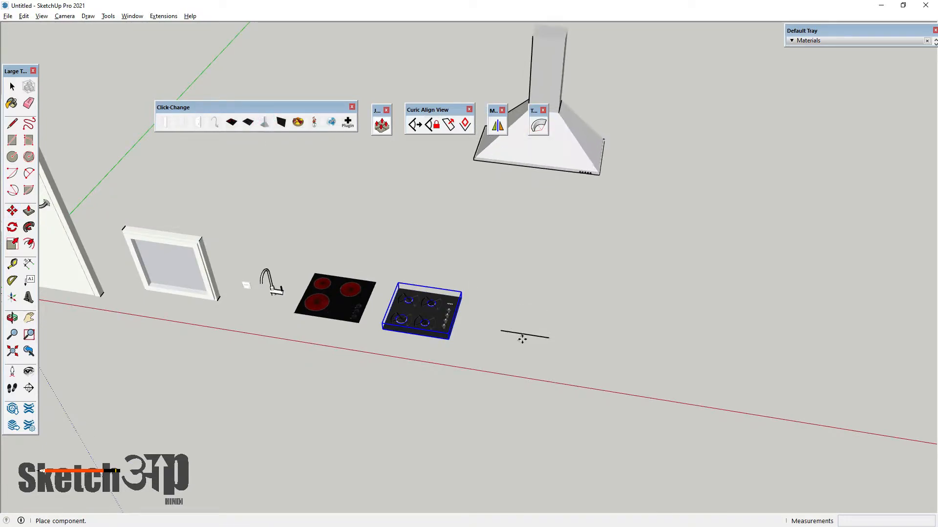
left_click(513, 382)
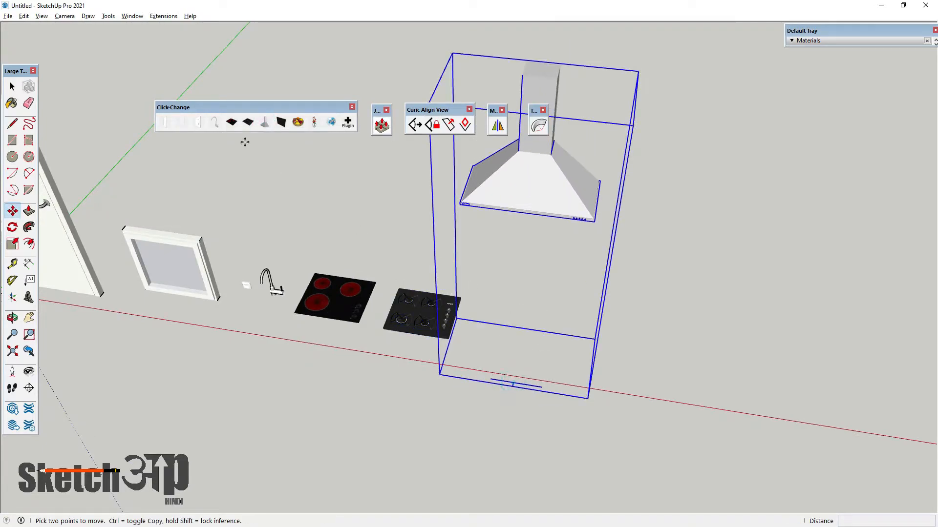
Add the black tiled cover panel component near the range hood.
left_click(282, 125)
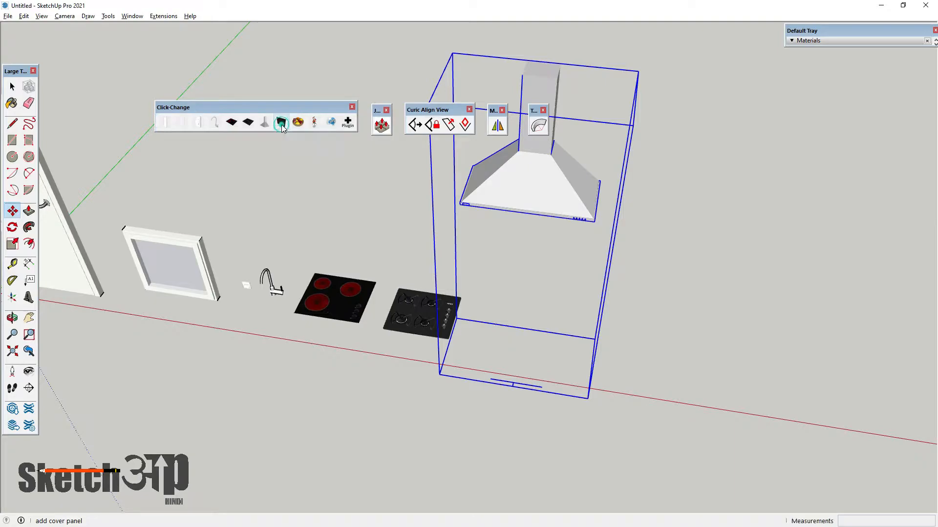
left_click(542, 305)
scroll(601, 294, "up", 5)
scroll(603, 294, "up", 3)
middle_click_drag(603, 294, 245, 236)
scroll(395, 284, "down", 3)
Place the fruit bowl in front of the cover panel and the flower vase beside the bowl.
left_click(299, 123)
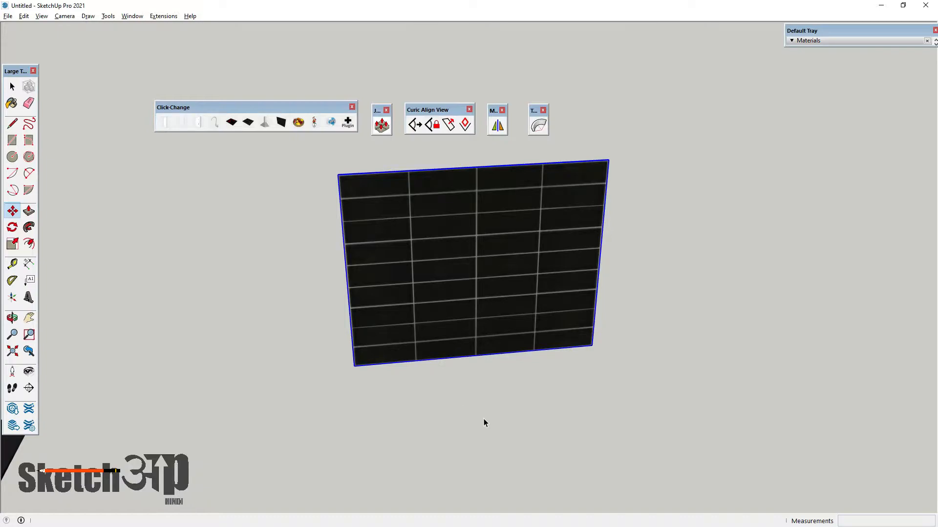
scroll(436, 392, "down", 1)
left_click(525, 442)
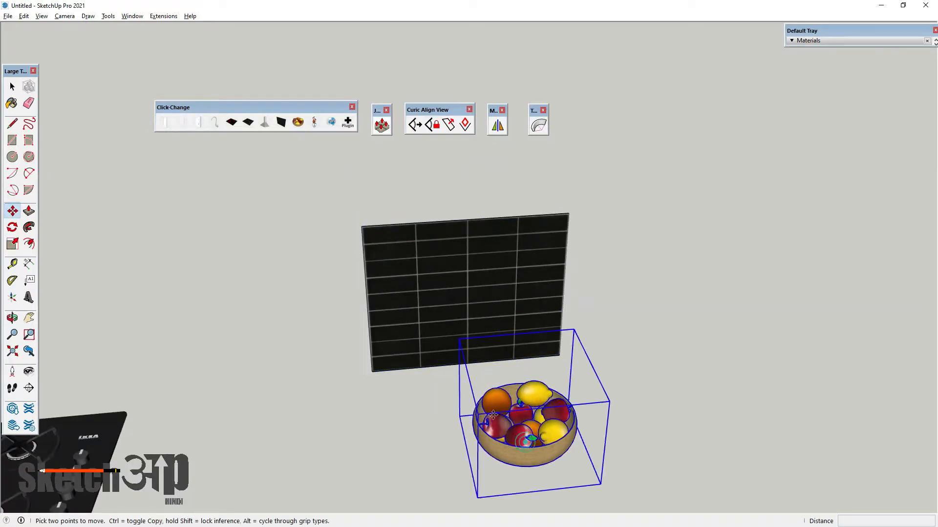
scroll(342, 318, "down", 3)
left_click(315, 122)
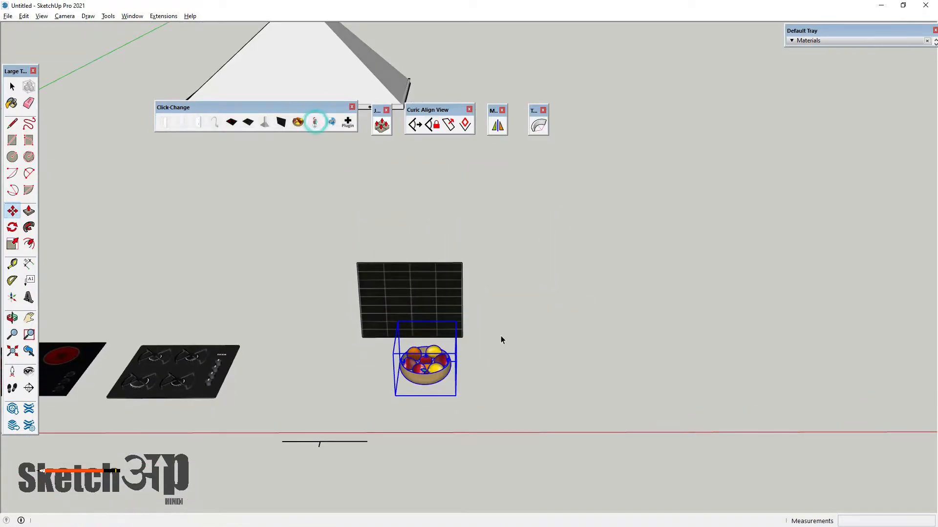
left_click(505, 384)
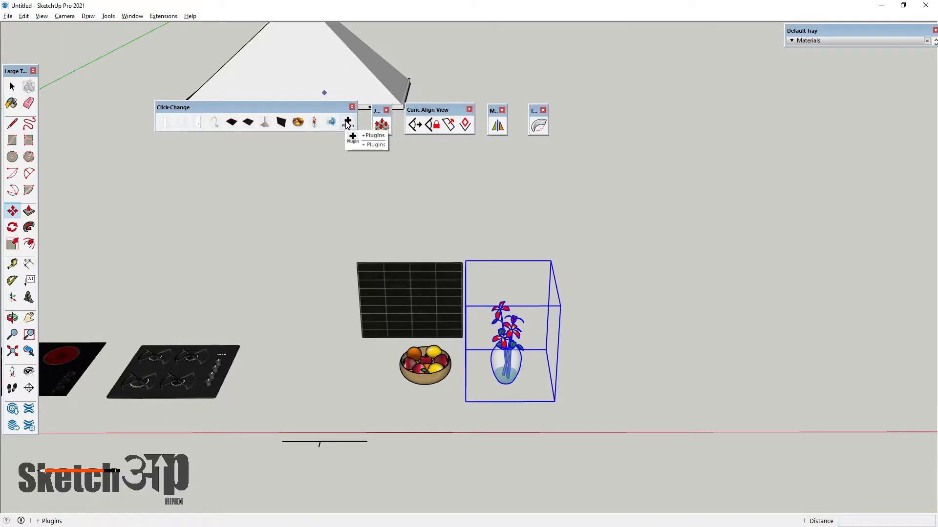
Review the complete row of placed components from the door to the flower vase.
left_click(12, 87)
scroll(561, 262, "down", 5)
scroll(108, 318, "up", 3)
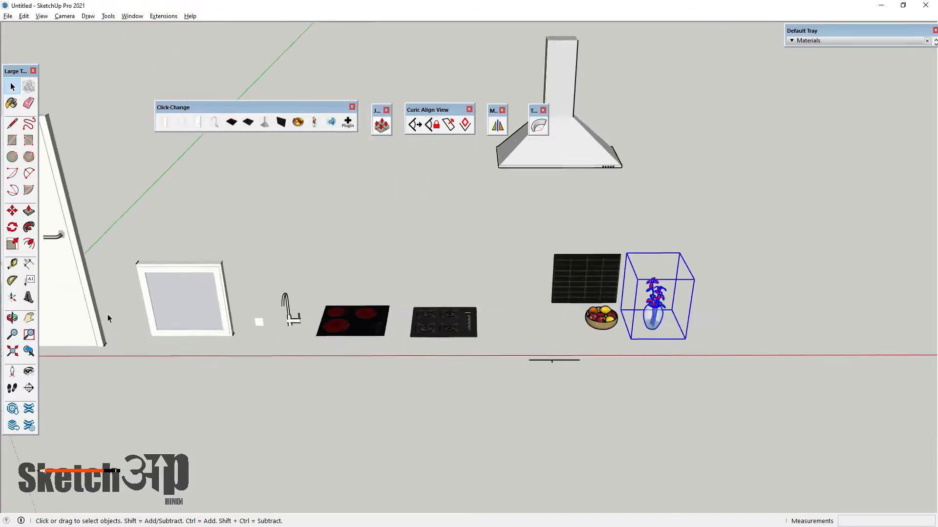
scroll(493, 370, "down", 3)
scroll(493, 371, "up", 2)
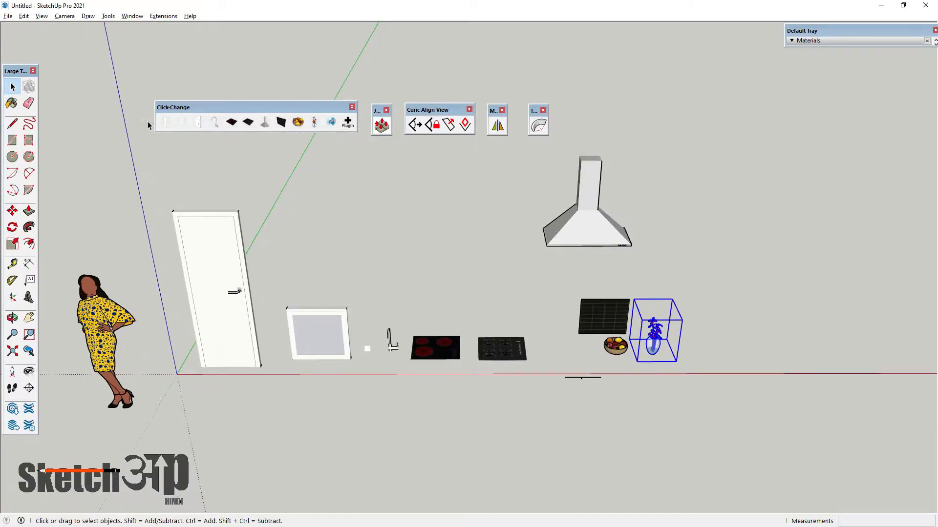
scroll(196, 274, "up", 1)
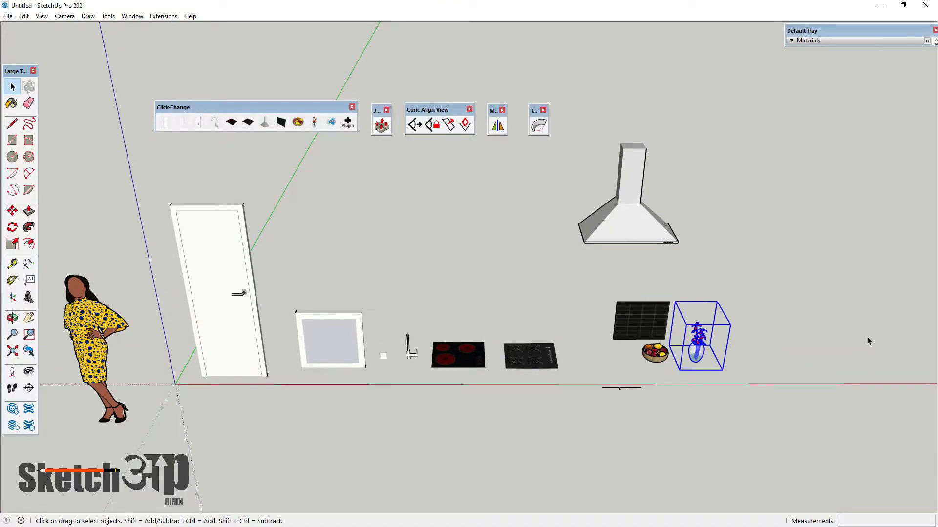
scroll(605, 331, "up", 1)
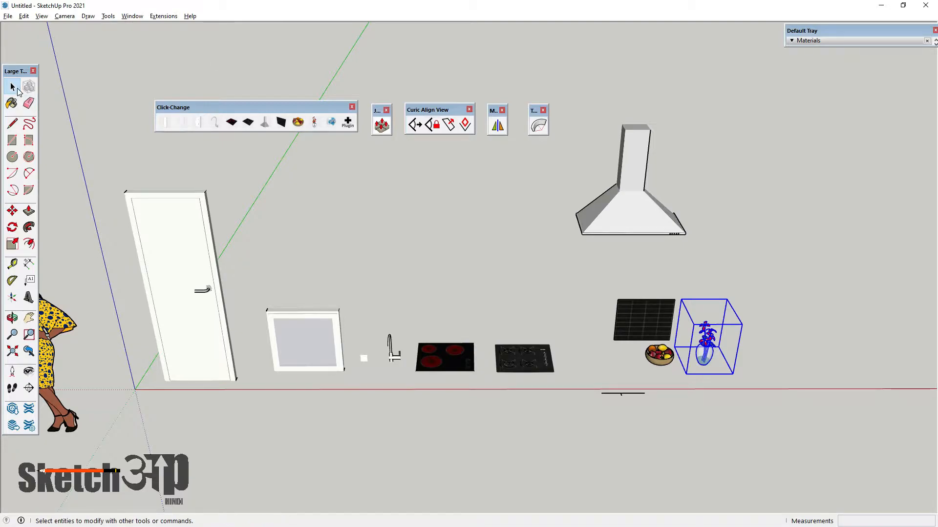
Dock the Click-Change toolbar and display the Dynamic Components toolbar.
left_click_drag(254, 108, 278, 9)
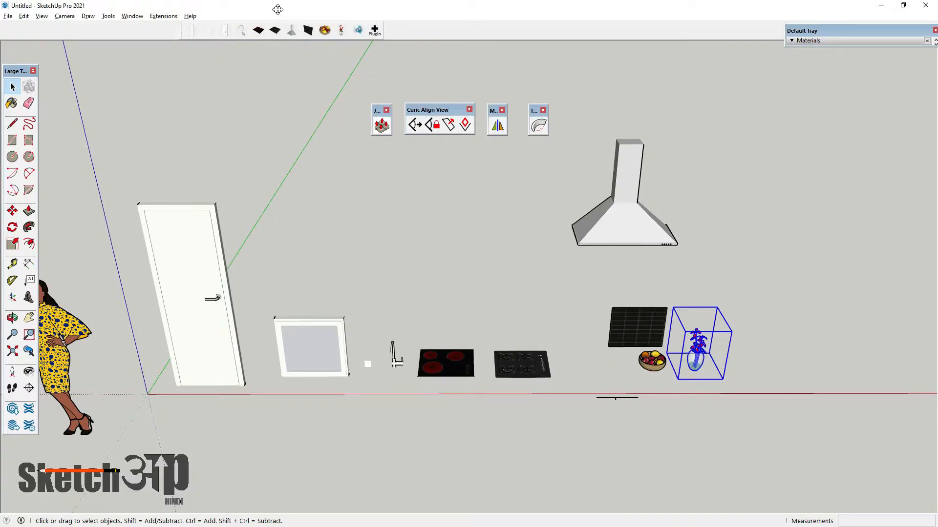
right_click(404, 29)
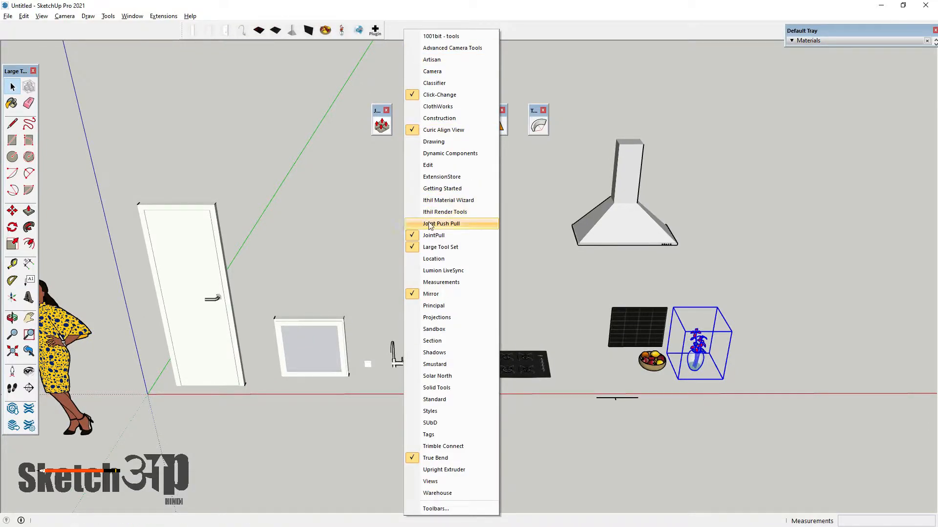
left_click(421, 153)
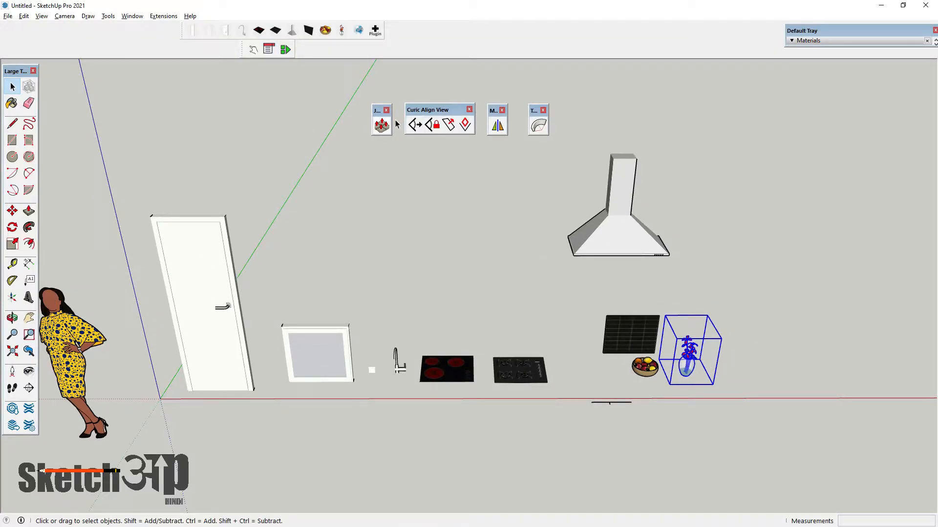
Try enlarging the window's height and width with Scale, and undo both scalings.
left_click(252, 49)
left_click(14, 83)
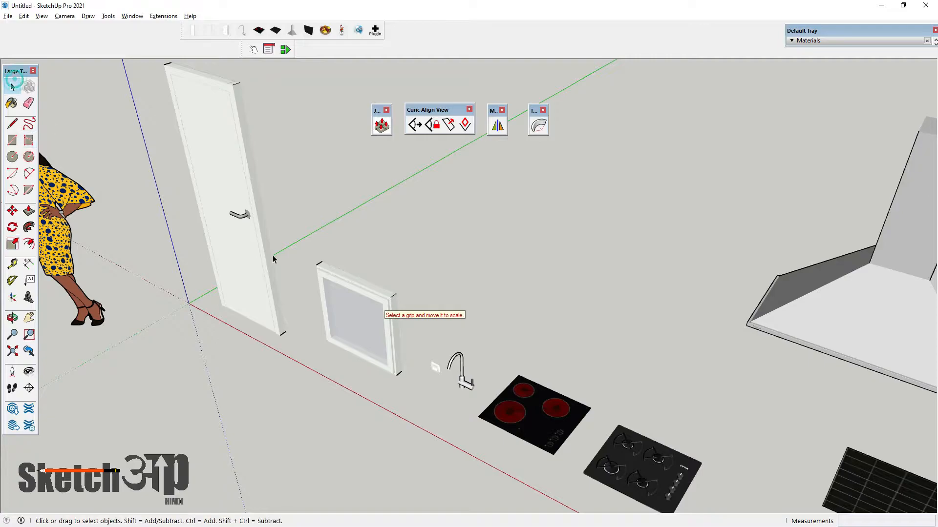
left_click(355, 294)
left_click(12, 244)
left_click_drag(355, 275, 335, 59)
scroll(371, 270, "down", 3)
left_click_drag(371, 270, 601, 320)
left_click(13, 87)
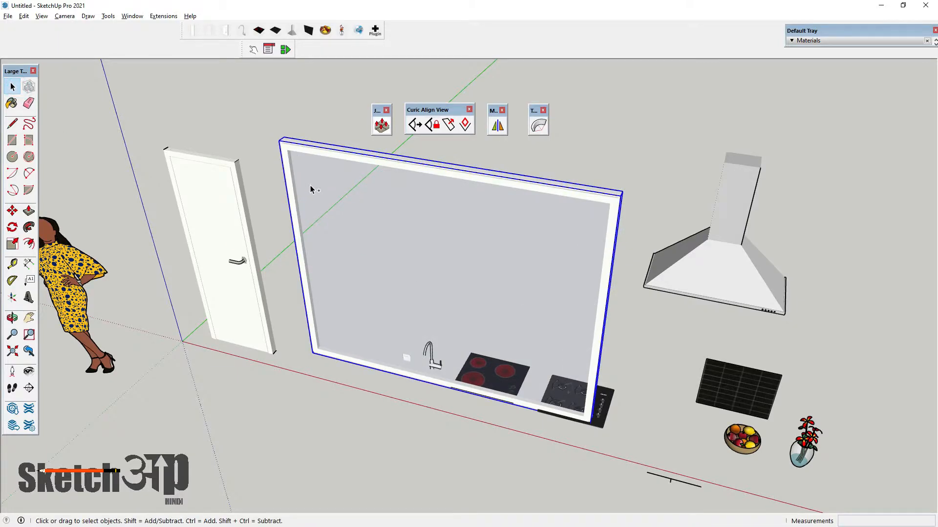
key("ctrl+z")
key("ctrl+z")
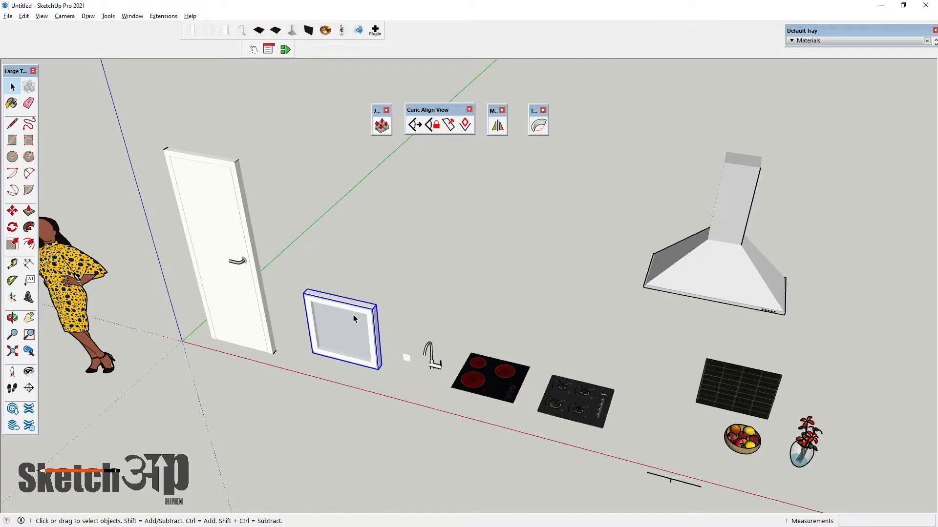
Change the enlarged window's design to two panes and to three panes with the Interact tool.
scroll(351, 322, "down", 3)
scroll(337, 323, "up", 3)
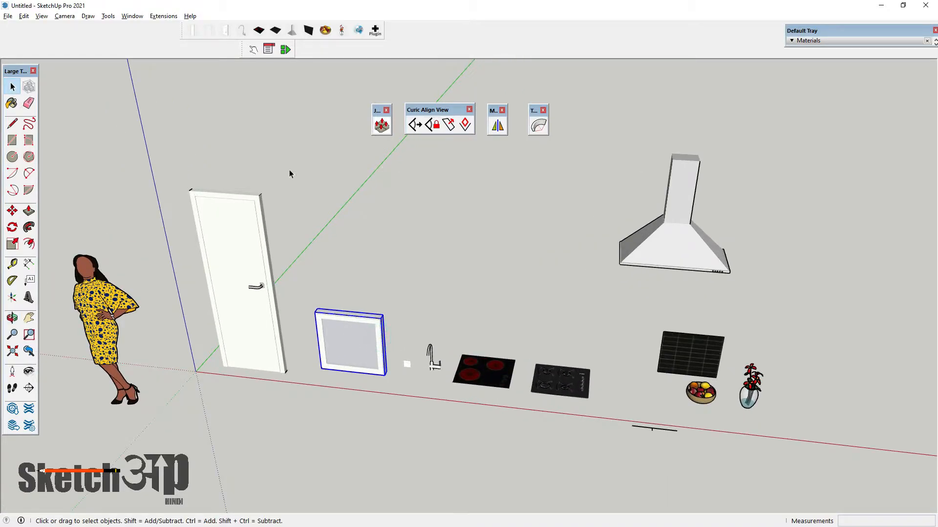
scroll(454, 391, "up", 6)
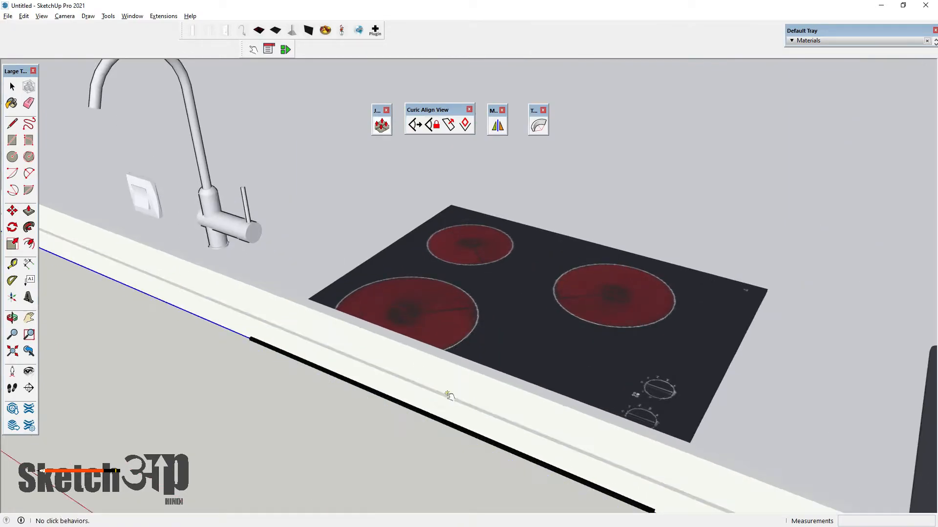
scroll(449, 394, "down", 5)
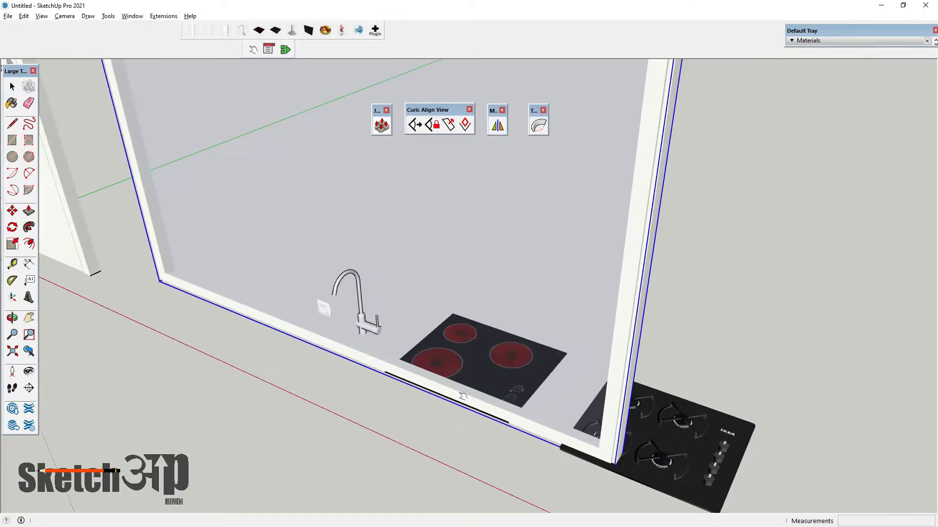
scroll(454, 391, "down", 1)
scroll(445, 396, "down", 3)
scroll(447, 398, "down", 3)
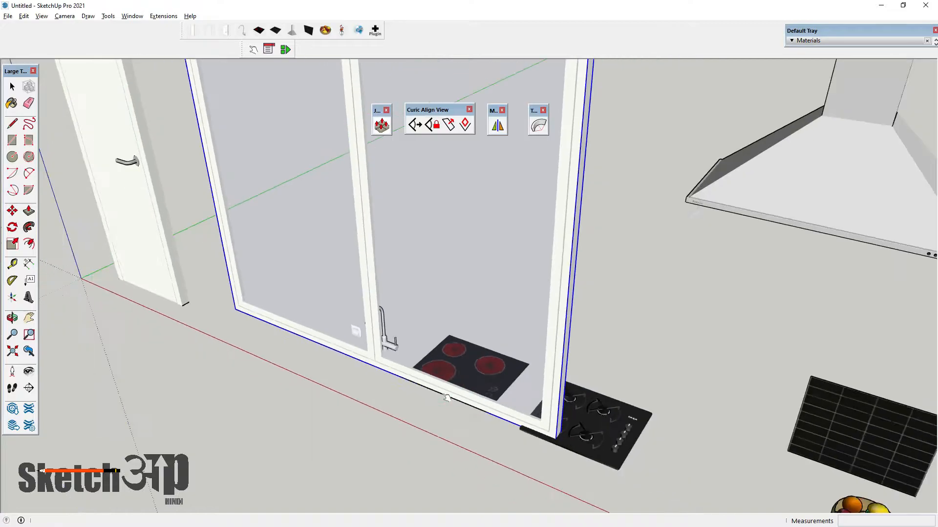
scroll(446, 394, "up", 5)
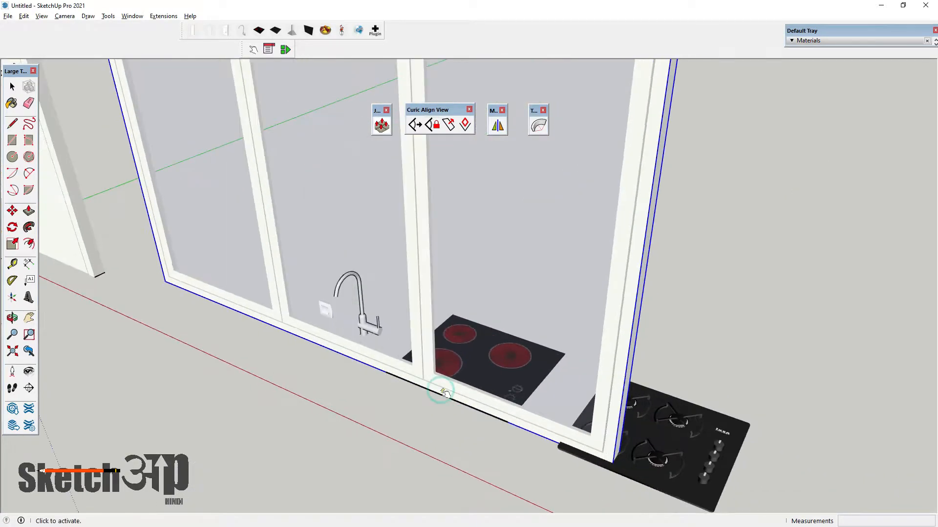
scroll(442, 392, "down", 3)
scroll(430, 388, "up", 6)
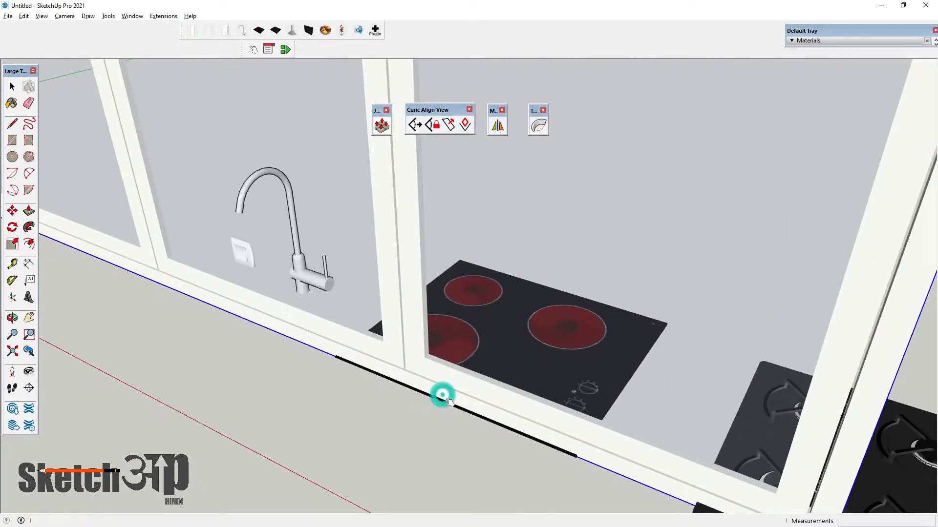
Change the light switch to its double-rocker design with the Interact tool.
scroll(442, 394, "down", 2)
scroll(314, 306, "up", 6)
middle_click_drag(352, 318, 547, 249)
middle_click_drag(379, 341, 356, 352)
left_click(356, 349)
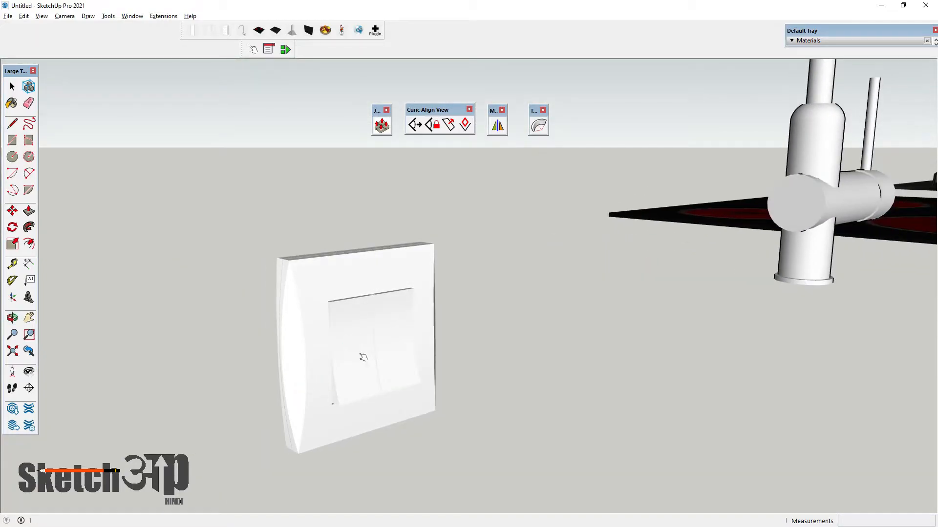
left_click(357, 350)
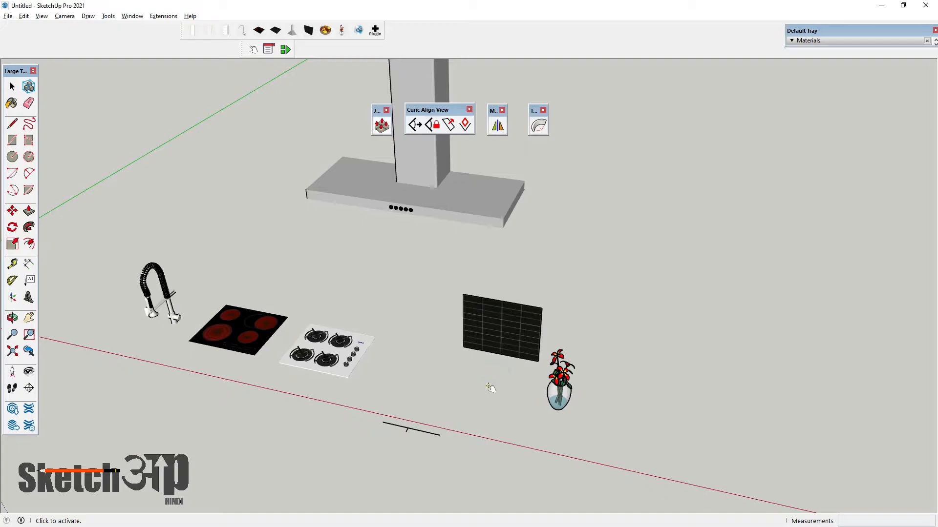
Clear the selection and examine the fruit basket, tiled wall panel and flower vase up close.
left_click(13, 88)
left_click(167, 195)
scroll(513, 371, "down", 2)
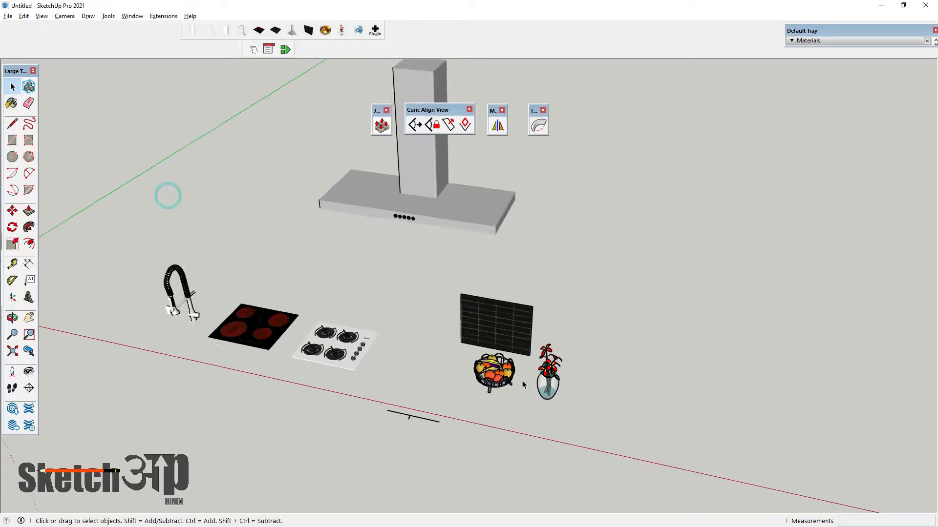
scroll(507, 363, "up", 2)
scroll(507, 362, "up", 4)
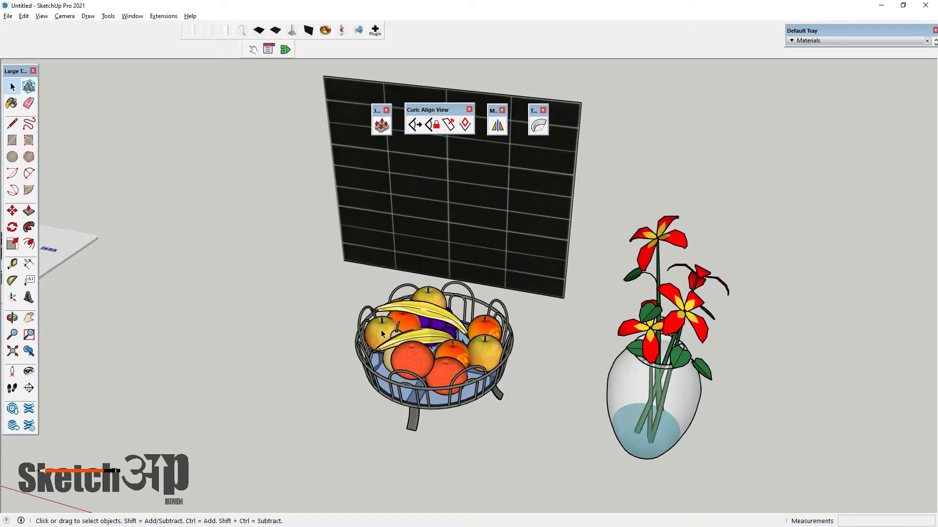
scroll(627, 384, "down", 1)
scroll(628, 389, "up", 1)
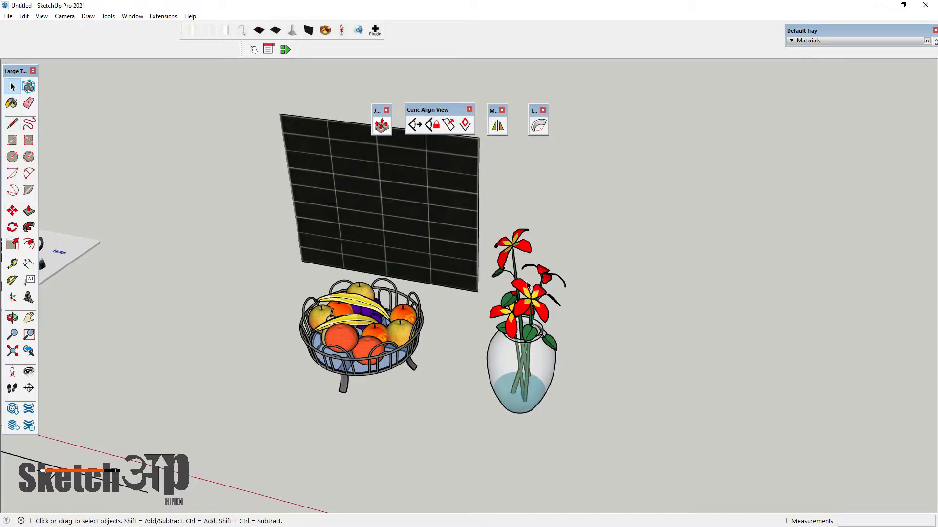
scroll(550, 344, "down", 1)
scroll(415, 274, "up", 3)
scroll(438, 285, "down", 3)
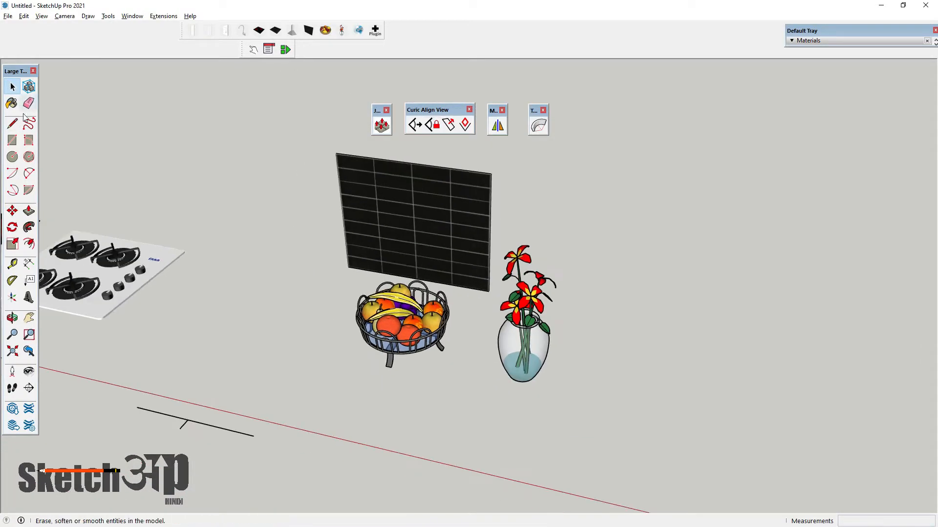
Cycle the fruit basket's design through the upright orange rack to the round wooden fruit bowl with the Interact tool.
left_click(254, 49)
scroll(457, 248, "down", 4)
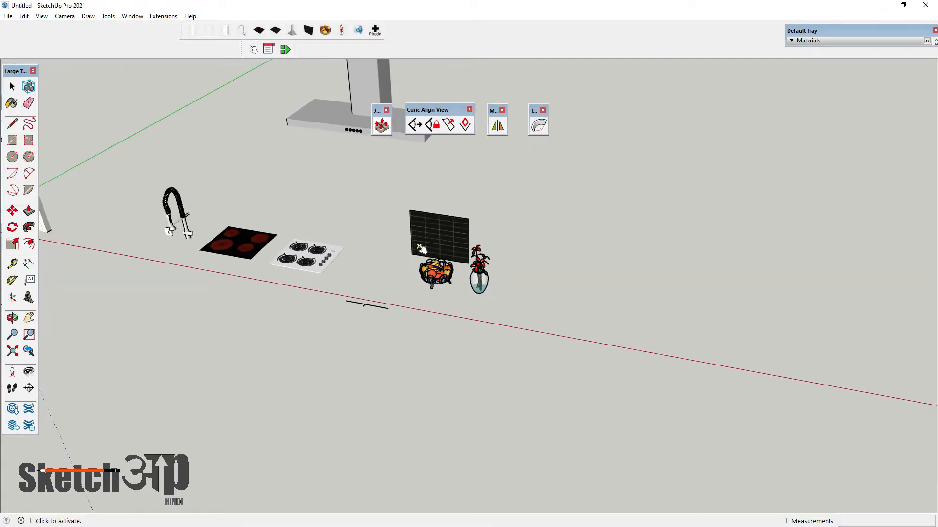
scroll(441, 251, "up", 1)
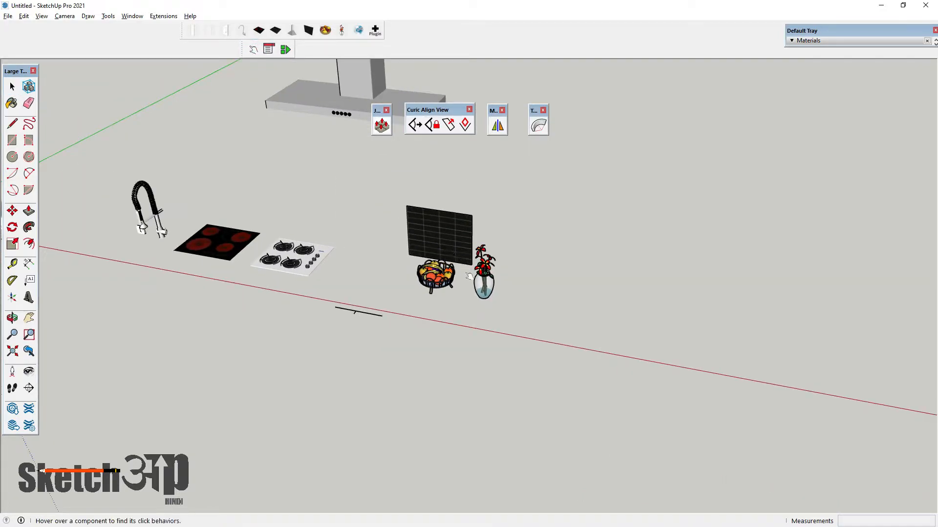
scroll(430, 266, "up", 2)
left_click(435, 273)
left_click(439, 286)
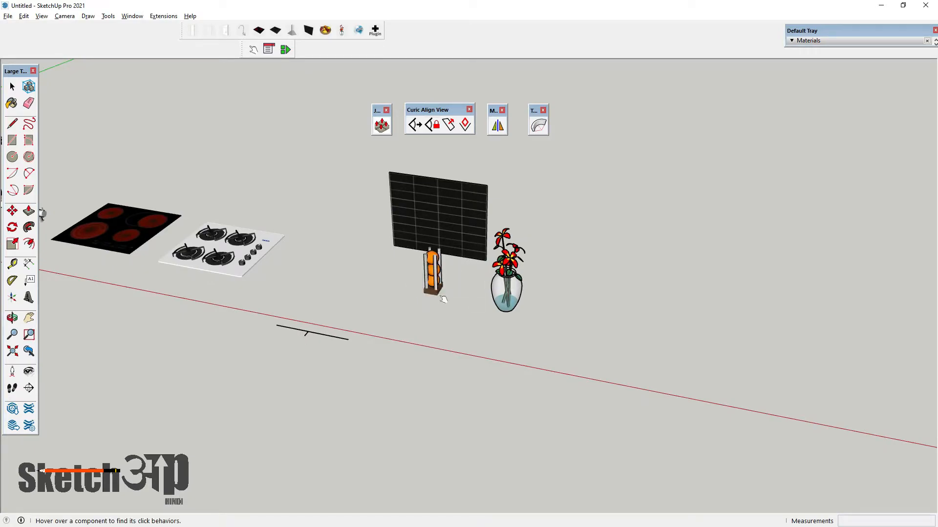
left_click(436, 286)
Cycle the tiled wall panel's finish through plain black and white to brushed grey metal.
left_click(449, 230)
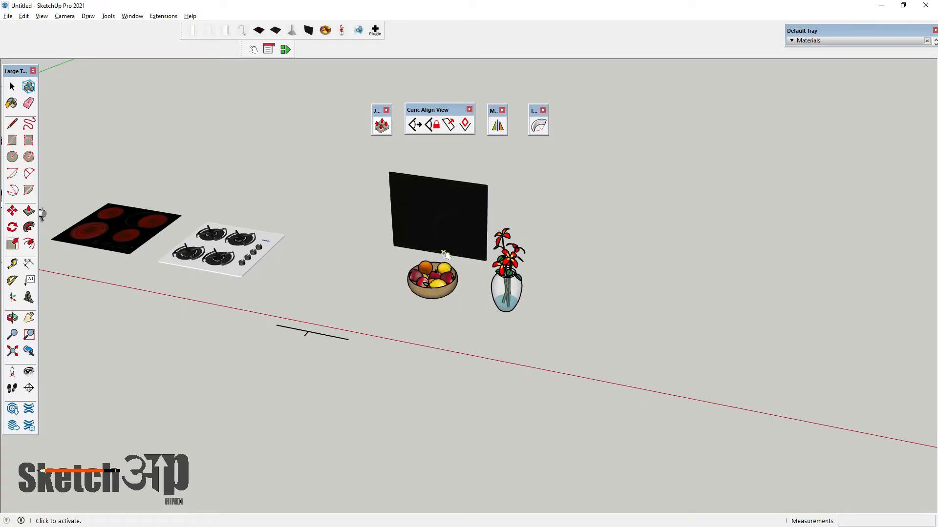
left_click(436, 226)
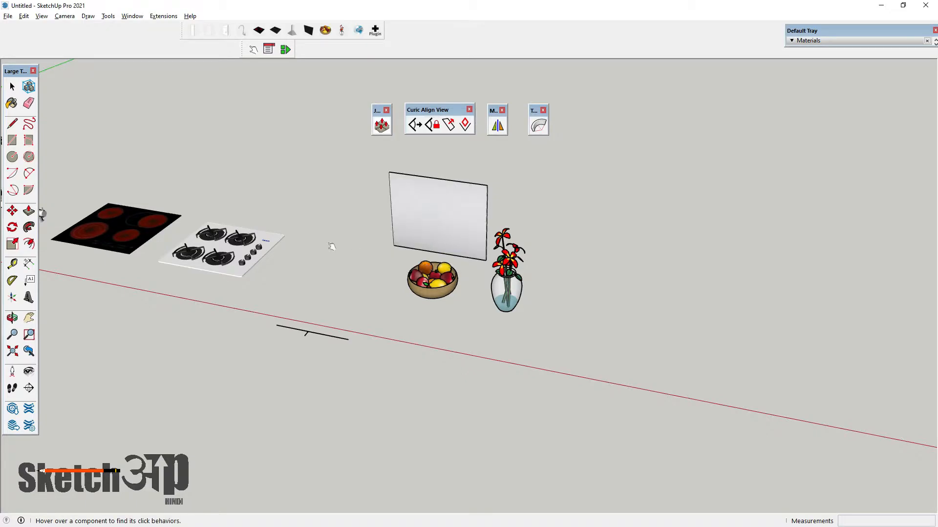
scroll(452, 213, "up", 3)
left_click(455, 215)
scroll(456, 216, "up", 2)
mouse_move(457, 215)
middle_mouse_down()
mouse_move(415, 257)
mouse_move(430, 289)
middle_mouse_up()
scroll(435, 291, "down", 3)
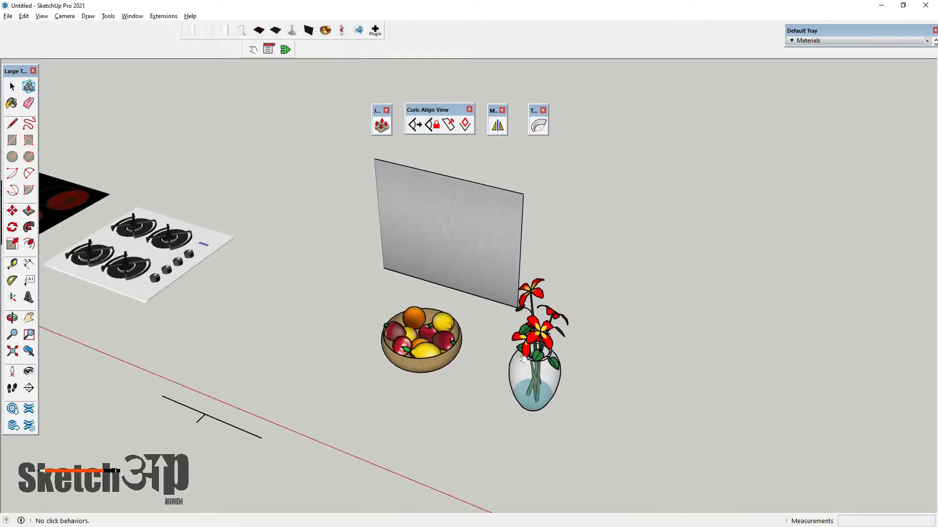
Change the flower vase to the narrow-necked blue glass design with spiky orange flowers.
left_click(538, 383)
left_click(541, 386)
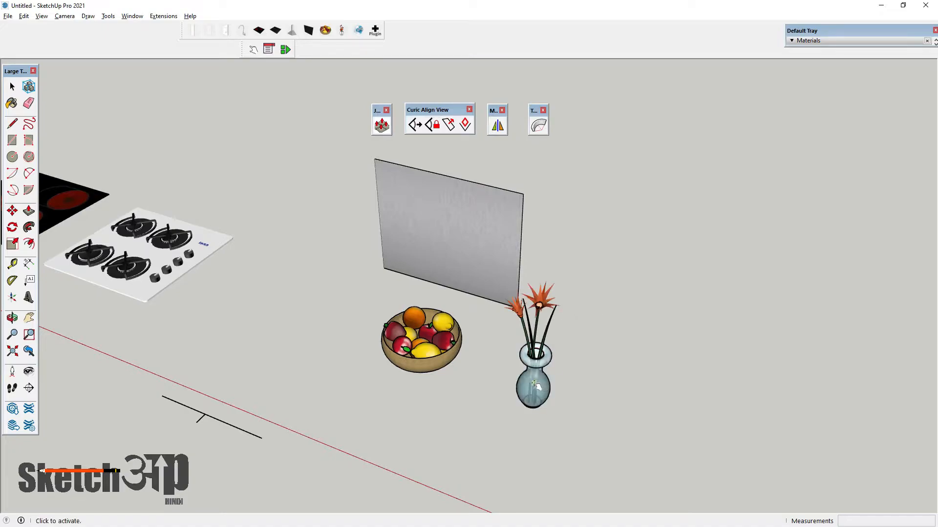
middle_click_drag(347, 364, 430, 354)
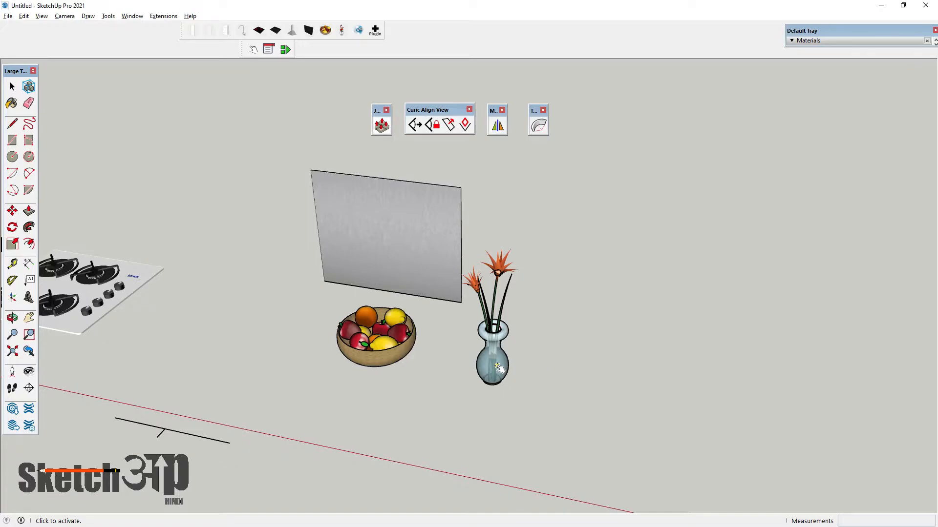
middle_click_drag(490, 376, 525, 369)
Select the door and all placed kitchen components together and delete them, keeping the scale figure.
scroll(385, 419, "down", 4)
middle_click_drag(393, 391, 327, 325)
scroll(441, 377, "down", 3)
left_click(12, 87)
left_click_drag(561, 435, 206, 243)
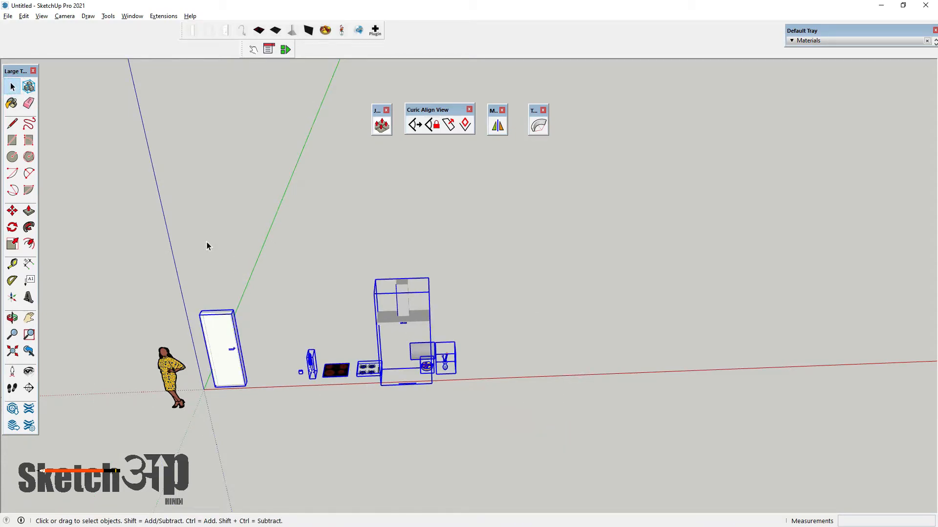
key("Delete")
middle_click_drag(280, 304, 264, 414)
scroll(342, 133, "up", 1)
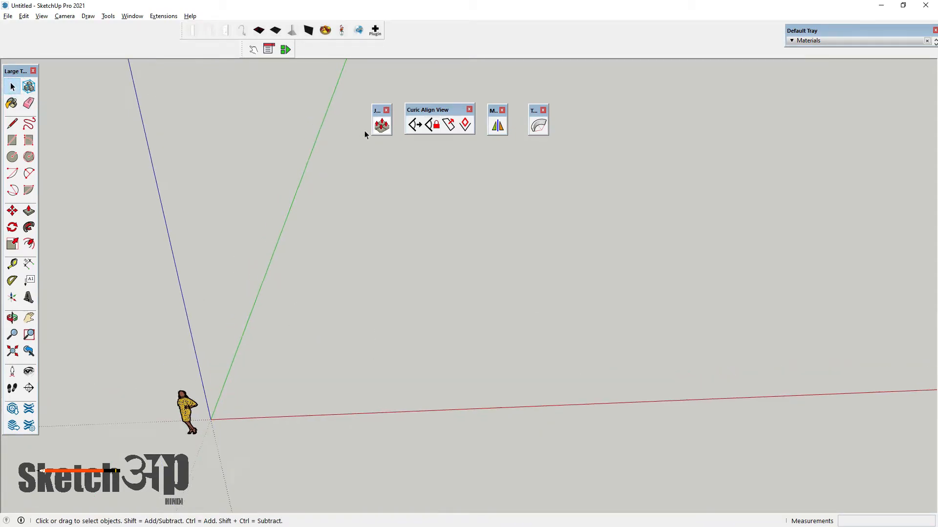
Draw a large base rectangle on the ground beside the scale figure.
scroll(365, 130, "up", 1)
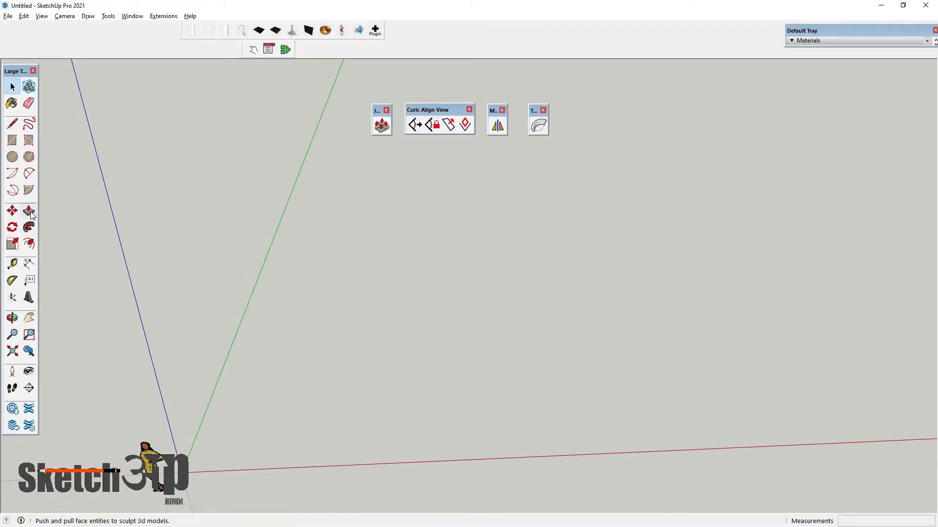
left_click(13, 158)
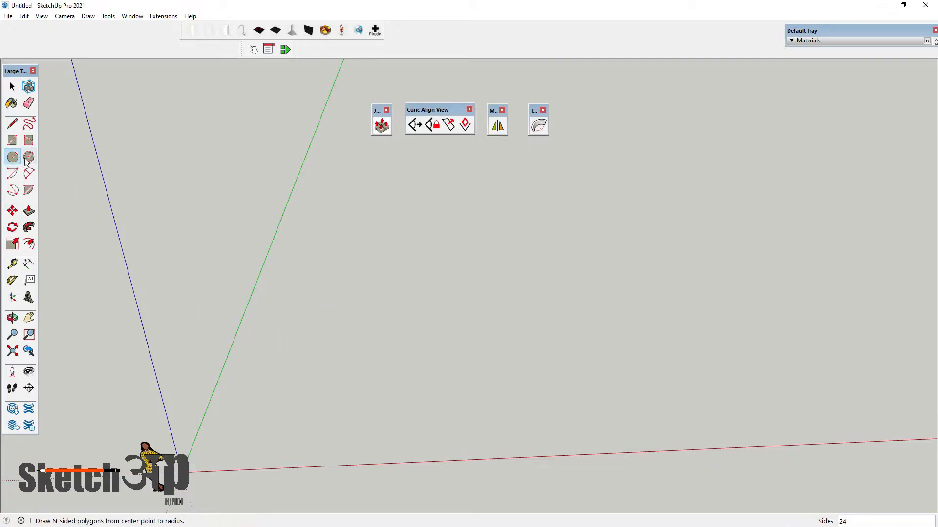
left_click(12, 141)
left_click(308, 294)
left_click(674, 402)
Draw three separate rectangles inside the base: two large ones and a small one about 3' 10" by 2' 11" near the back edge.
middle_click_drag(341, 385, 326, 314)
left_click(324, 296)
left_click(403, 378)
left_click(463, 292)
left_click(532, 363)
left_click(405, 258)
left_click(437, 277)
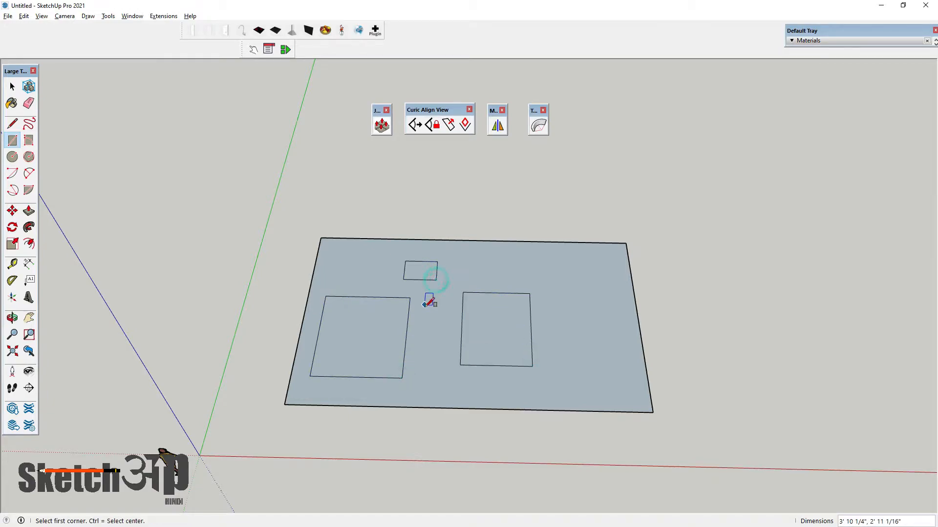
Draw four more rectangles on the base: a strip linking the two large ones and three overlapping ones towards the right end.
scroll(425, 293, "up", 2)
left_click(370, 320)
left_click(525, 356)
left_click(615, 246)
left_click(700, 362)
left_click(679, 296)
left_click(557, 351)
left_click(604, 339)
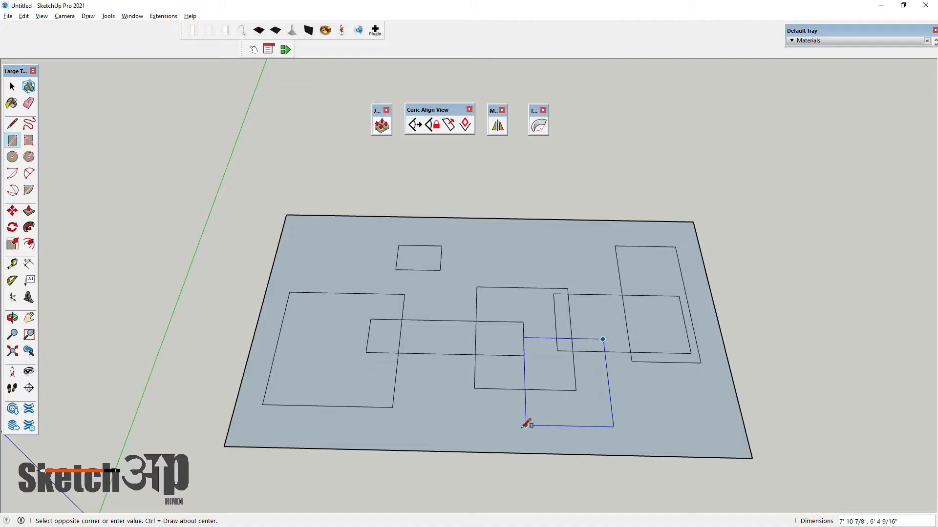
left_click(538, 426)
Try raising the large left rectangle's face 3' with Push/Pull.
left_click(12, 86)
middle_click_drag(352, 369, 388, 350)
left_click(450, 339)
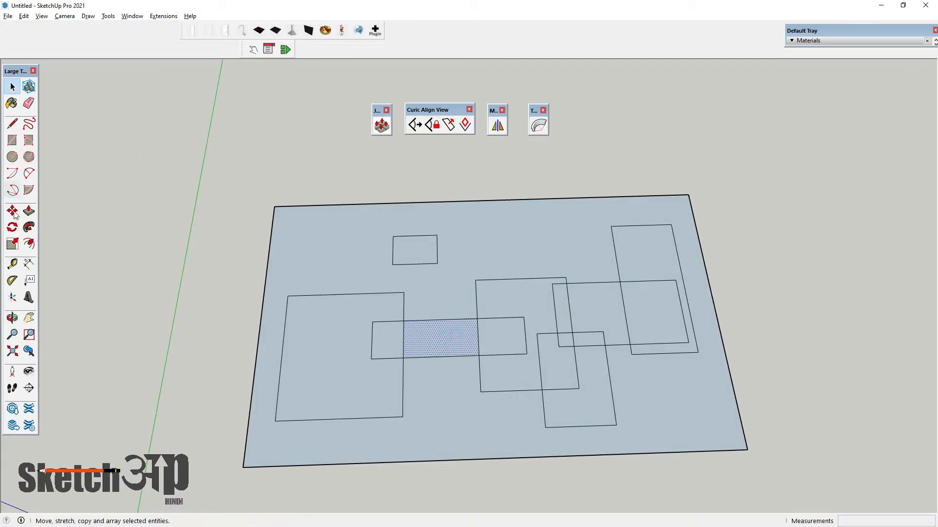
left_click(29, 210)
key("Escape")
middle_click_drag(563, 337, 563, 303)
scroll(440, 337, "up", 2)
left_click(372, 376)
left_click(385, 339)
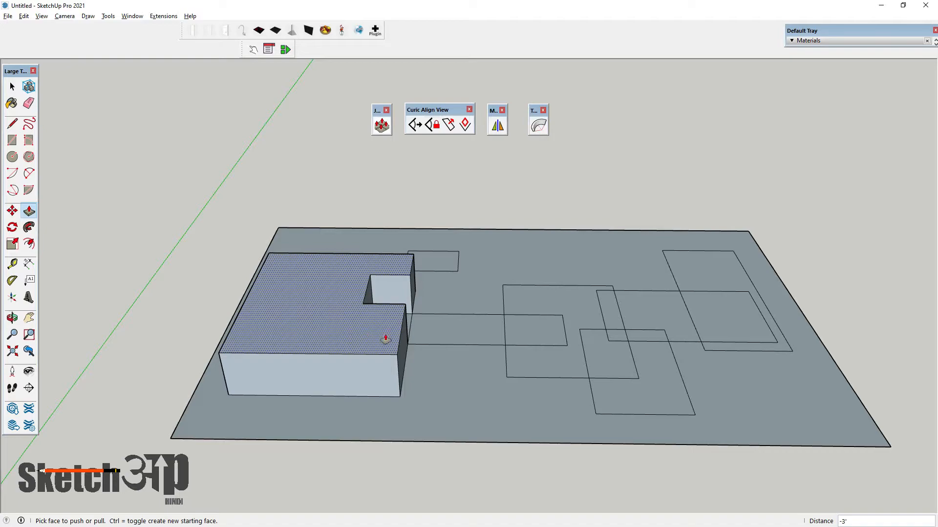
Try raising the connecting strip's face and the middle rectangle's faces by the same 3' with Push/Pull.
double_click(425, 326)
left_click(544, 331)
left_click(541, 362)
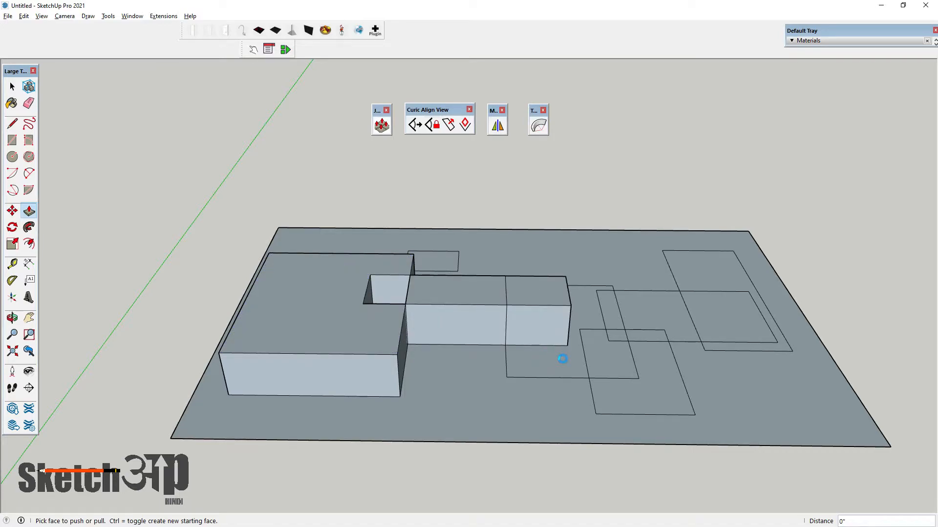
double_click(562, 359)
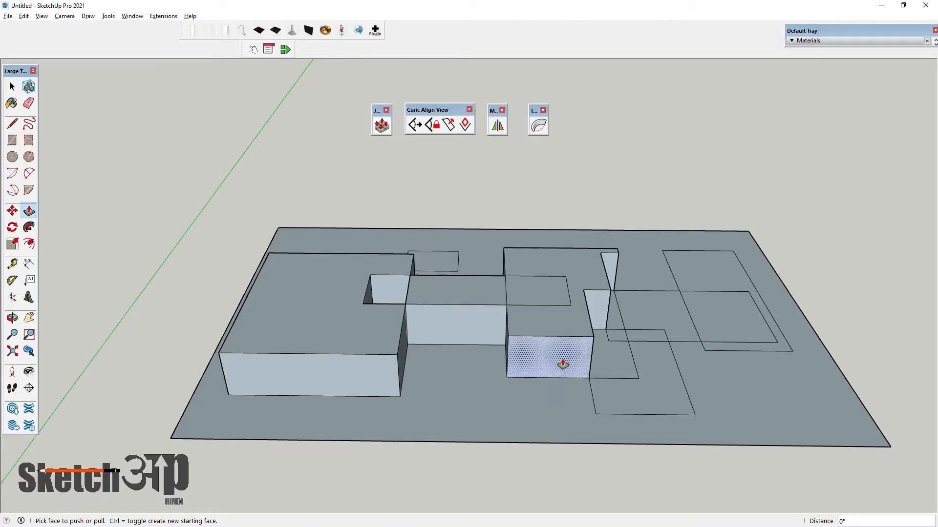
Undo all the Push/Pull extrusions on the base.
left_click(12, 87)
key("ctrl+z")
key("ctrl+z")
key("ctrl+z")
key("ctrl+z")
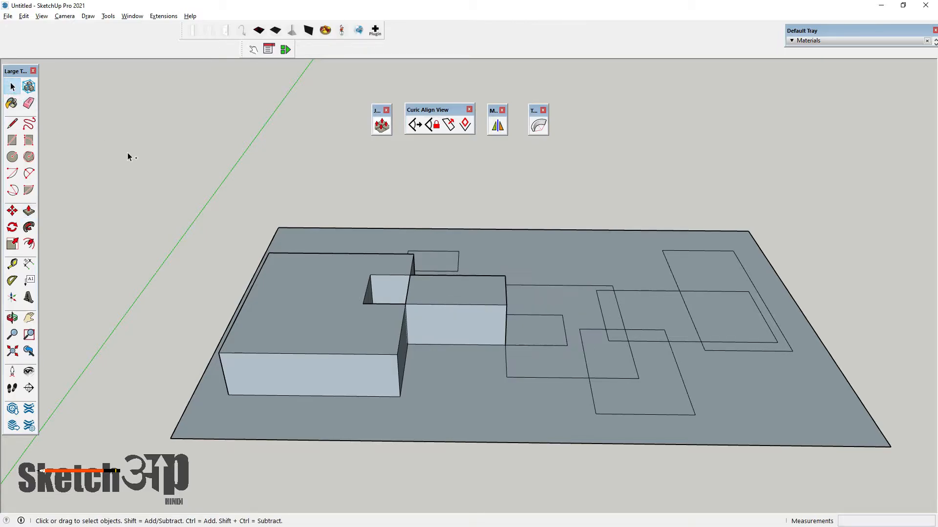
middle_click_drag(135, 162, 298, 315)
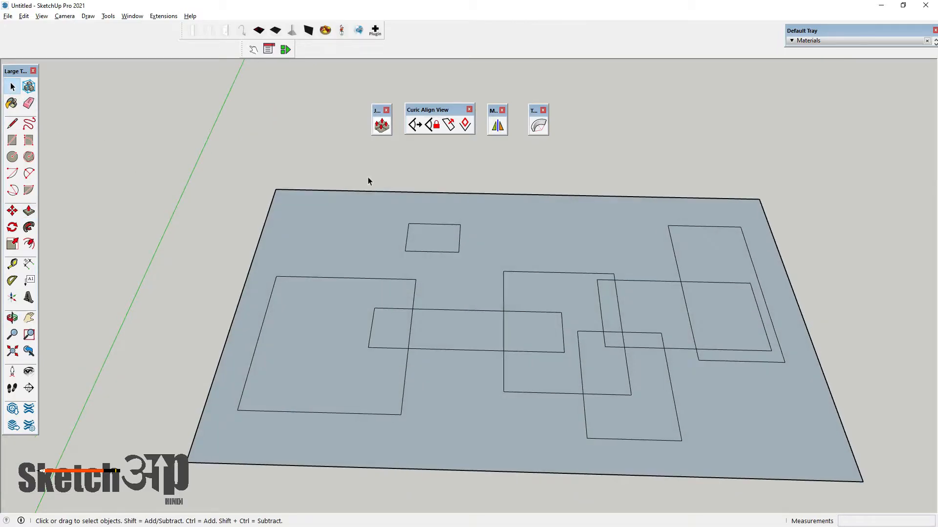
Select multiple faces of the inner rectangles and try sinking them together below the base with Joint Pull.
left_click(353, 320)
left_click(387, 329, "ctrl")
left_click(450, 329, "ctrl")
left_click(546, 372, "ctrl")
left_click(541, 332, "ctrl")
left_click(606, 377, "ctrl")
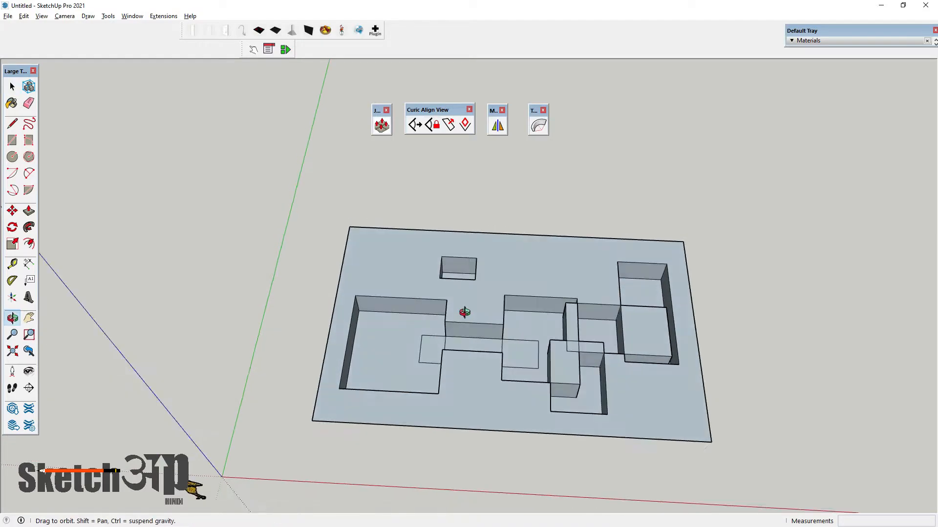
Inspect the recessed faces from several angles and undo the joint pull.
middle_click_drag(464, 314, 472, 281)
left_click_drag(472, 281, 475, 242)
middle_click_drag(475, 241, 371, 353)
scroll(404, 330, "up", 3)
scroll(462, 353, "down", 2)
scroll(371, 352, "down", 1)
middle_click_drag(440, 334, 451, 335)
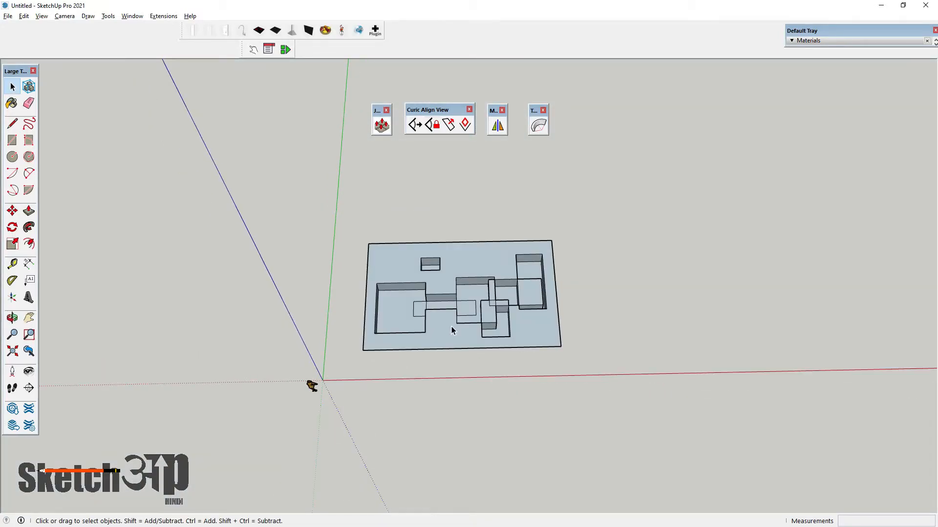
key("ctrl+z")
Select the faces of the connected inner rectangles and raise them together with Joint Pull, without creating a new starting face.
scroll(415, 302, "up", 1)
left_click(382, 320)
scroll(415, 302, "up", 1)
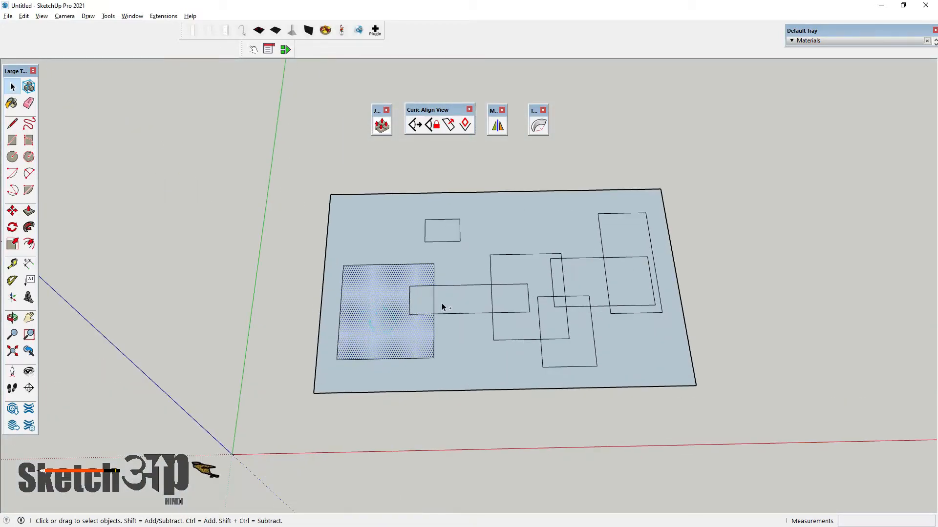
left_click(507, 297)
left_click(398, 326, "ctrl")
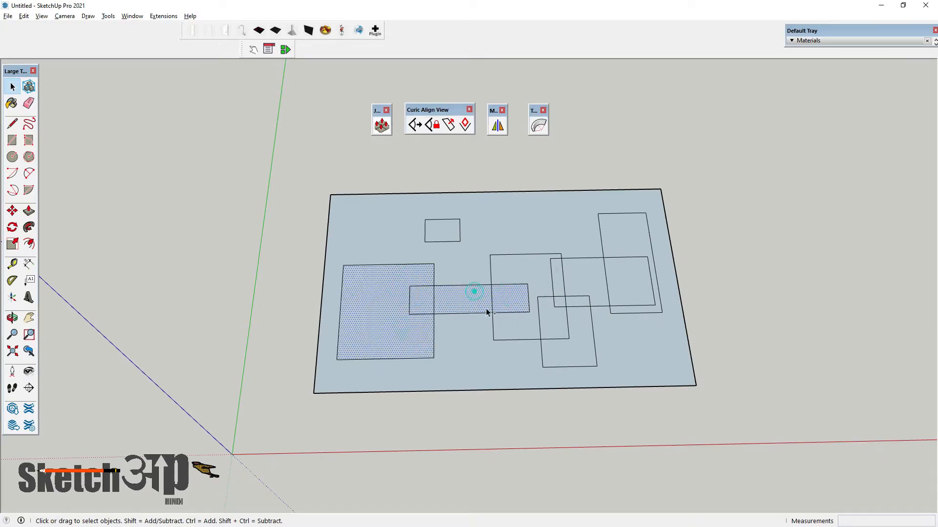
left_click(532, 275, "ctrl")
left_click(582, 355, "ctrl")
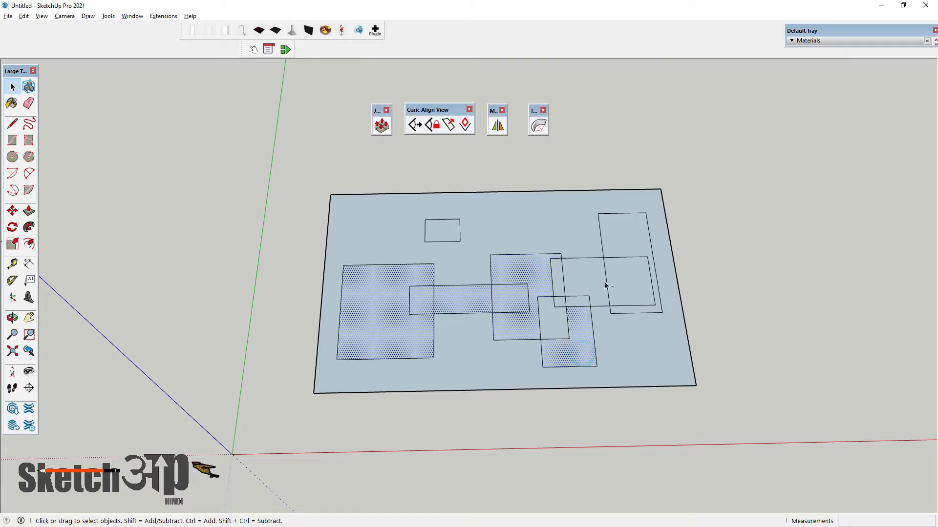
left_click(630, 243, "ctrl")
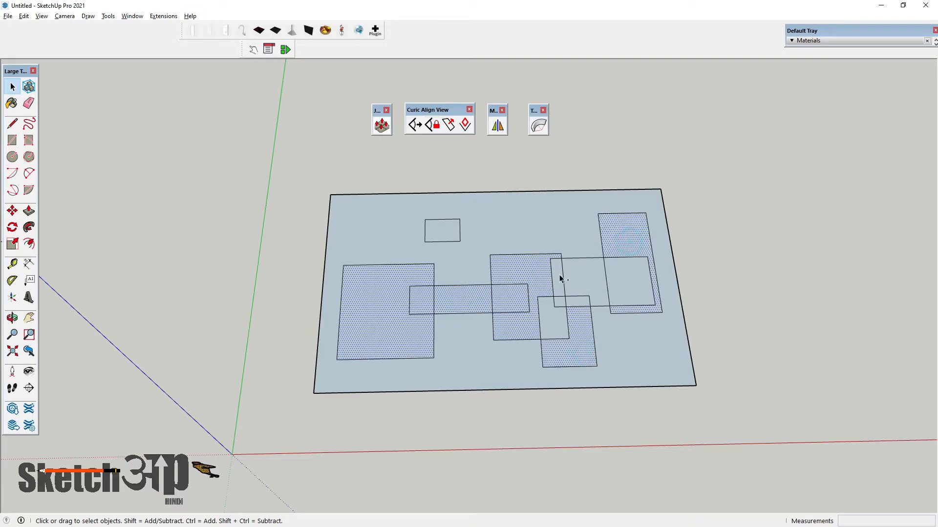
left_click(381, 126)
double_click(481, 254)
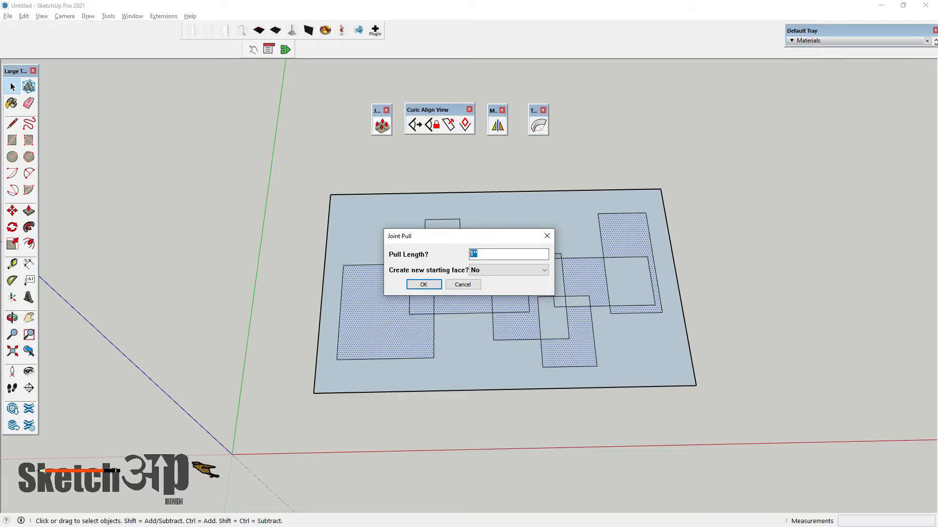
key("Return")
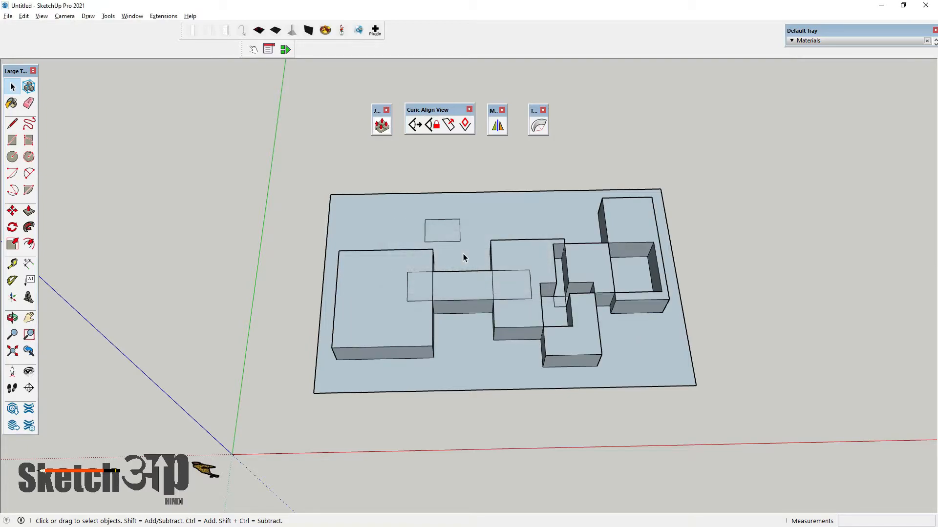
middle_click_drag(467, 342, 469, 181)
scroll(366, 302, "down", 3)
middle_click_drag(366, 303, 390, 300)
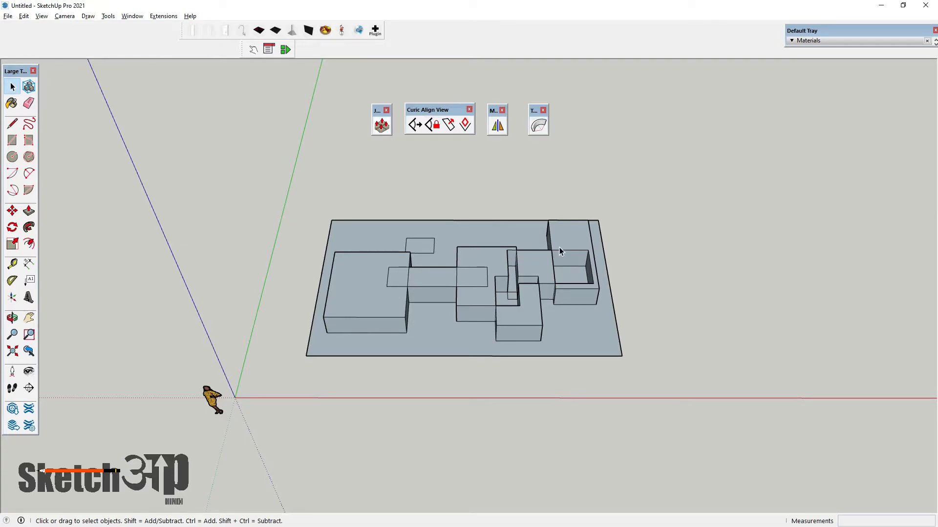
Dock the floating Joint Pull toolbar beside the Dynamic Components toolbar.
scroll(513, 360, "down", 2)
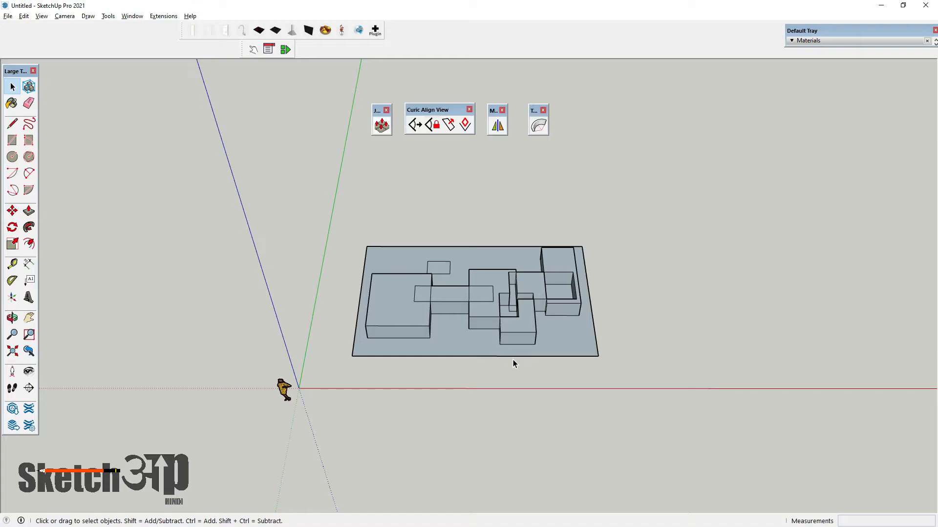
middle_click_drag(512, 359, 517, 372)
left_click_drag(377, 110, 310, 52)
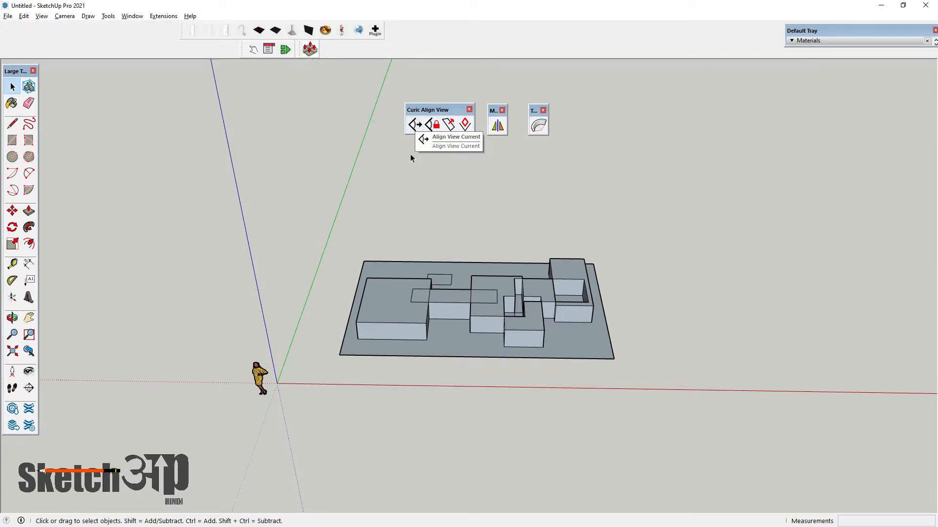
Show the Views toolbar with the standard camera views.
middle_click_drag(432, 230, 437, 236)
key("space")
right_click(33, 38)
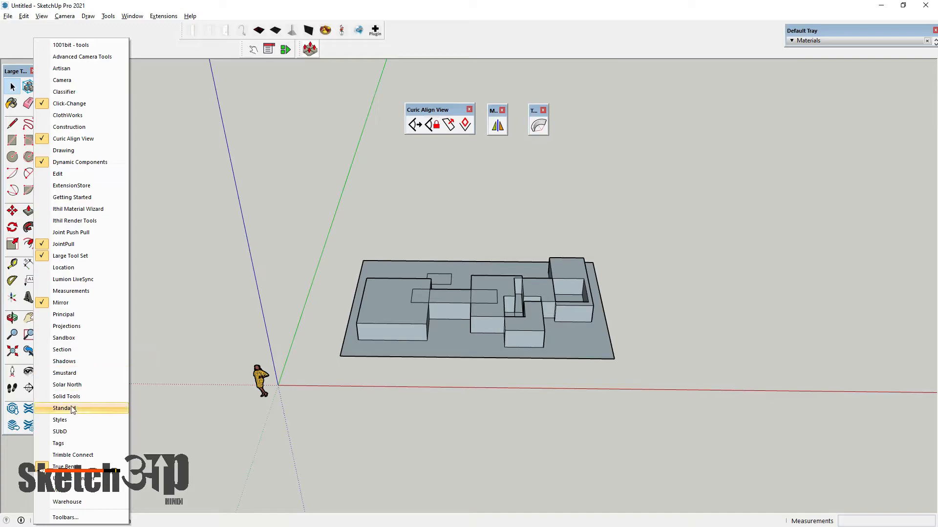
left_click(63, 489)
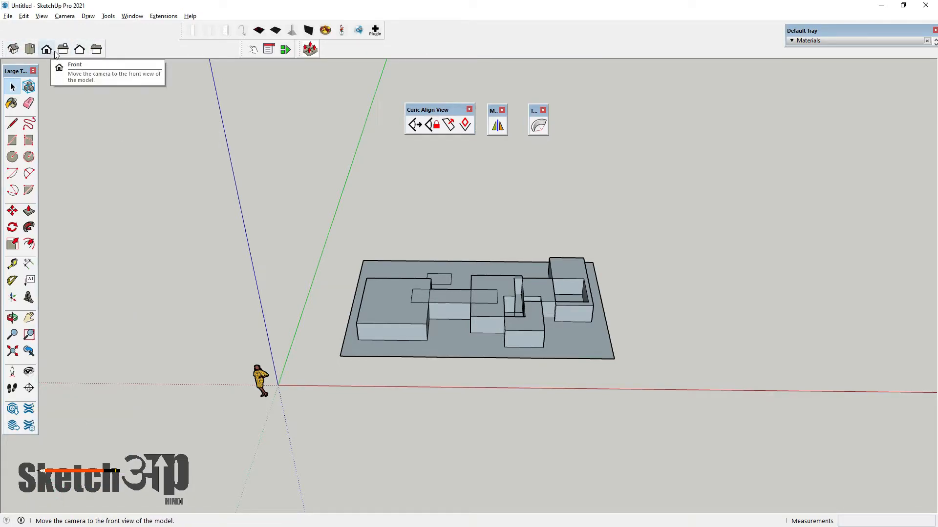
Switch the camera through the isometric, top, front and right standard views.
left_click(13, 51)
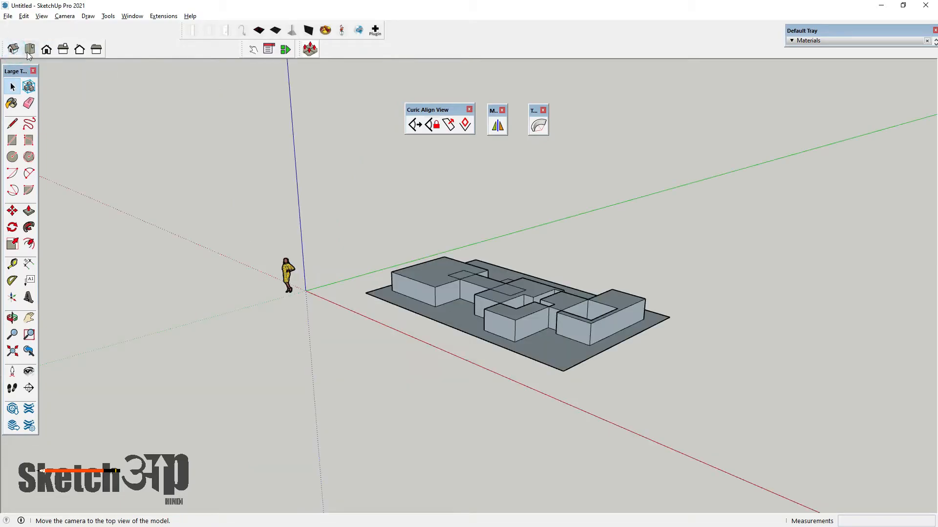
left_click(32, 51)
left_click(48, 50)
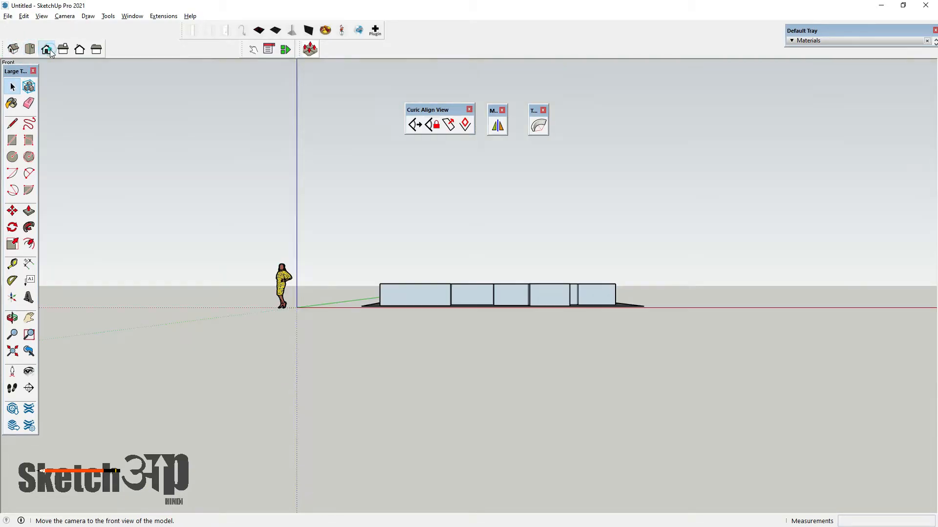
left_click(64, 51)
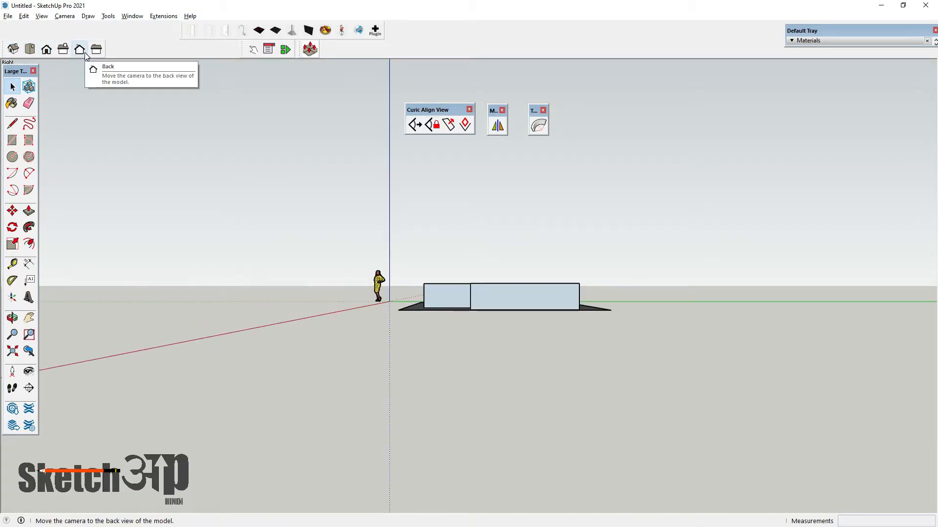
Move in close to the corner between the blocks and align the current view with Align View Current.
scroll(486, 292, "up", 6)
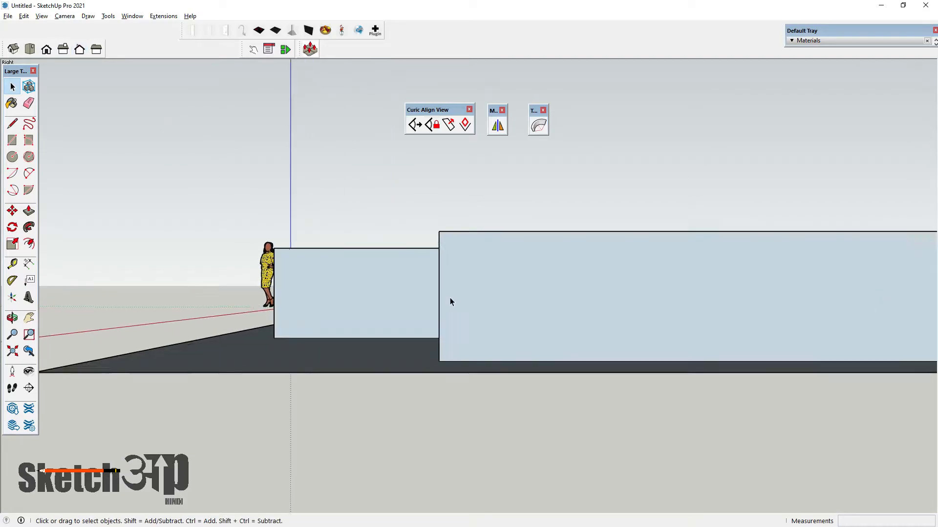
left_click_drag(478, 293, 446, 286)
key("space")
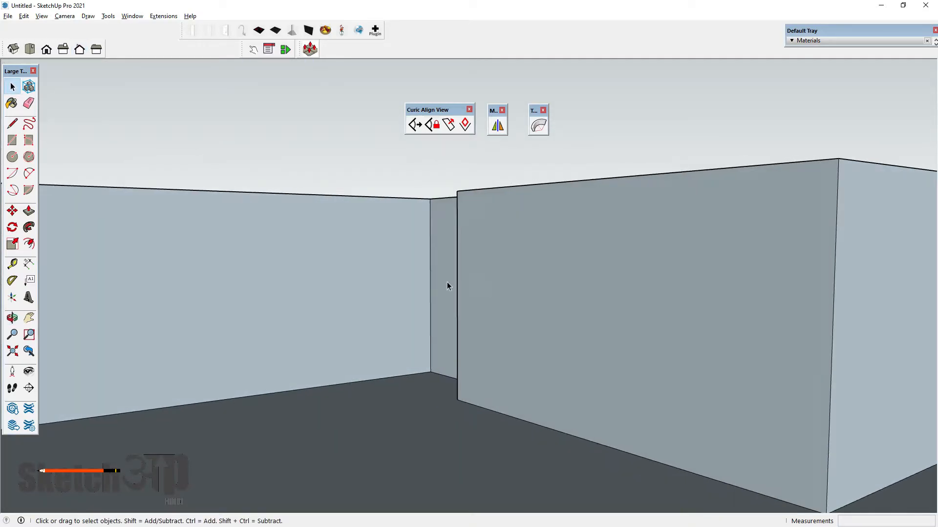
left_click(415, 125)
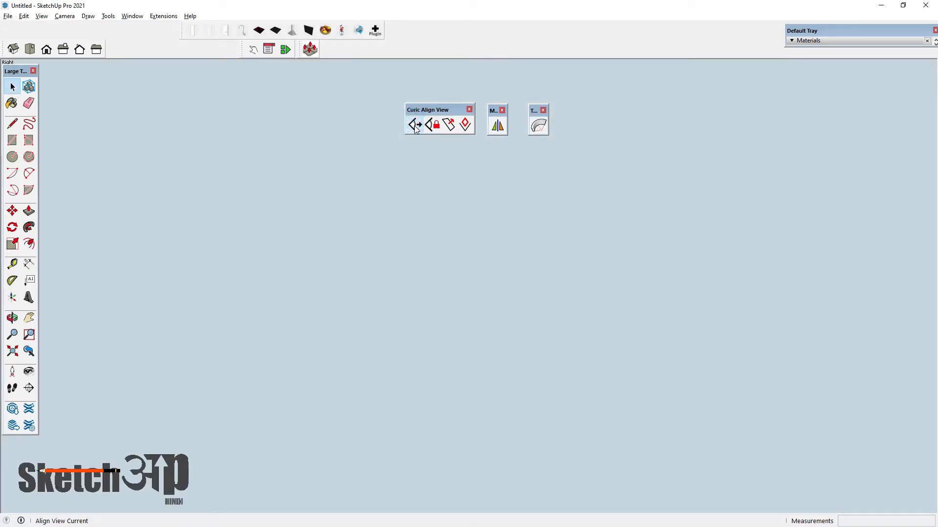
View the model from other angles, aligning the camera each time with Align View Current until it shows the left view.
scroll(442, 229, "down", 5)
scroll(421, 216, "up", 2)
middle_click_drag(421, 215, 430, 314)
middle_click_drag(409, 187, 430, 160)
left_click(414, 125)
left_click(415, 125)
scroll(443, 291, "down", 3)
left_click(415, 125)
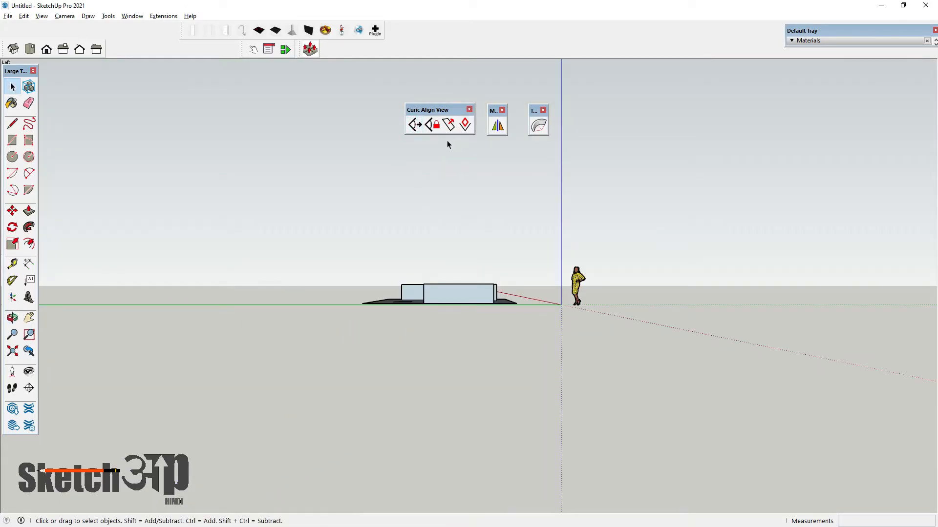
Draw a sloping line across the large block's end face and push the cut-off triangle back 9' 8 5/8" to form a sloped face.
left_click(449, 125)
middle_click_drag(418, 262, 344, 305)
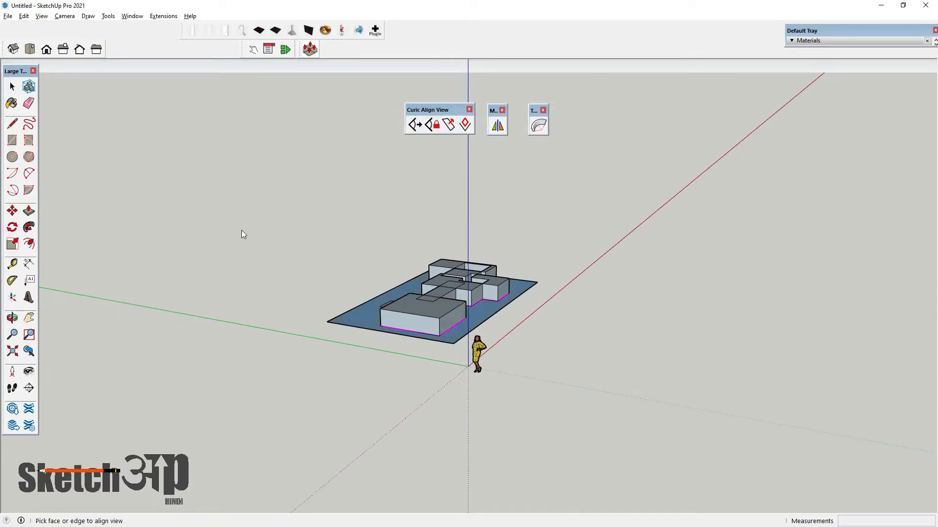
left_click(14, 127)
middle_click_drag(444, 342, 498, 323)
scroll(473, 305, "up", 4)
left_click(431, 295)
left_click(471, 326)
left_click(29, 210)
scroll(499, 346, "up", 3)
left_click_drag(457, 309, 515, 266)
middle_click_drag(456, 306, 249, 337)
scroll(236, 330, "up", 5)
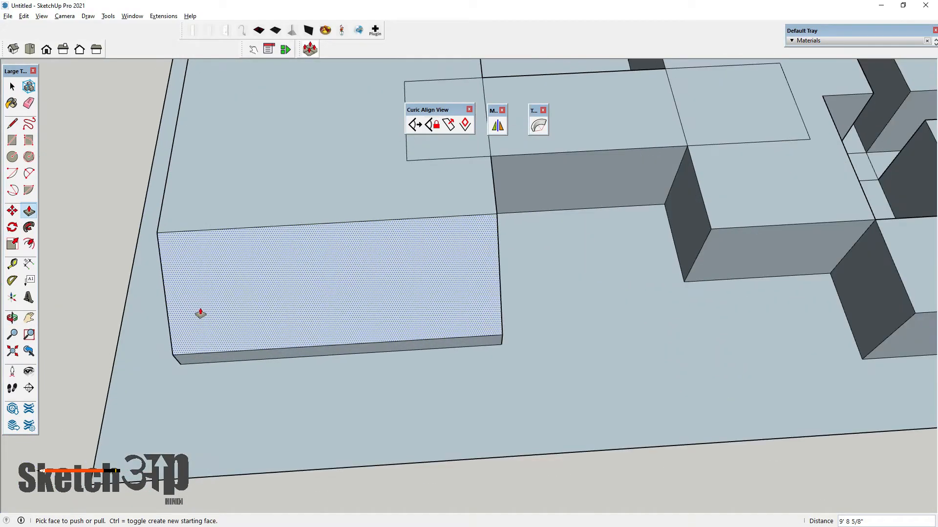
middle_click_drag(199, 314, 276, 279)
scroll(453, 292, "down", 1)
scroll(453, 292, "down", 5)
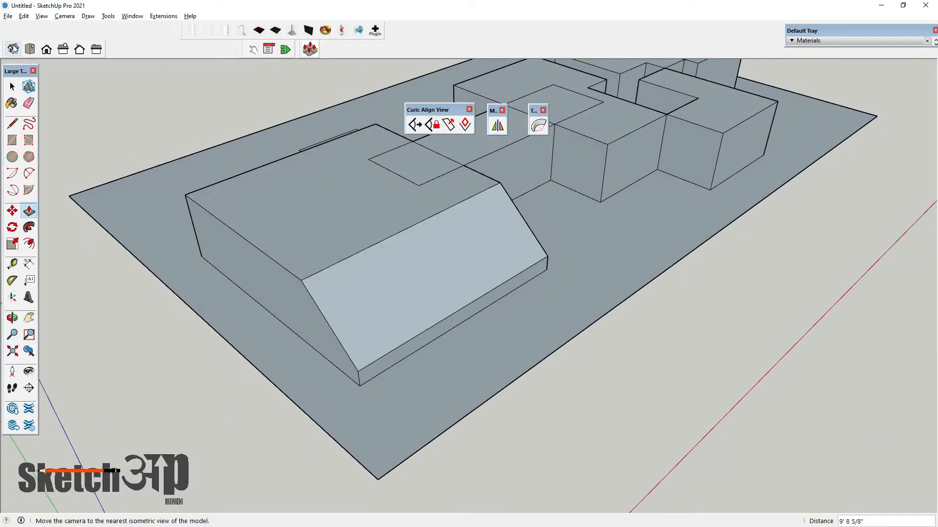
Inspect the sloped face from the top and at an angle, and return to the top view with Align View Current.
left_click(30, 49)
scroll(287, 377, "down", 2)
scroll(266, 393, "up", 5)
middle_click_drag(266, 394, 354, 244)
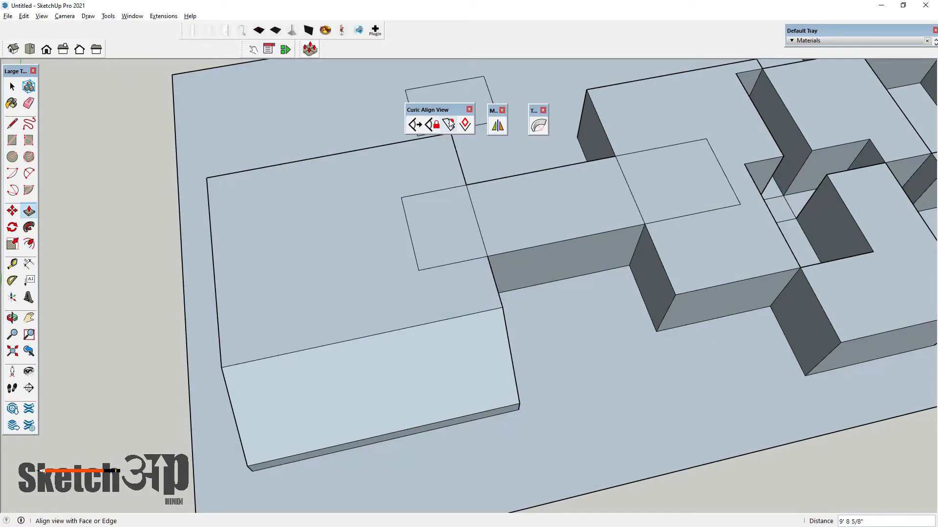
left_click(448, 125)
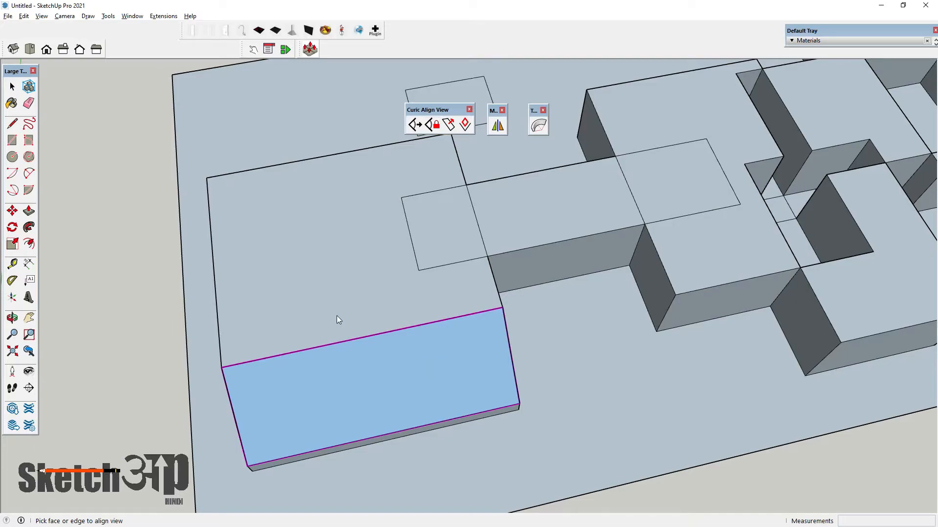
left_click(13, 86)
scroll(423, 260, "down", 3)
scroll(417, 315, "up", 2)
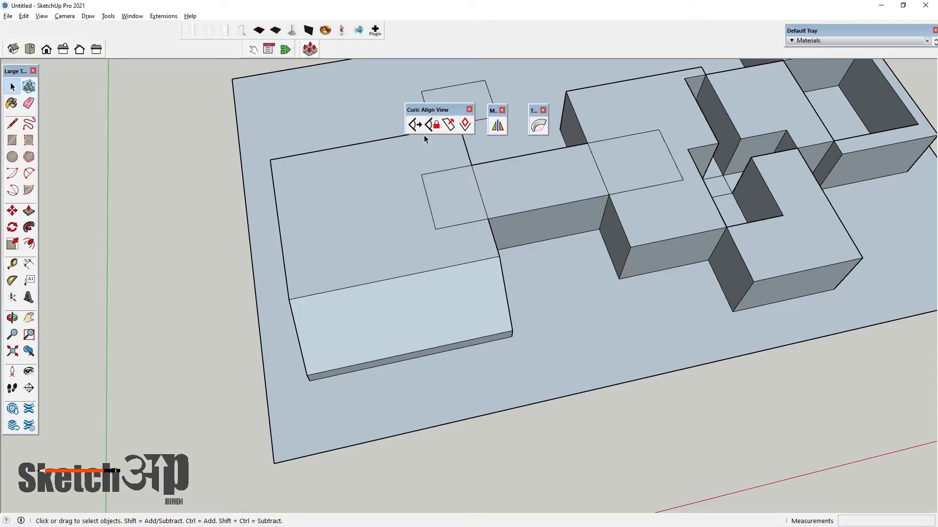
left_click(415, 125)
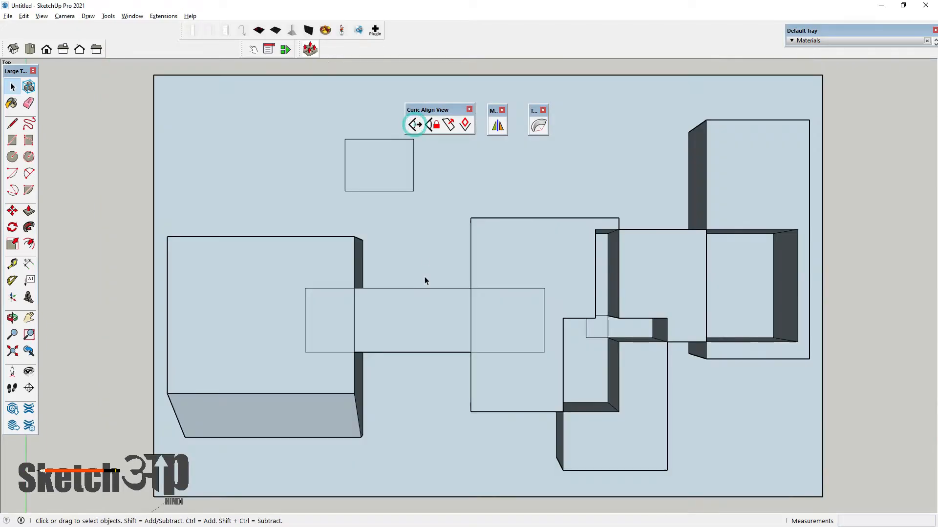
Align the view with the large block's sloped face and inspect the model from the resulting direction.
left_click(448, 124)
middle_click_drag(536, 273, 317, 446)
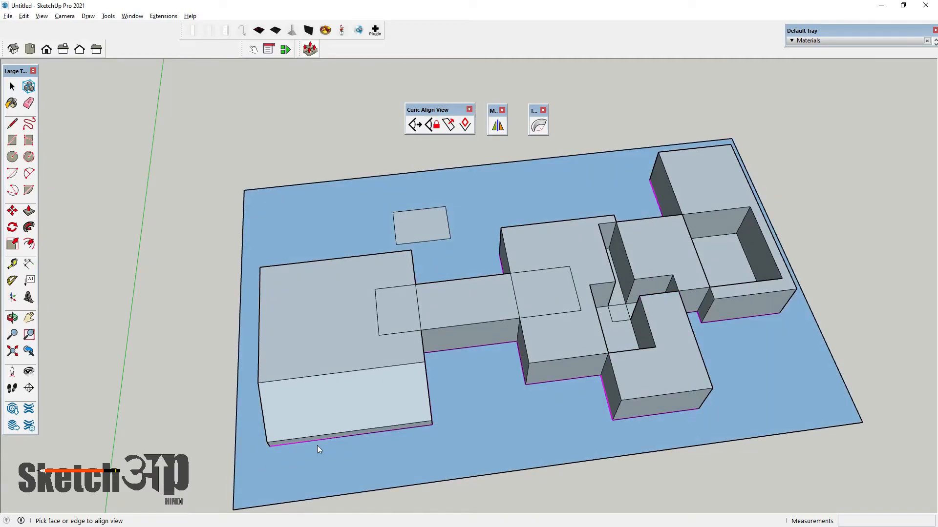
left_click(328, 414)
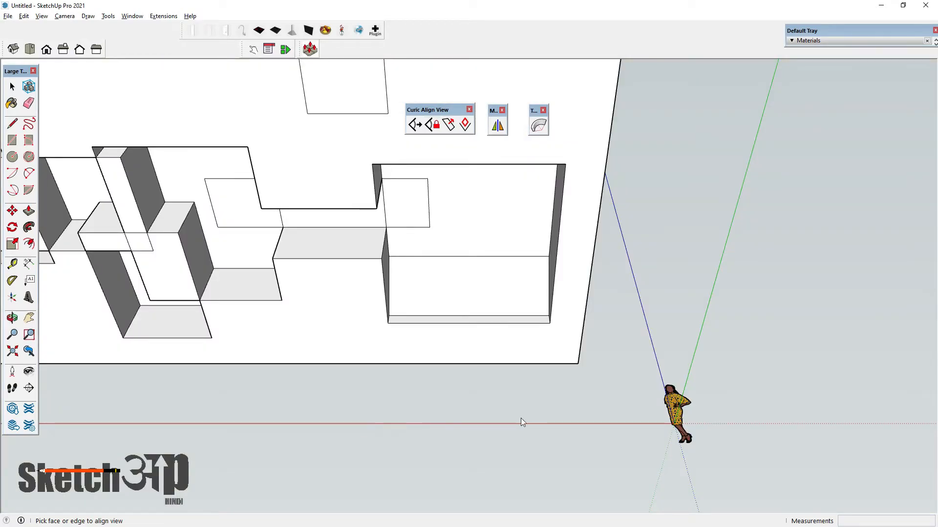
middle_click_drag(521, 418, 105, 517)
middle_click_drag(415, 220, 254, 401)
Reverse the large block's sloped face.
left_click(12, 86)
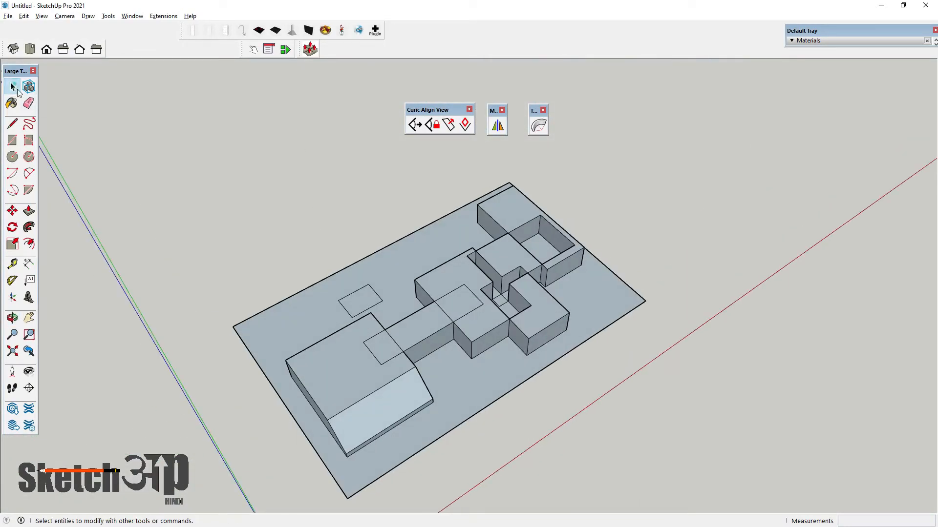
right_click(386, 397)
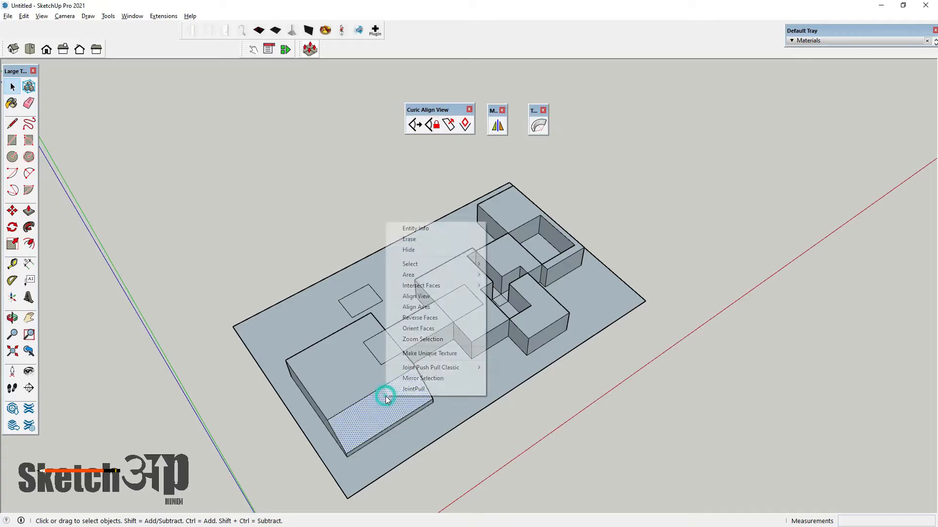
left_click(421, 317)
Align the view with the reversed sloped face using Curic Align View's face option.
middle_click_drag(285, 236, 261, 472)
left_click(436, 128)
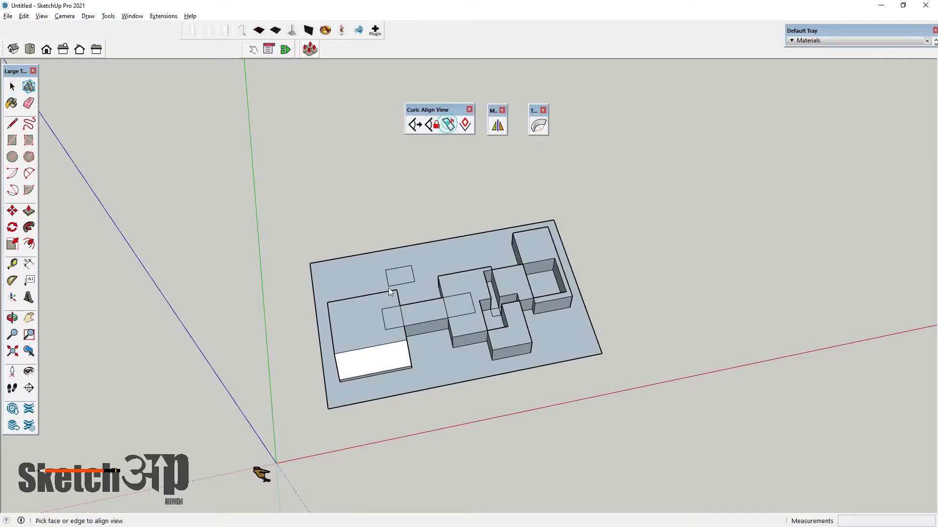
left_click(377, 345)
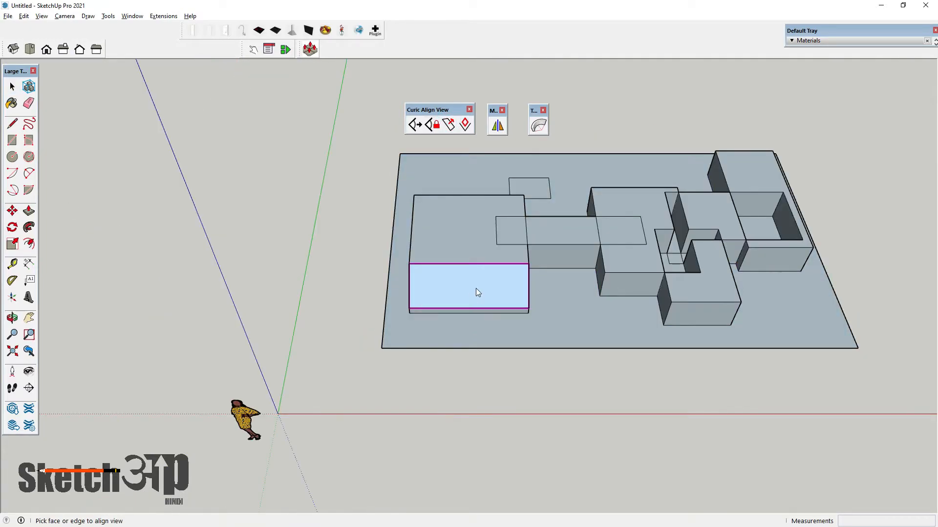
scroll(477, 285, "up", 4)
left_click(494, 265)
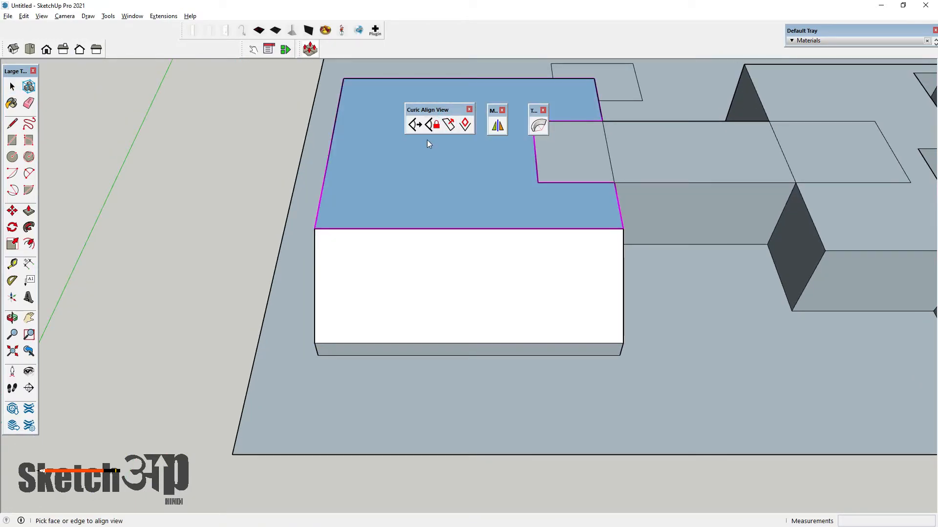
left_click(481, 281)
Align the current view to the front and pick the large block's narrow side face for face alignment.
left_click(413, 128)
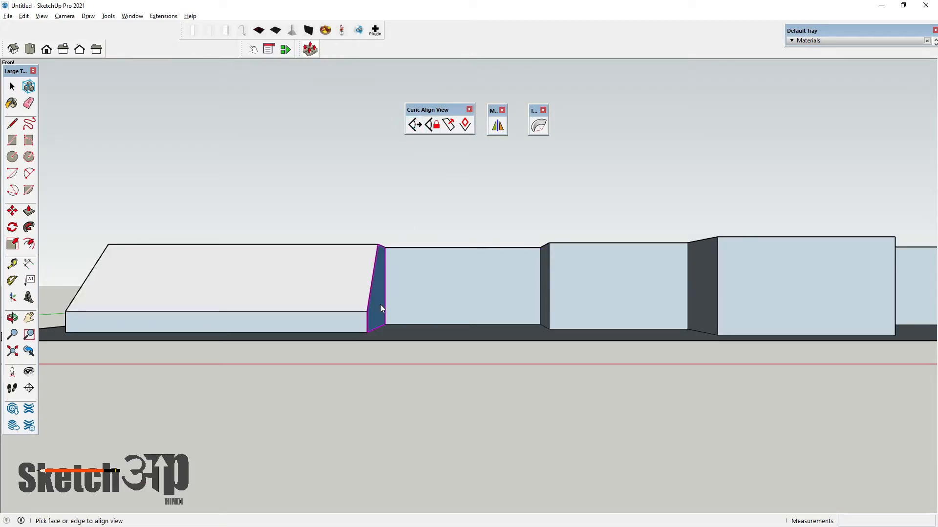
left_click(381, 304)
left_click(450, 123)
Reverse the narrow front face below the slope and the large block's top face.
left_click(14, 87)
left_click(379, 324)
right_click(378, 326)
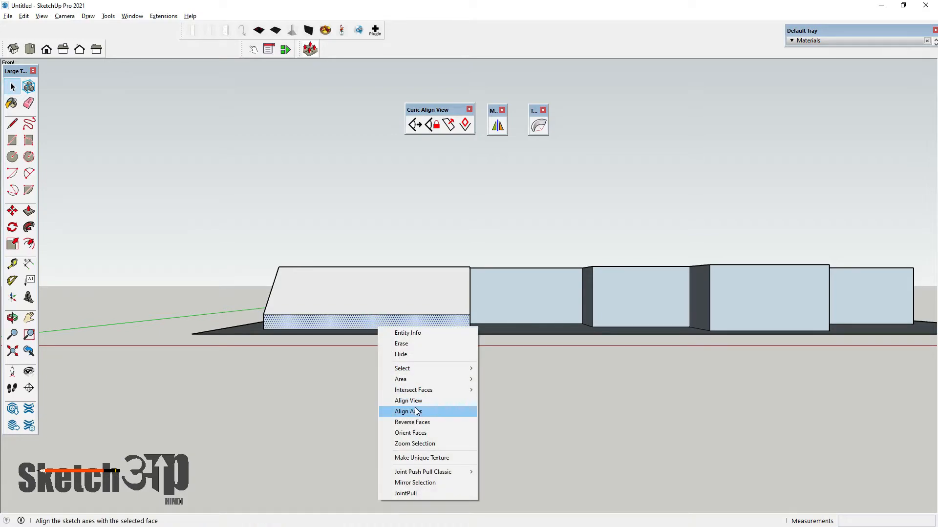
left_click(415, 422)
middle_click_drag(416, 425, 467, 427)
right_click(354, 296)
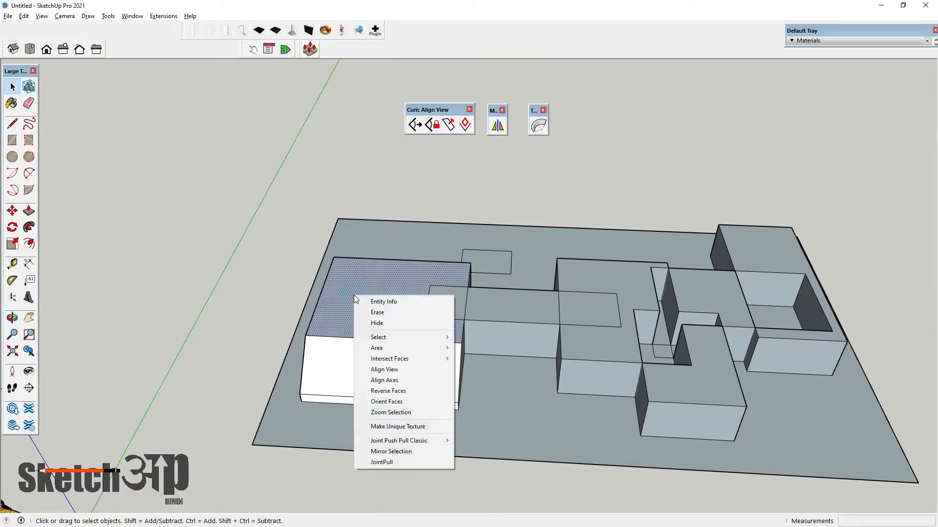
left_click(386, 389)
Align the view with the large block's reversed front and top faces, and recheck the top view after orbiting.
left_click(448, 125)
scroll(402, 386, "up", 2)
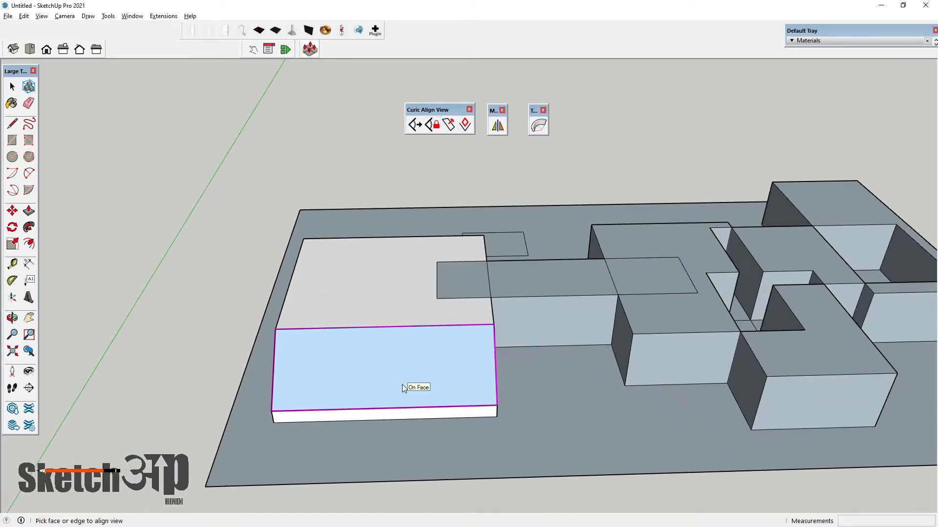
left_click(401, 414)
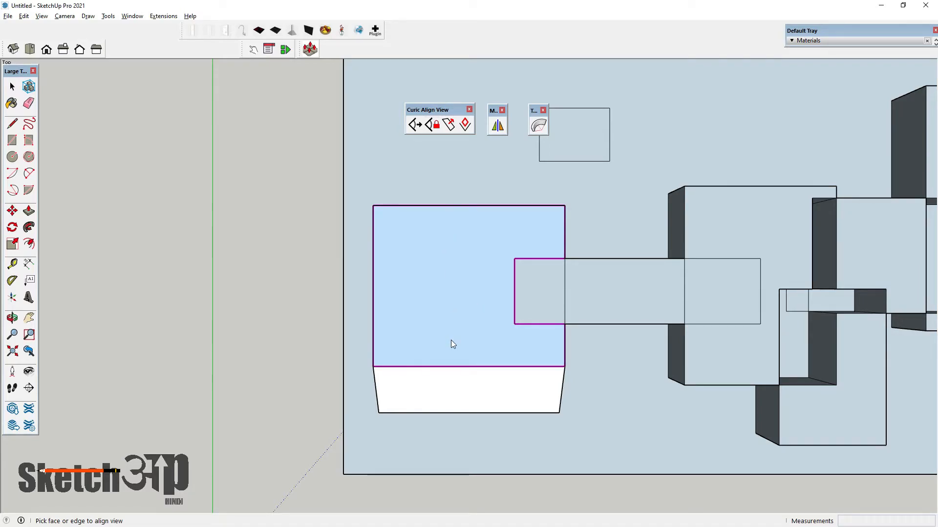
scroll(448, 379, "down", 2)
middle_click_drag(449, 380, 194, 162)
left_click(12, 87)
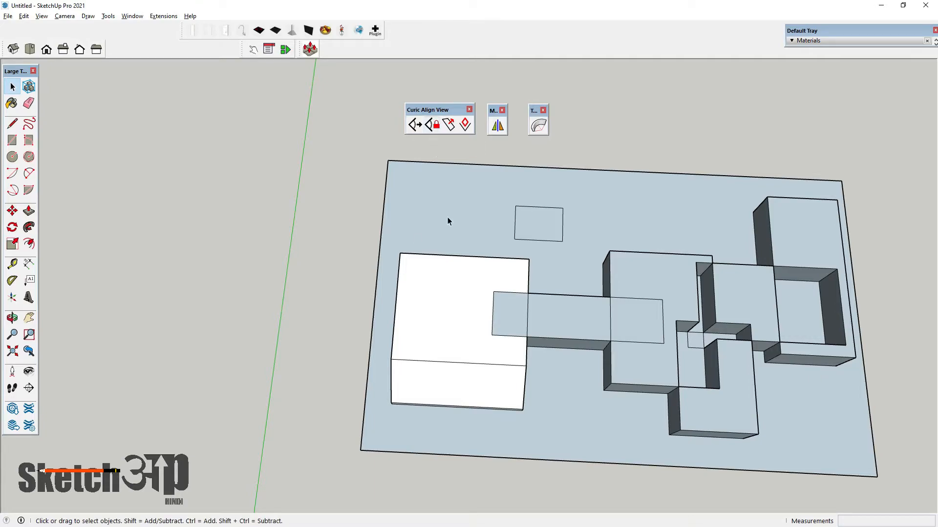
left_click(414, 125)
left_click(452, 314)
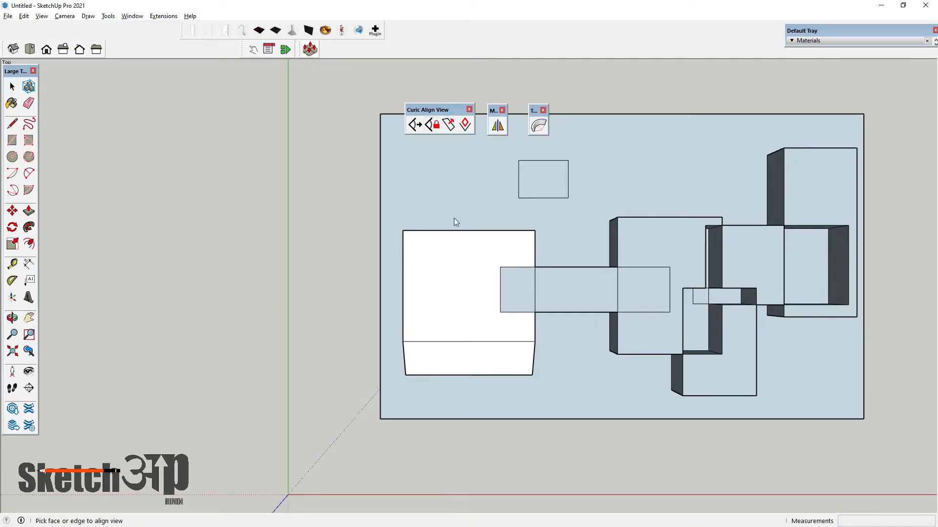
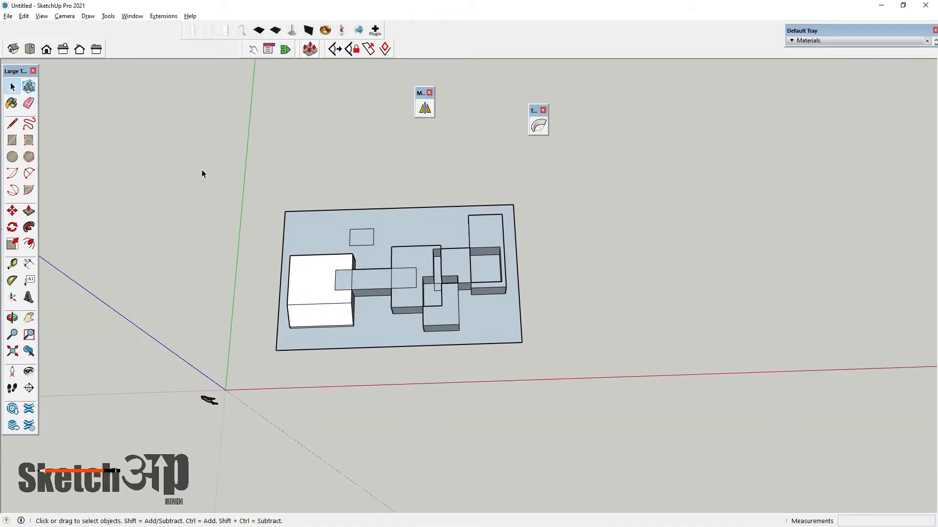
Draw two lines inside the small rectangle, from the midpoint of one short side to the two opposite corners.
middle_click_drag(102, 274, 151, 148)
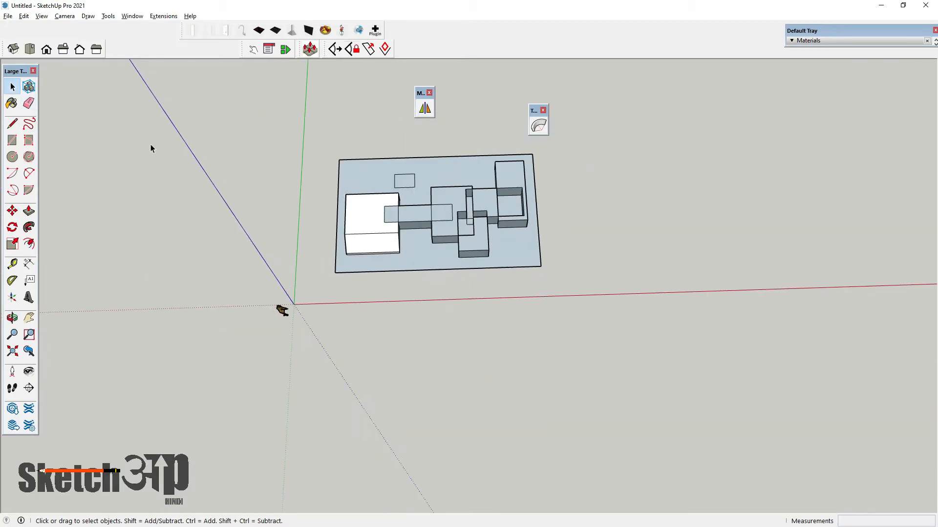
left_click(12, 141)
middle_click_drag(256, 171, 432, 171)
scroll(432, 171, "up", 5)
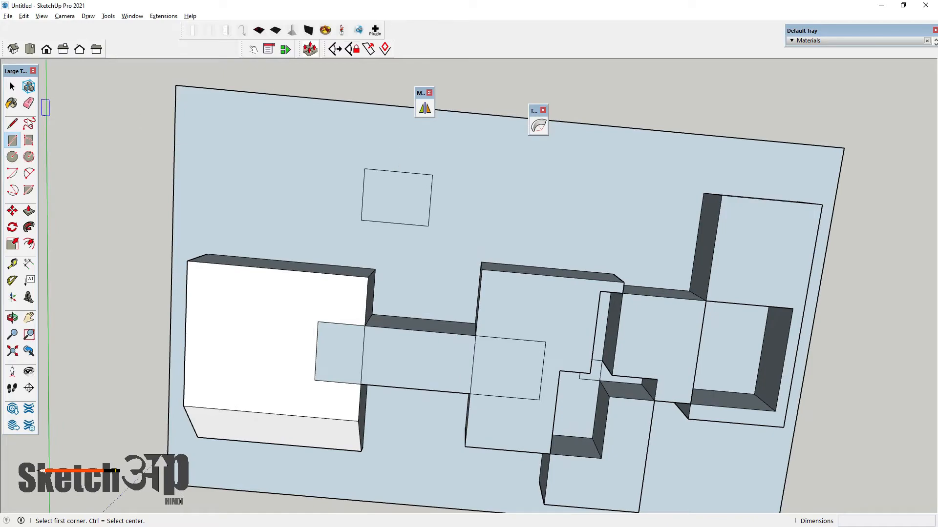
left_click(13, 124)
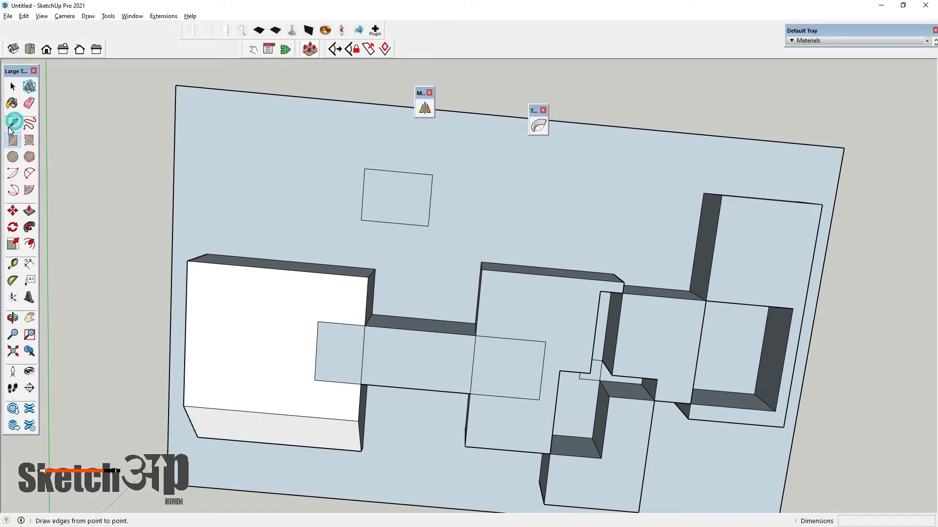
left_click(363, 194)
left_click(432, 174)
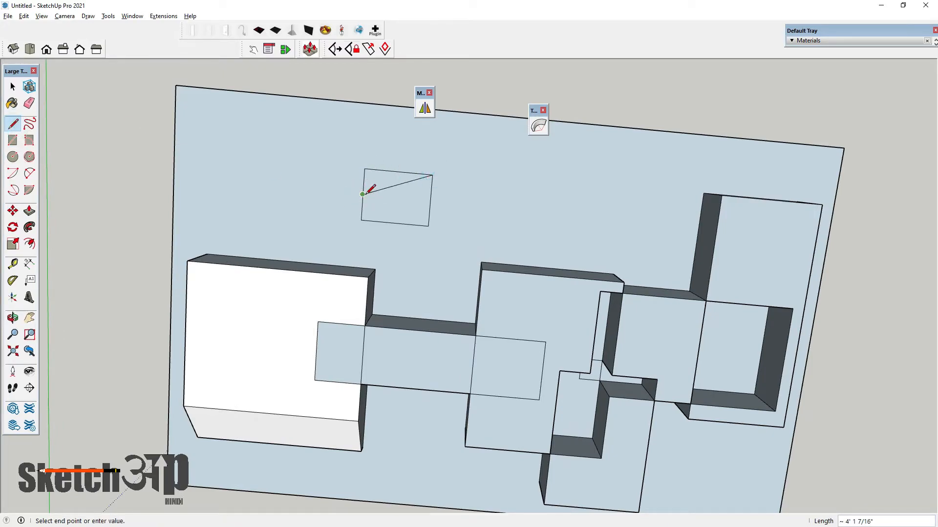
left_click(363, 194)
left_click(428, 226)
Erase the small rectangle's surplus edges so that only the triangle between the two new lines is left.
left_click(29, 103)
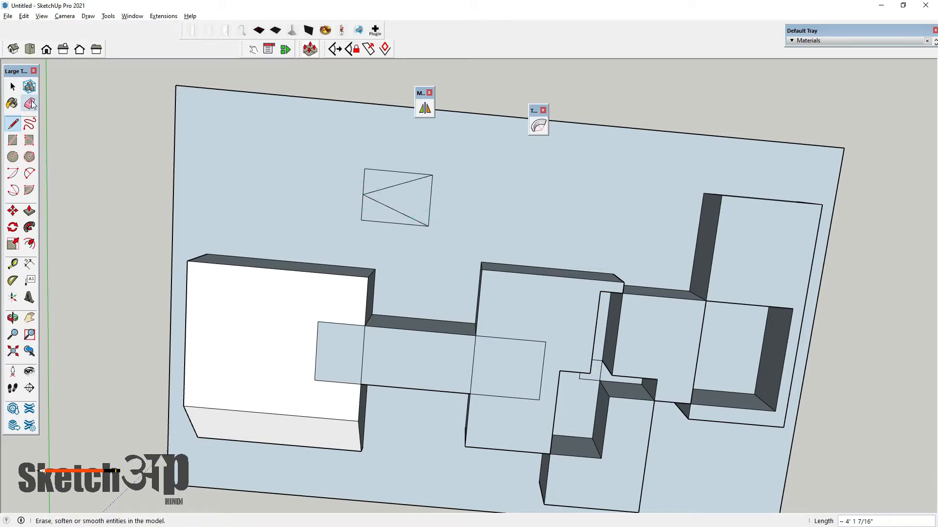
left_click(393, 172)
left_click_drag(360, 195, 362, 223)
left_click(365, 180)
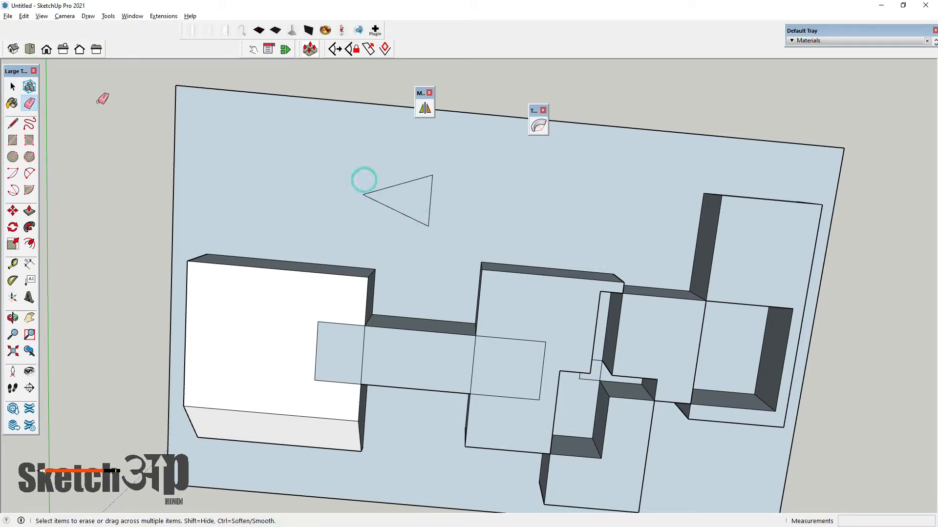
left_click(13, 86)
scroll(390, 200, "up", 2)
scroll(321, 196, "down", 2)
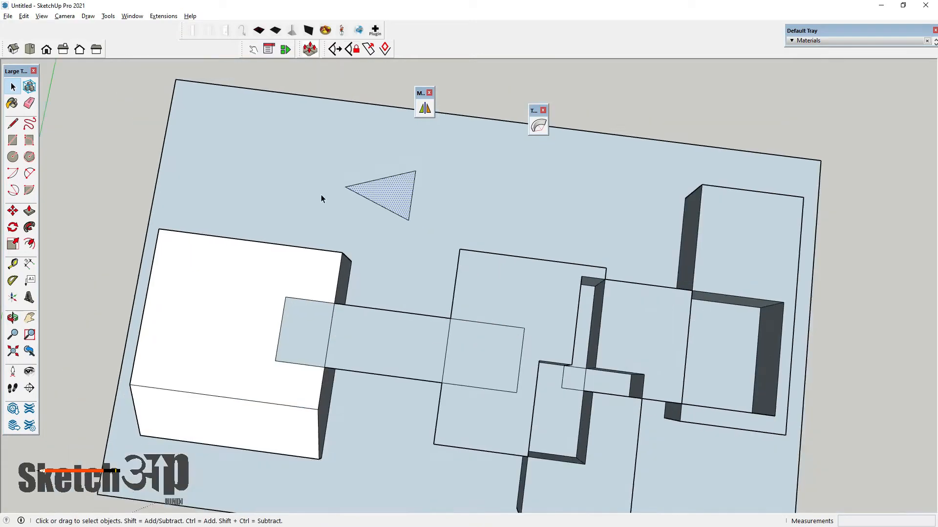
scroll(373, 230, "up", 4)
left_click(371, 194)
mouse_move(370, 194)
middle_mouse_down()
mouse_move(365, 151)
mouse_move(383, 234)
mouse_move(366, 189)
middle_mouse_up()
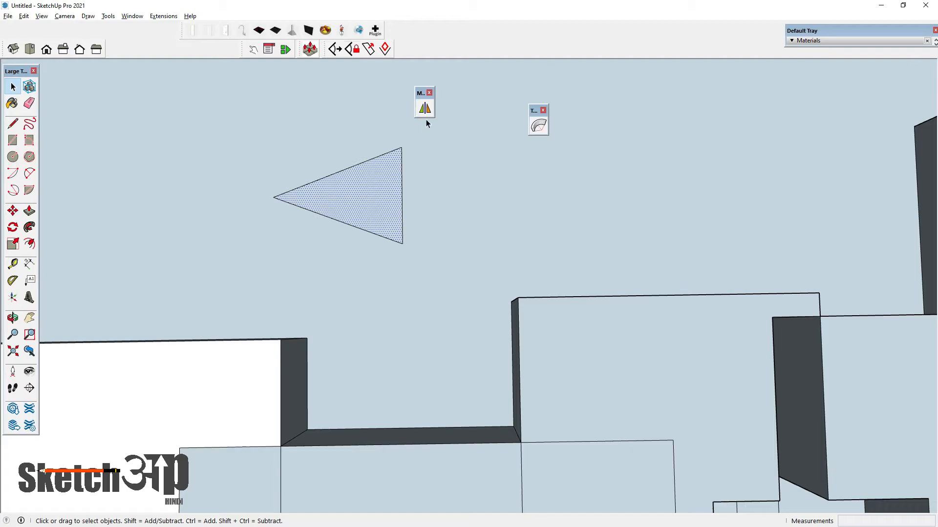
middle_click_drag(371, 178, 407, 177)
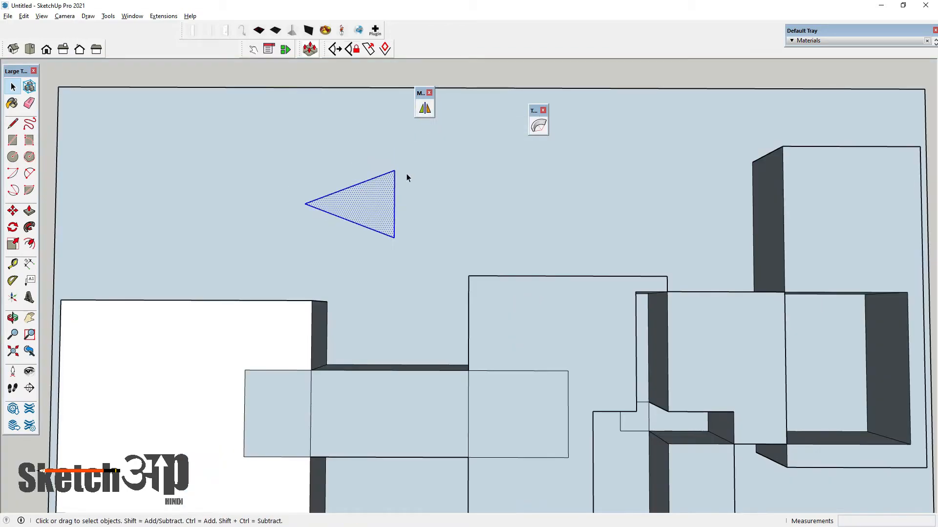
left_click(423, 108)
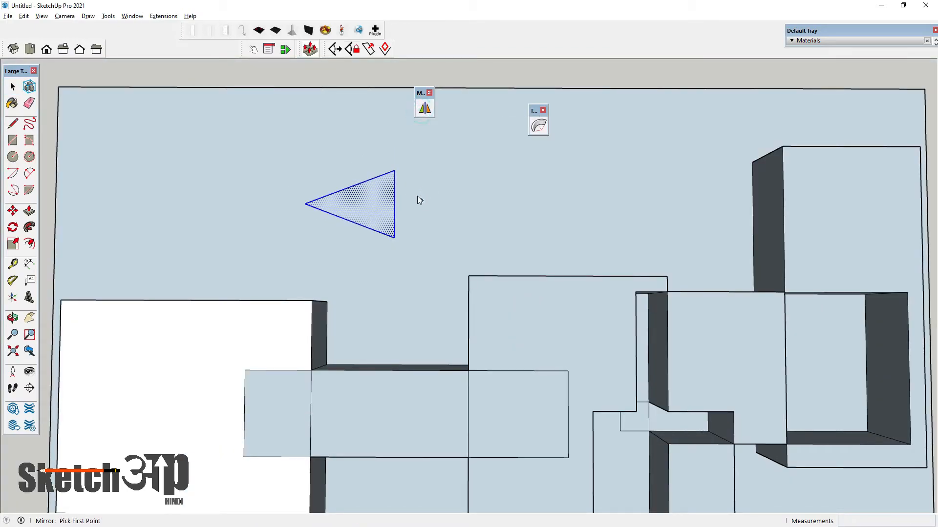
key("l")
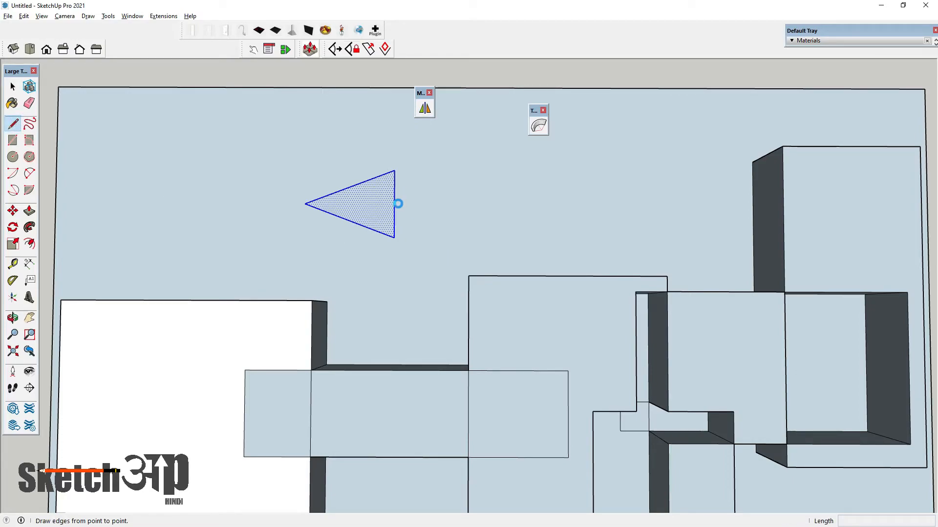
scroll(398, 203, "down", 1)
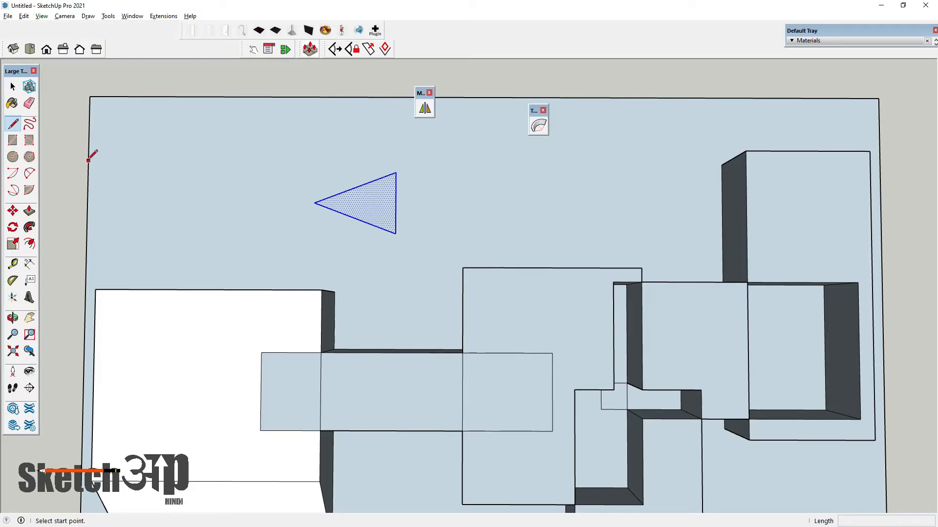
left_click(14, 89)
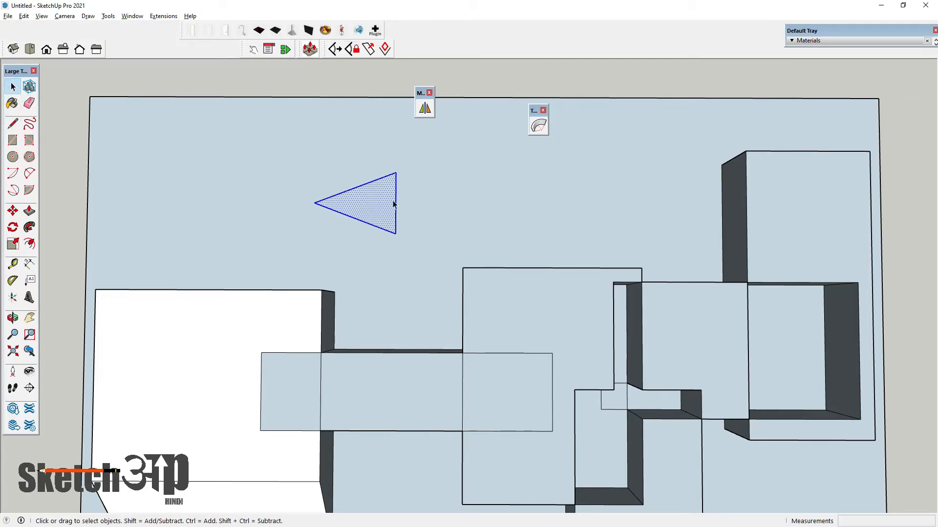
left_click(432, 172)
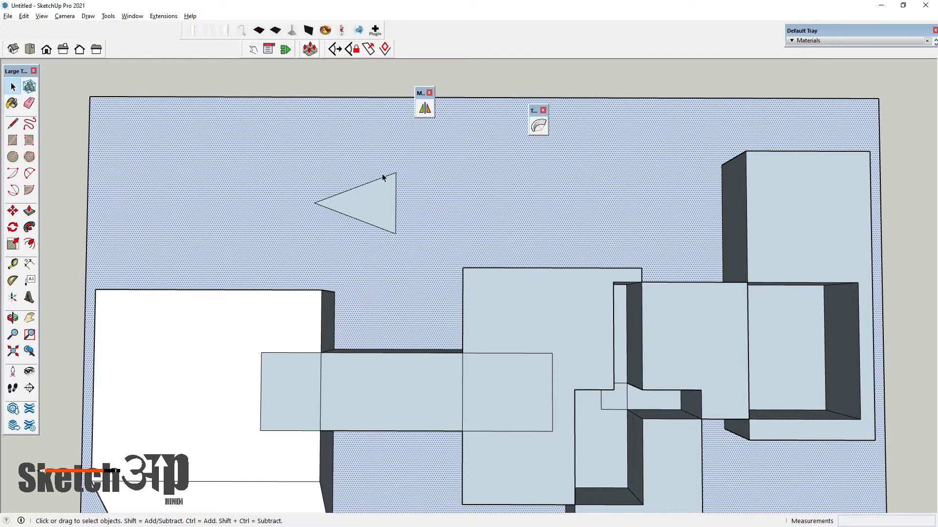
Mirror the triangle across a plane through a line parallel to its base on the base's outer side, erasing the original.
left_click(373, 194)
left_click(425, 109)
left_click(424, 109)
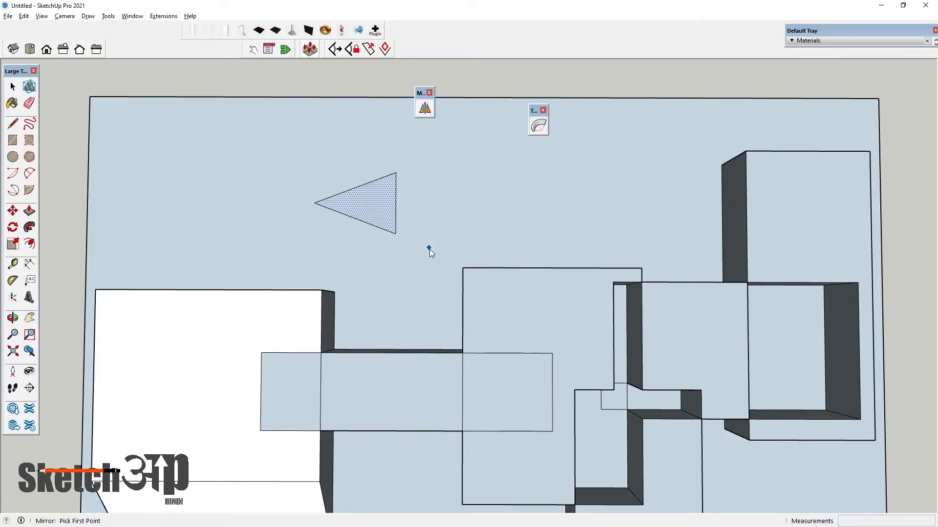
left_click(429, 249)
left_click(430, 156)
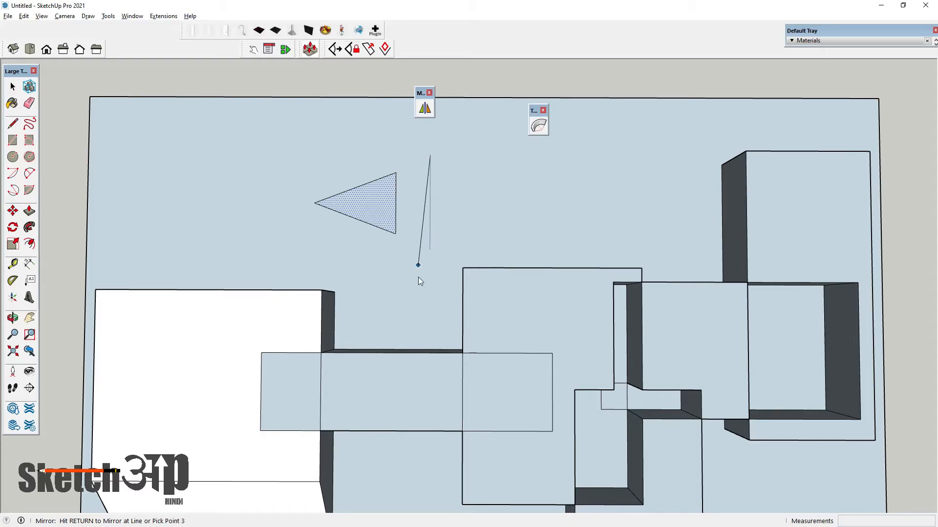
middle_click_drag(418, 278, 506, 51)
left_click(406, 184)
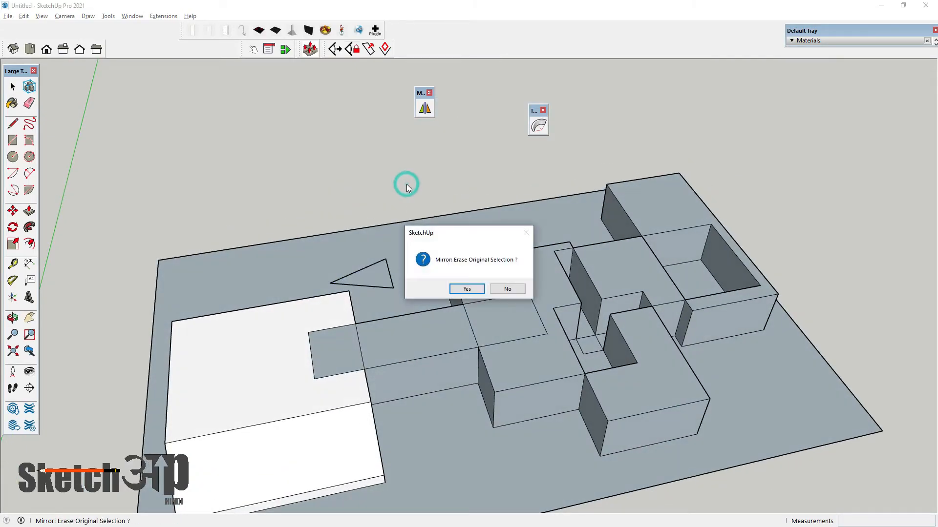
left_click(466, 289)
middle_click_drag(458, 265, 462, 239)
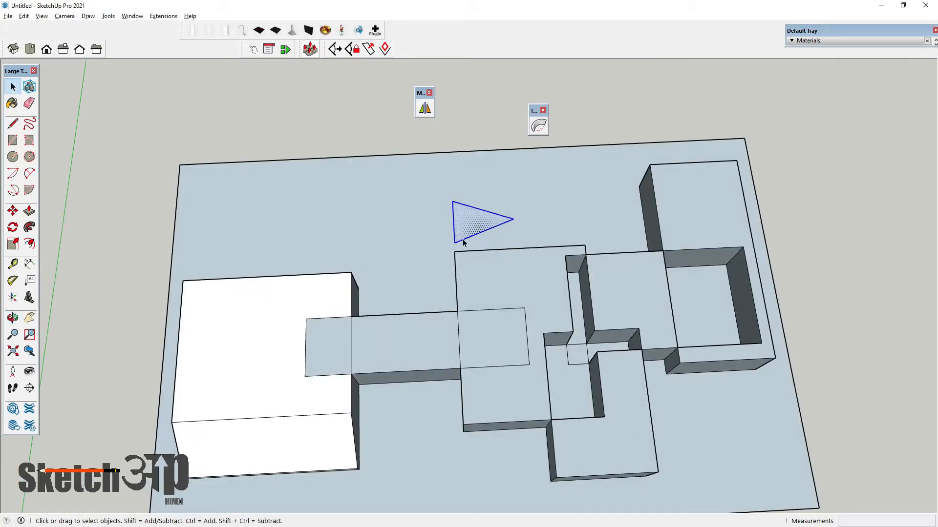
scroll(462, 239, "up", 2)
scroll(456, 241, "down", 1)
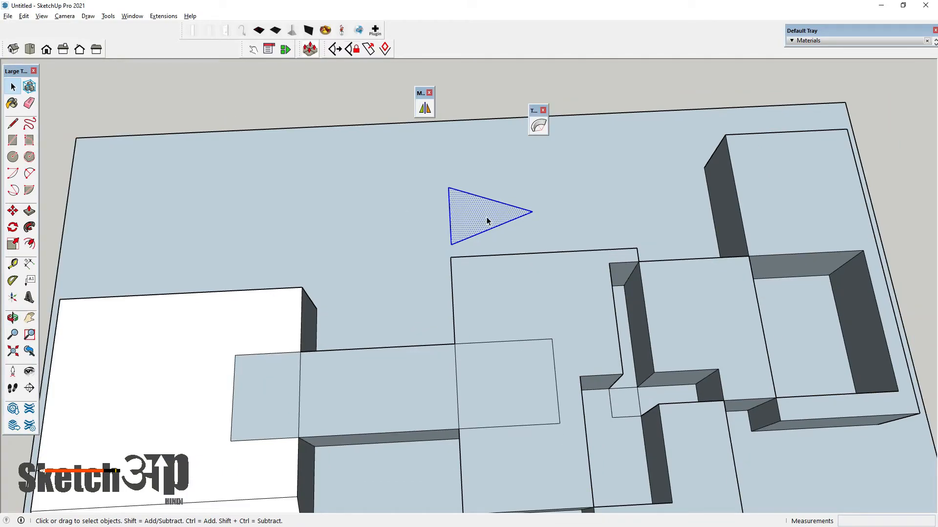
Mirror the triangle back across a plane facing its base, keeping the original triangle.
left_click(424, 108)
left_click(419, 266)
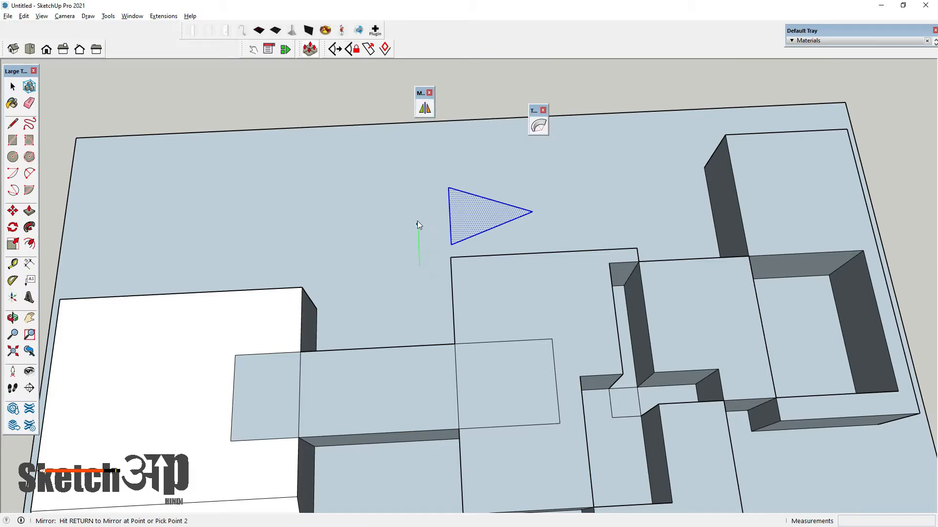
middle_click_drag(406, 280, 309, 319)
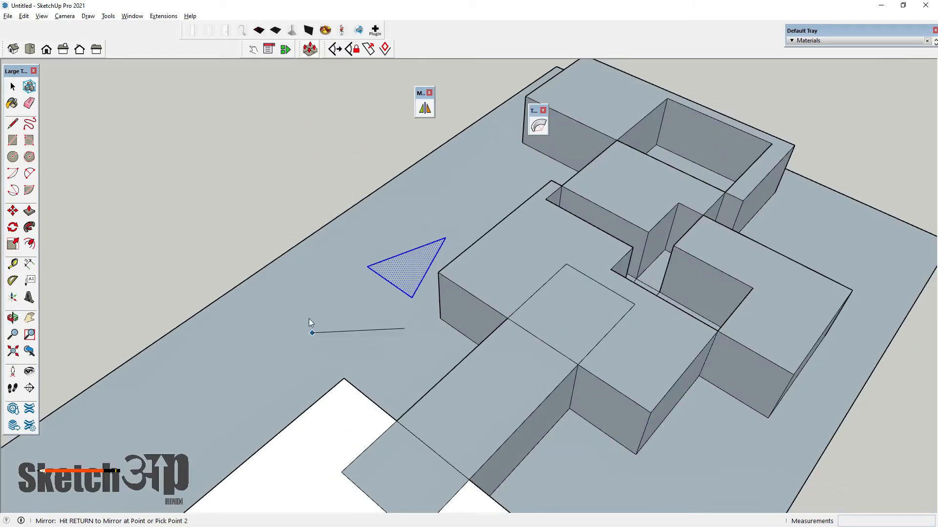
left_click(345, 288)
middle_click_drag(345, 288, 345, 202)
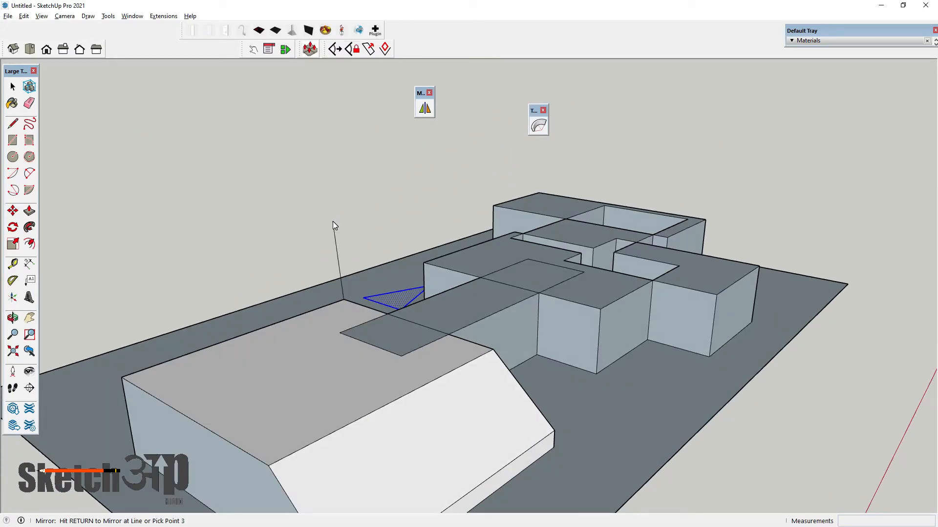
left_click(340, 225)
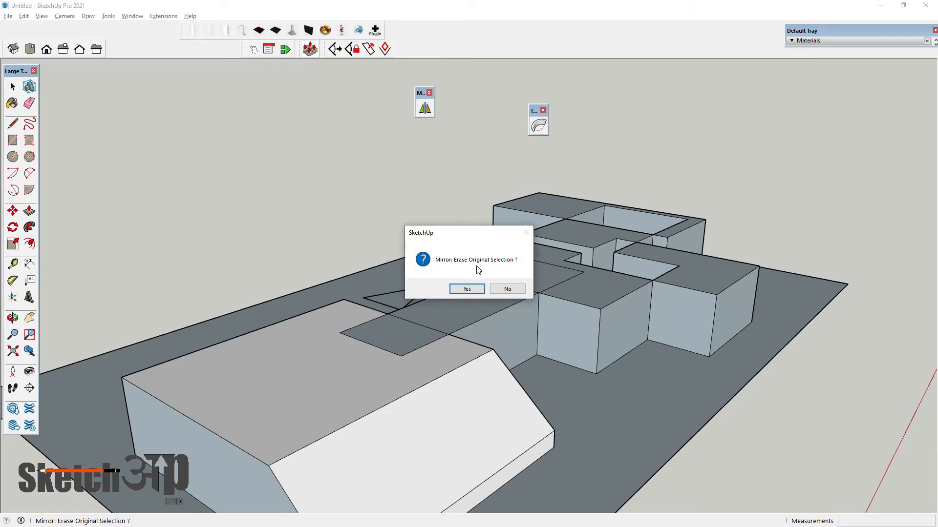
left_click(507, 288)
scroll(396, 232, "up", 10)
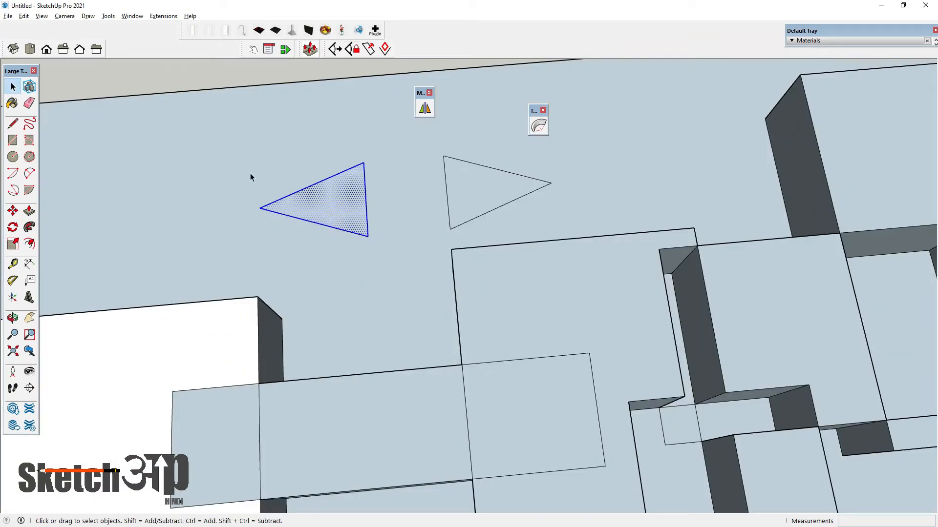
scroll(361, 210, "down", 1)
scroll(360, 228, "down", 1)
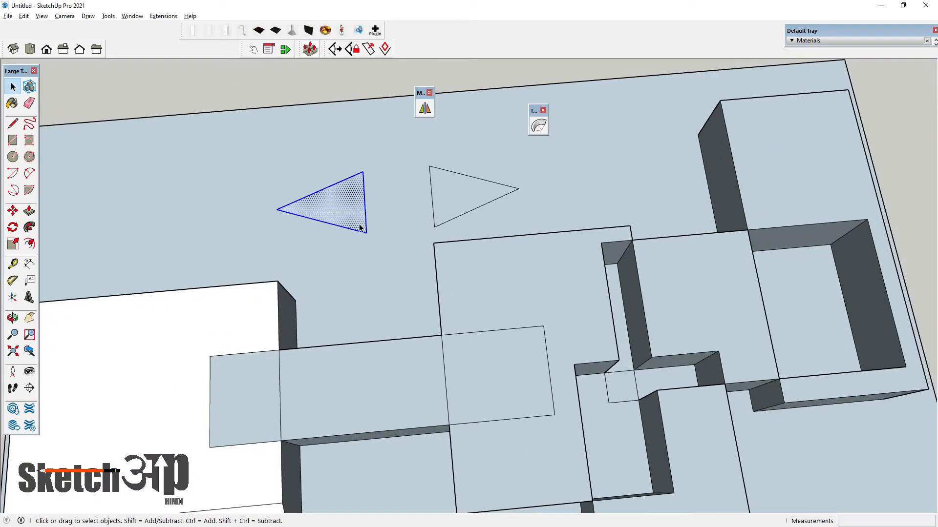
Dock the floating Mirror toolbar beside the other extension toolbars and clear the selection.
scroll(359, 227, "down", 4)
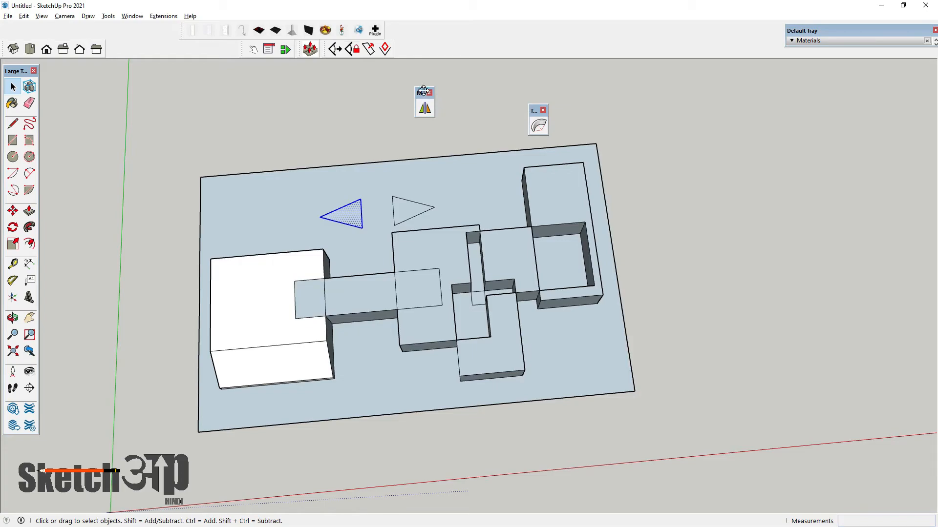
left_click_drag(420, 93, 416, 40)
left_click(401, 110)
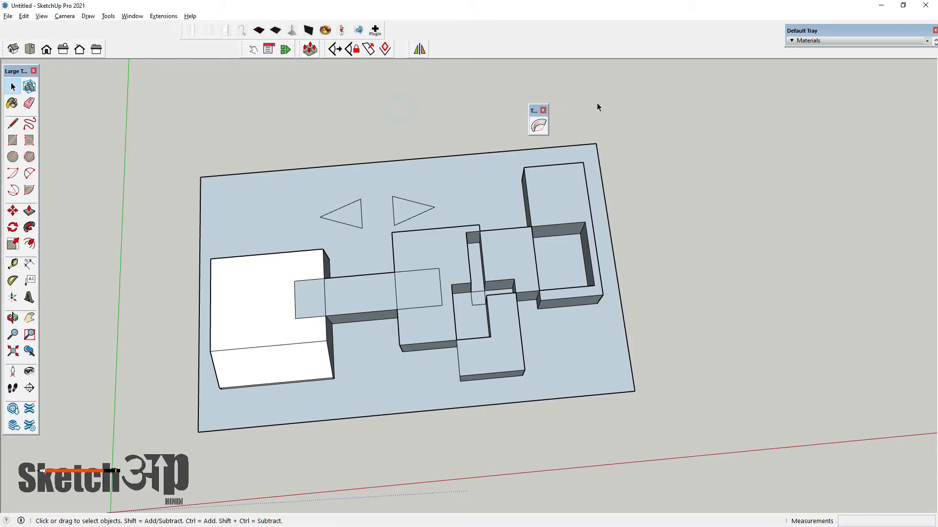
scroll(523, 138, "down", 2)
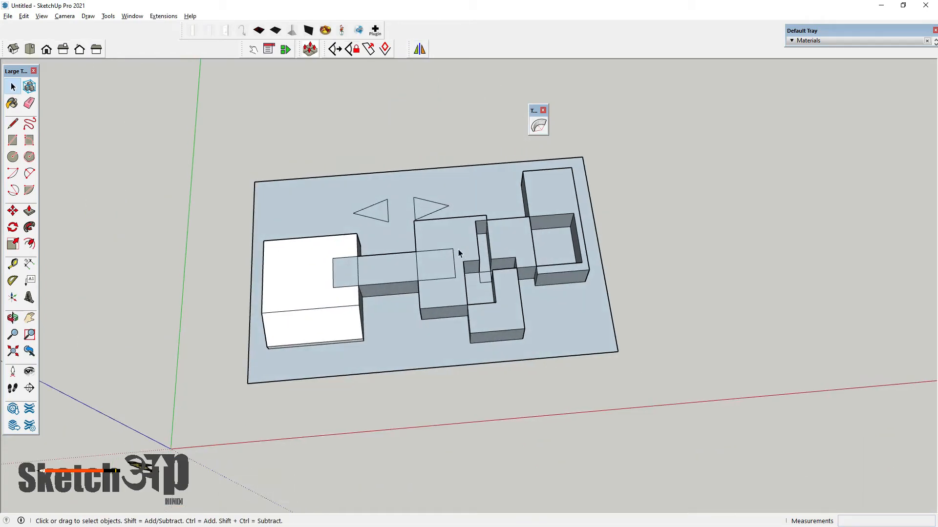
Select the base plate with all its blocks and triangles and try to bend the ungrouped geometry with the bend extension.
scroll(349, 280, "down", 3)
scroll(345, 265, "down", 2)
scroll(398, 267, "up", 2)
left_click_drag(229, 158, 580, 354)
middle_click_drag(477, 318, 464, 272)
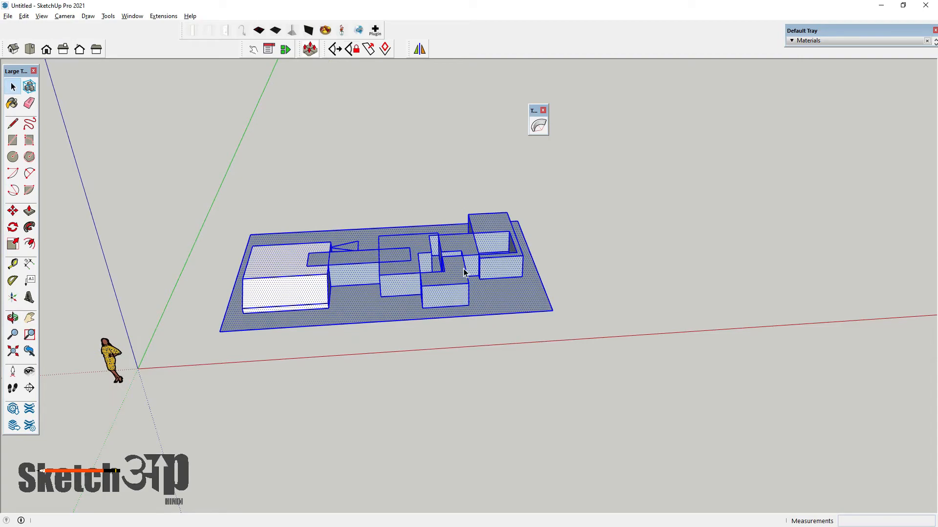
right_click(463, 269)
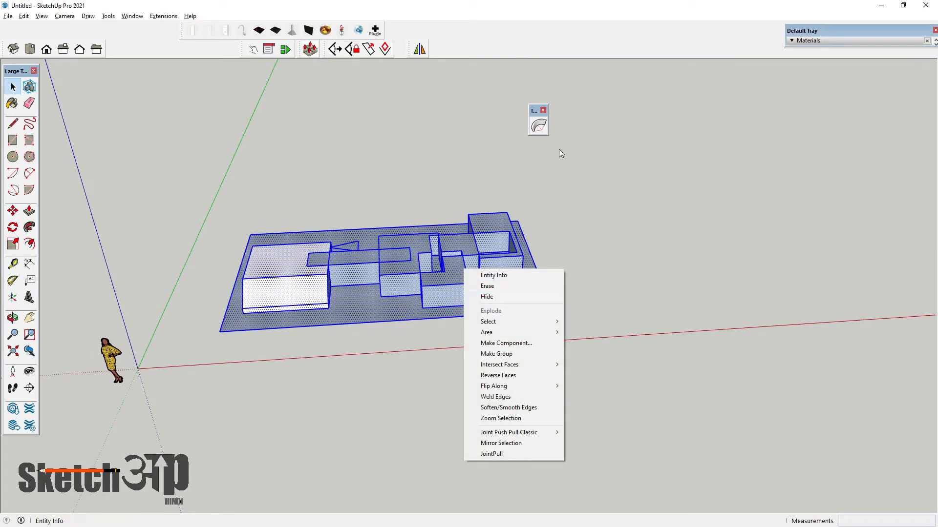
left_click(538, 128)
left_click(537, 128)
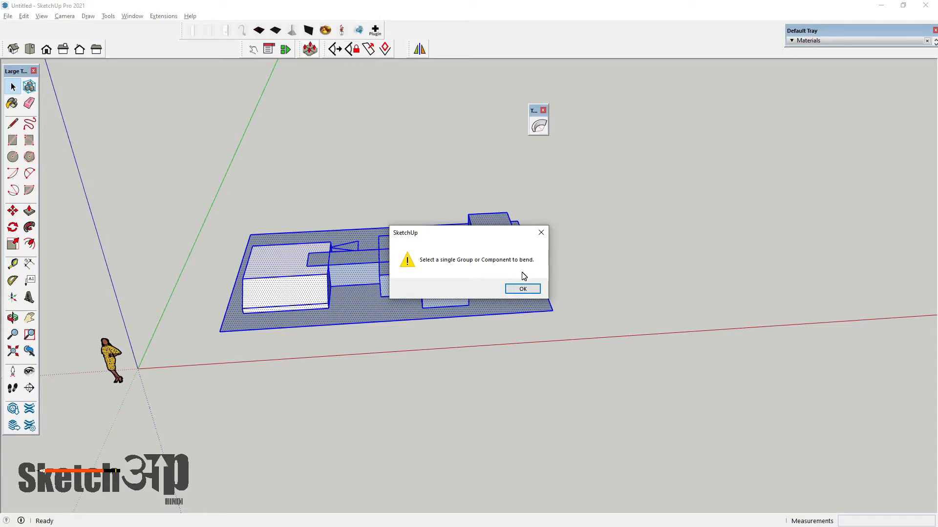
left_click(517, 290)
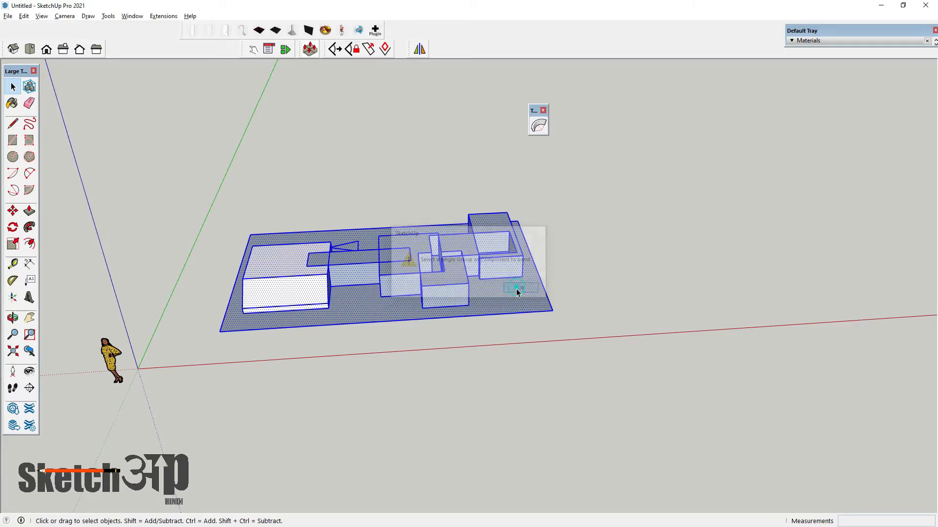
Group the selected geometry and bend the group into an arc whose ends curve towards the red axis, then deselect it.
right_click(341, 265)
left_click(371, 349)
left_click(538, 126)
middle_click_drag(415, 137, 453, 189)
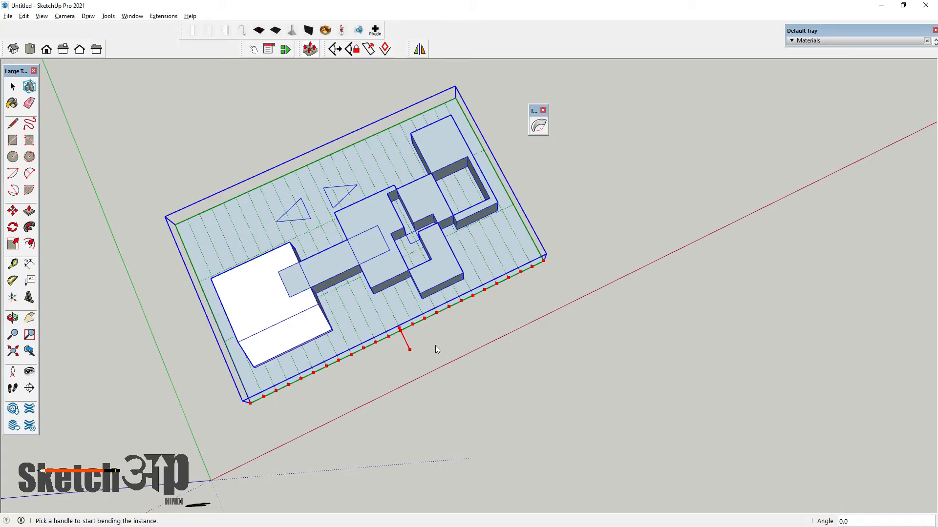
left_click_drag(404, 338, 419, 367)
right_click(415, 277)
middle_click_drag(418, 363, 267, 318)
left_click(440, 285)
middle_click_drag(585, 220, 408, 227)
left_click(418, 326)
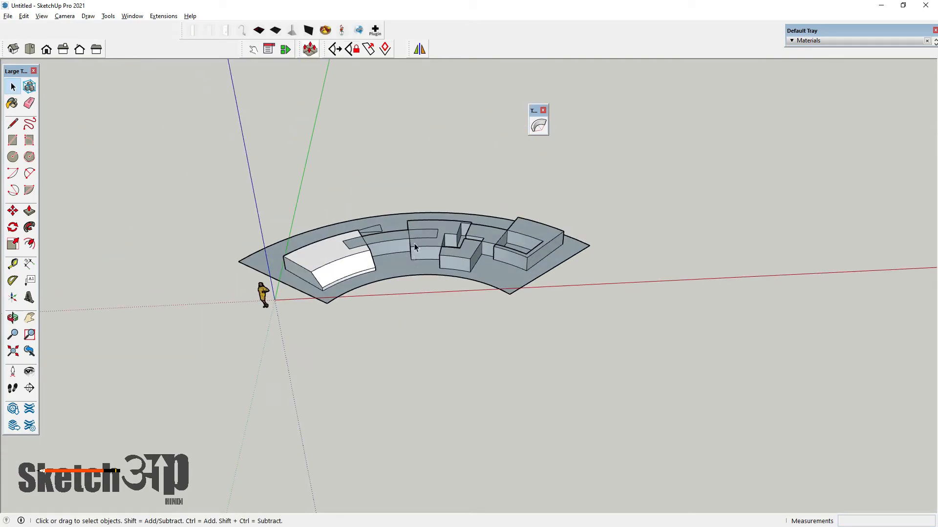
scroll(332, 324, "down", 3)
middle_click_drag(324, 329, 324, 397)
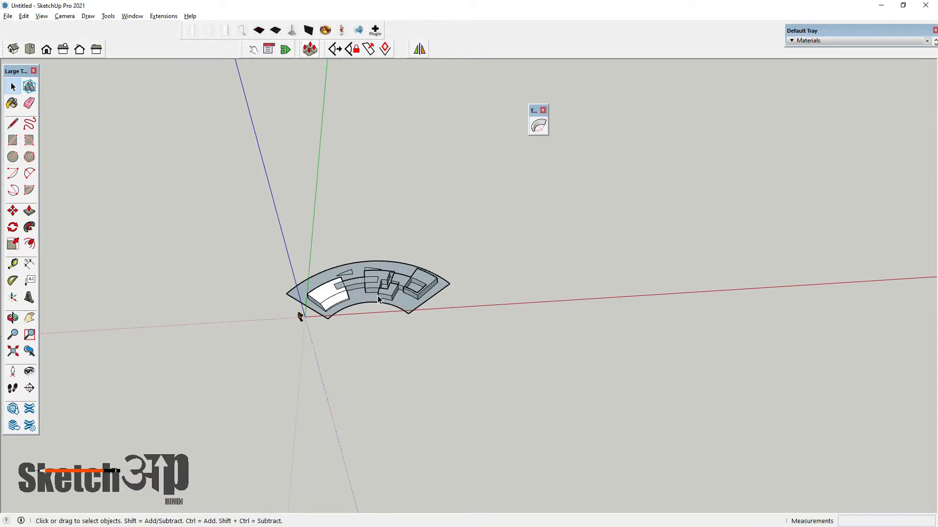
Draw a ground-plane rectangle about 230' by 77' across the red axis, beside the bent group.
middle_click_drag(259, 249, 244, 312)
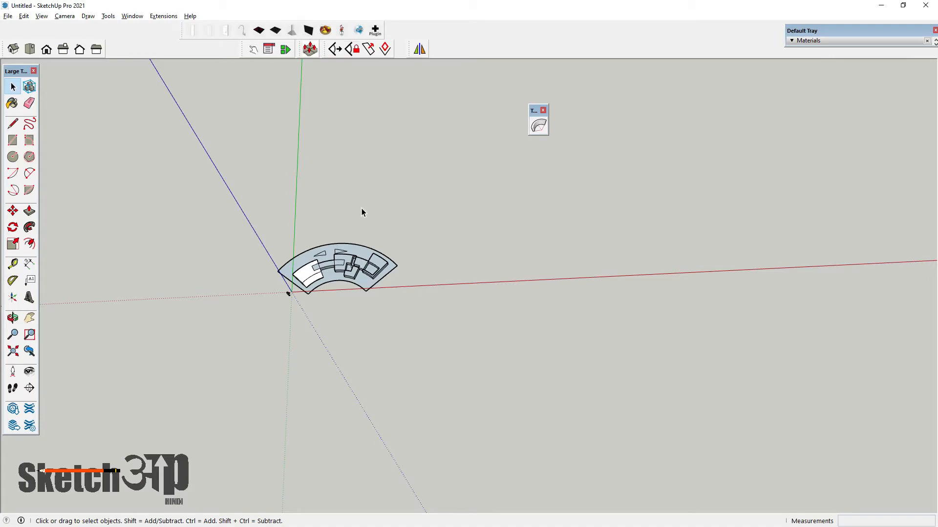
left_click(13, 142)
scroll(429, 295, "down", 2)
left_click(442, 252)
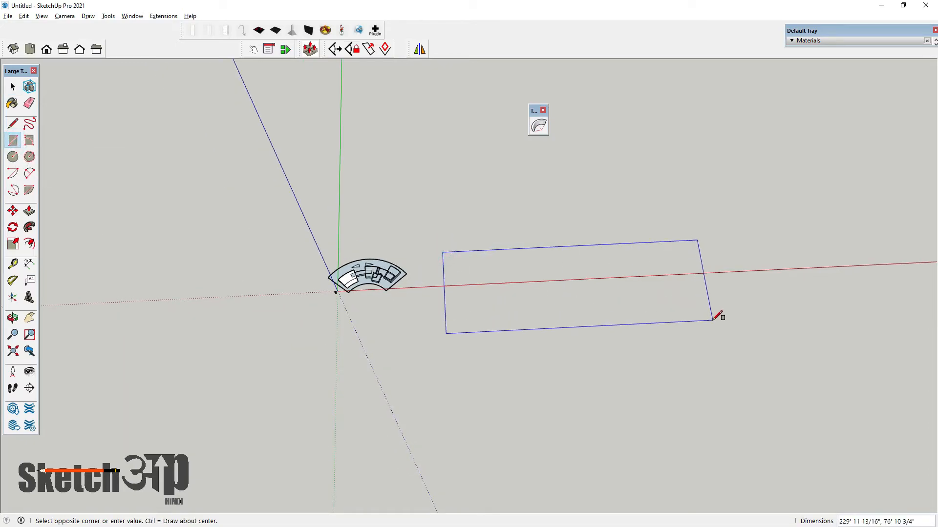
left_click(713, 321)
key("space")
scroll(575, 318, "up", 1)
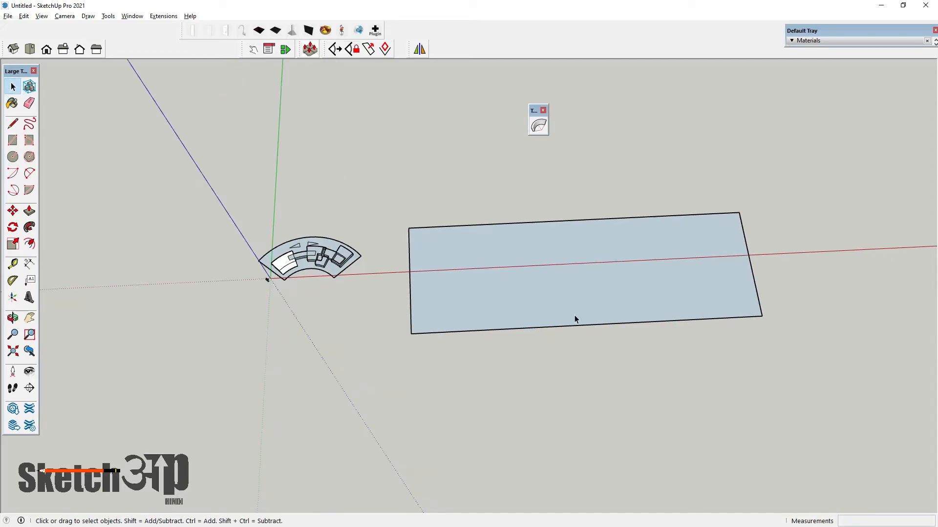
Reverse the large rectangle's face so its front side is up, and reselect the face.
left_click(571, 309)
scroll(357, 291, "up", 2)
scroll(378, 297, "down", 2)
scroll(406, 288, "up", 2)
right_click(522, 296)
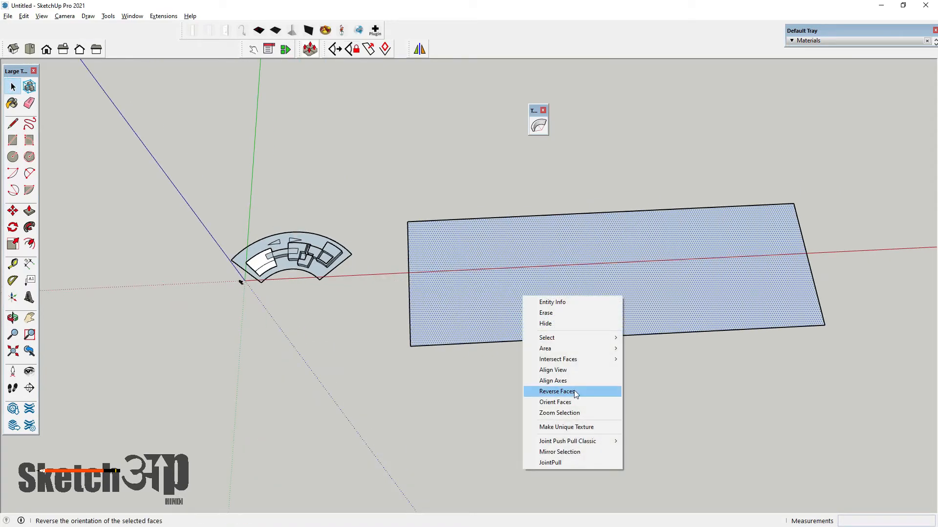
left_click(564, 393)
left_click(459, 376)
left_click(588, 288)
scroll(198, 316, "down", 3)
scroll(414, 266, "up", 3)
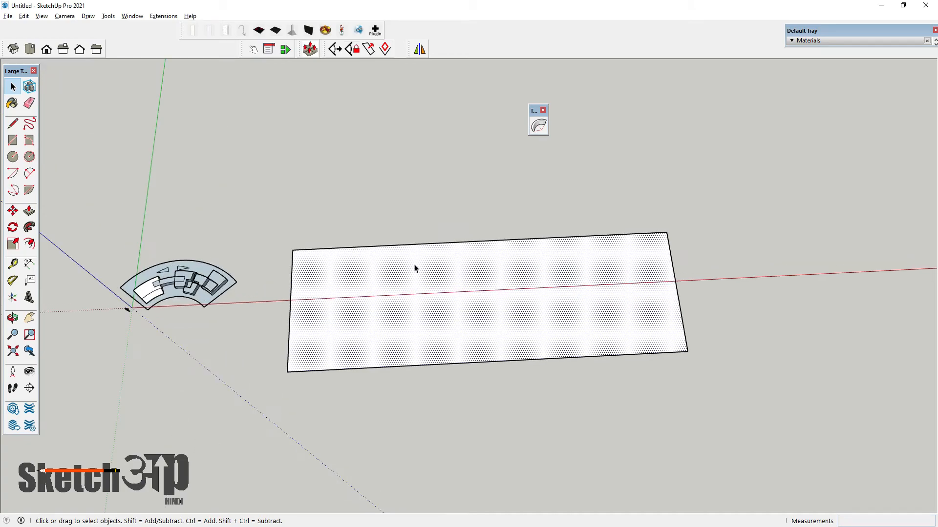
Generate a Ceiling Grid on the selected large face with 2X2 tile size, Corner origin, no rotation and no tiles.
scroll(458, 292, "up", 2)
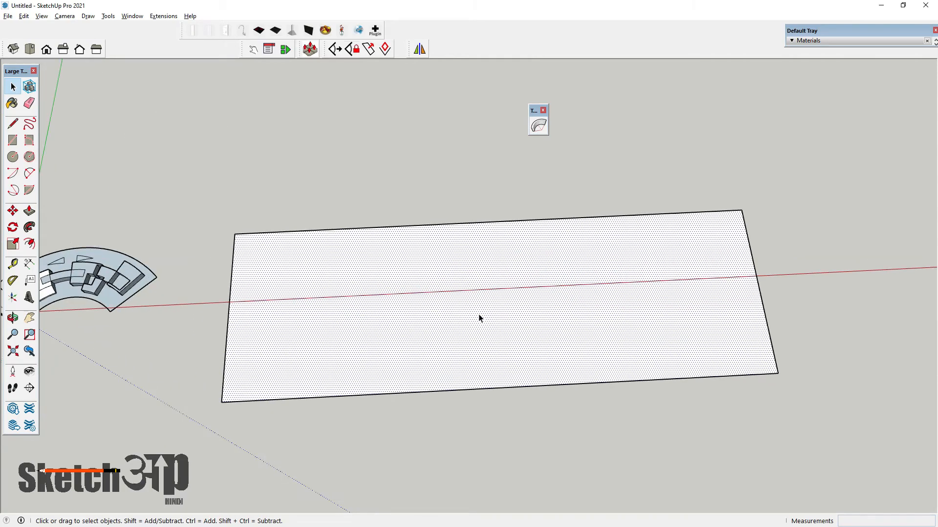
left_click(160, 16)
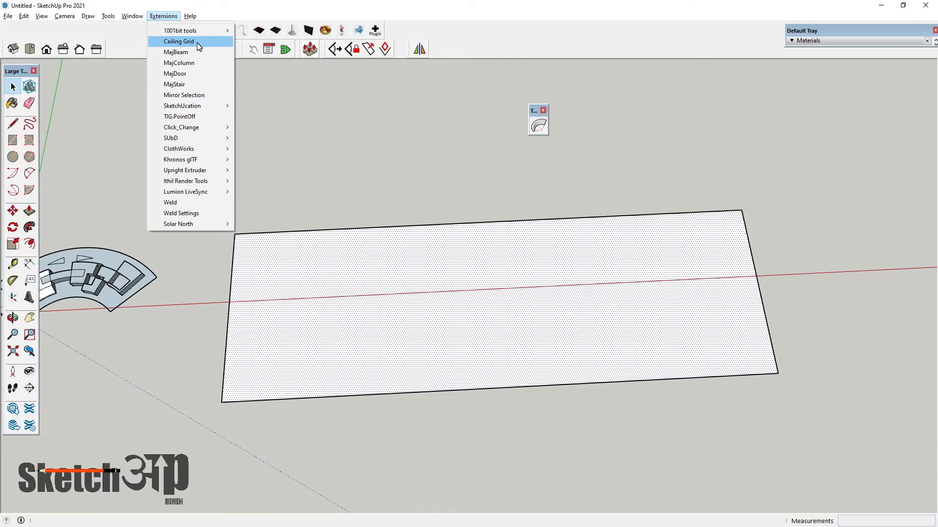
left_click(198, 46)
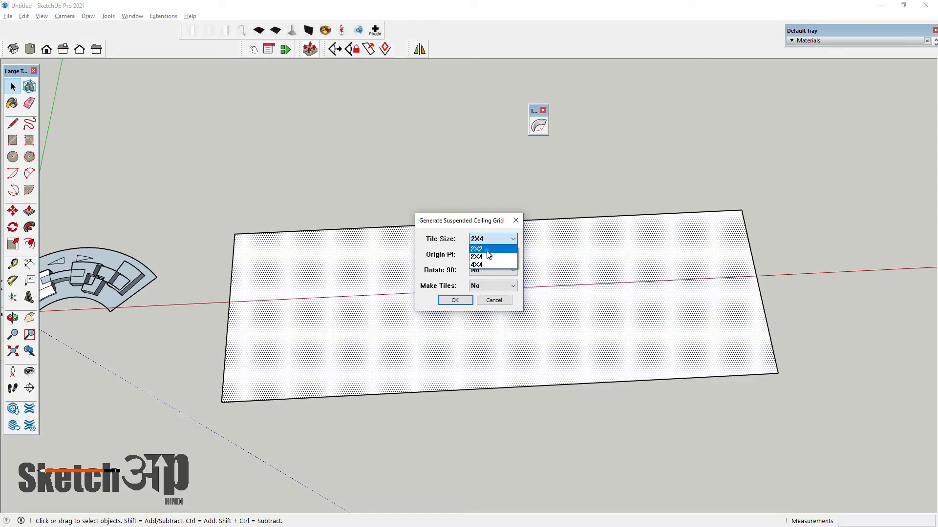
left_click(487, 250)
left_click(494, 240)
left_click(494, 238)
left_click(493, 254)
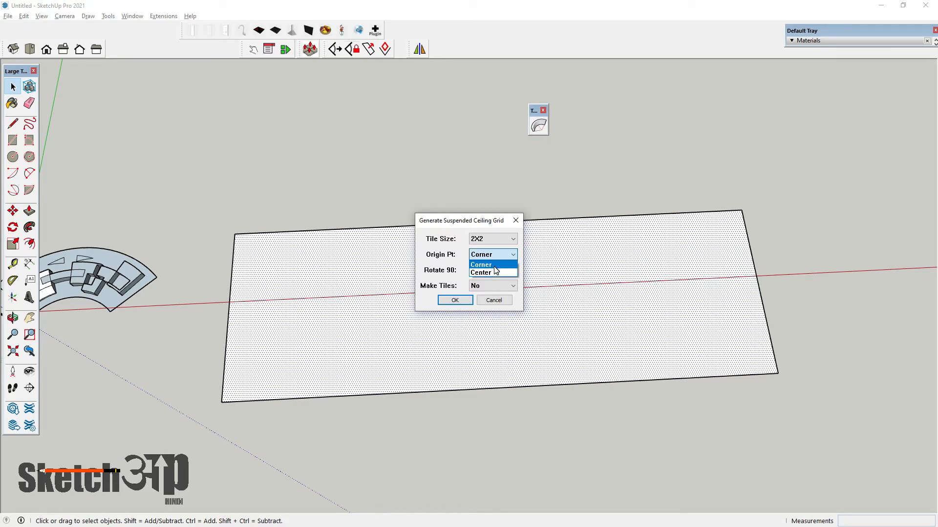
left_click(276, 195)
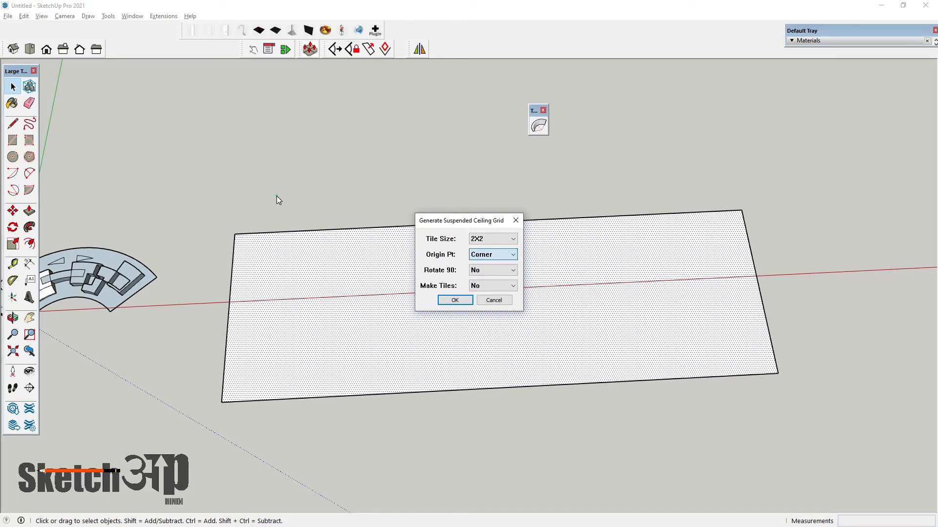
left_click(464, 301)
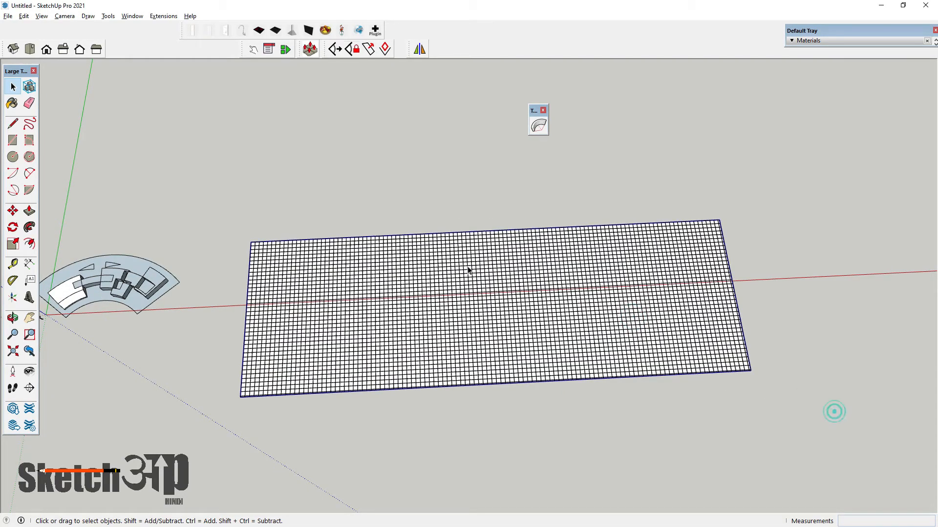
Select the whole oversized ceiling grid and delete it.
left_click_drag(468, 267, 220, 220)
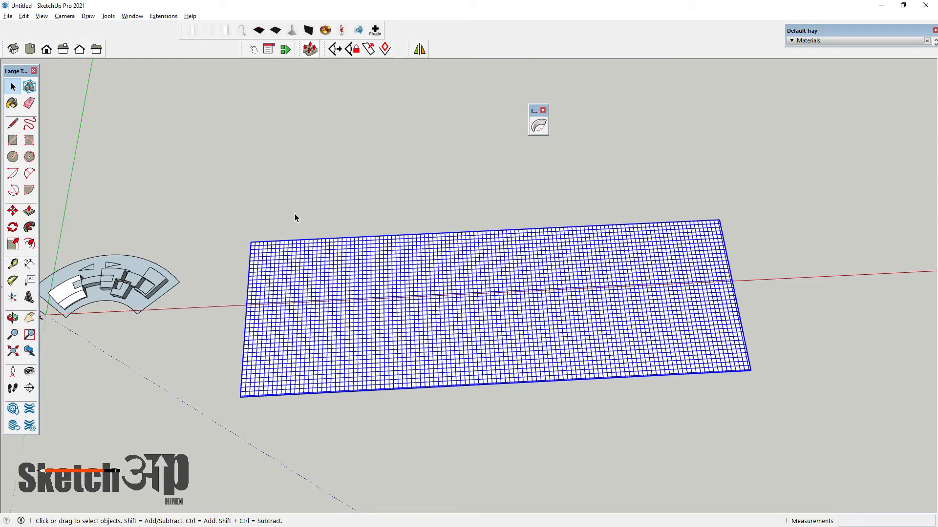
key("Delete")
left_click(13, 141)
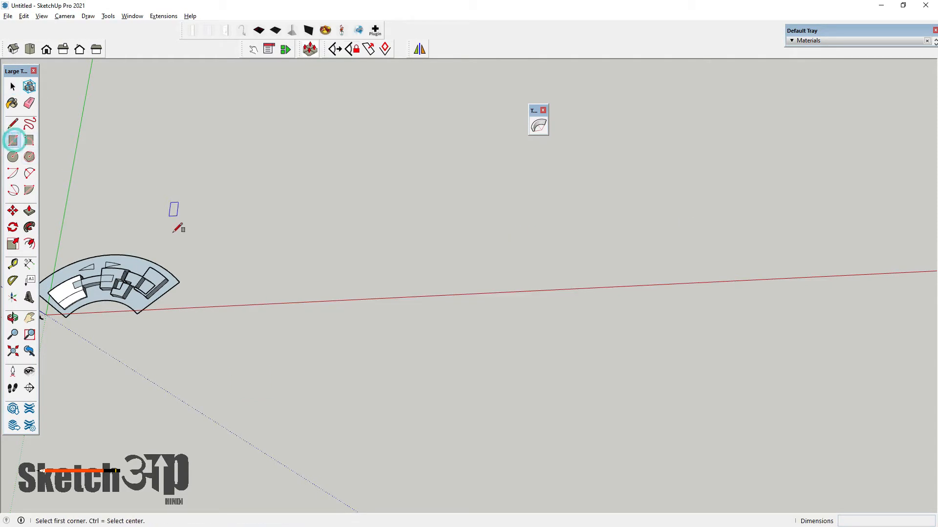
scroll(233, 286, "up", 2)
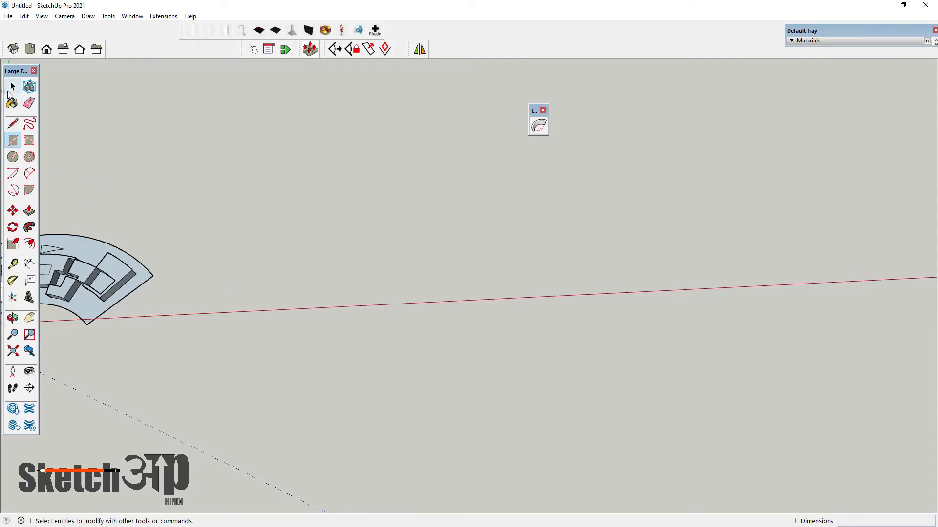
Dock the floating bend extension toolbar beside the Mirror toolbar.
left_click(12, 86)
left_click_drag(538, 109, 442, 60)
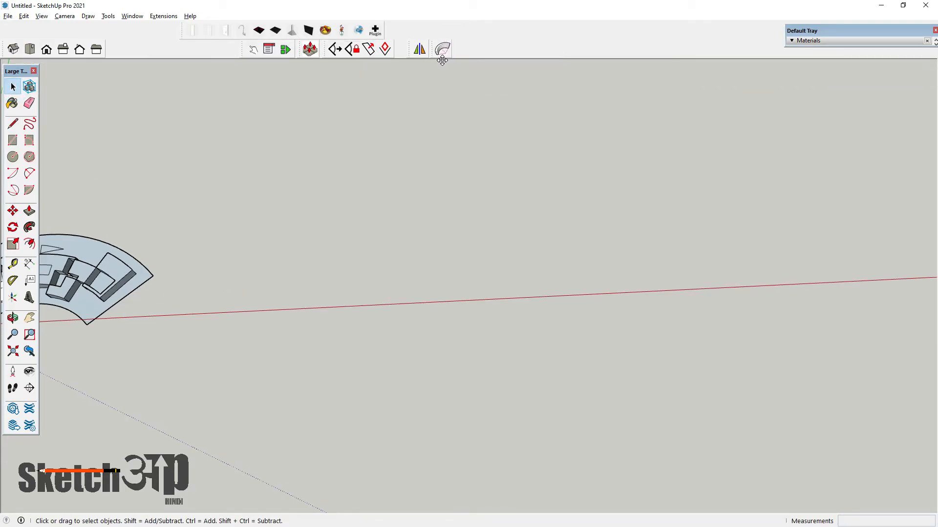
Draw a smaller ground-plane rectangle about 13' by 6.5' on the far side of the red axis.
scroll(185, 290, "up", 5)
key("r")
left_click(263, 267)
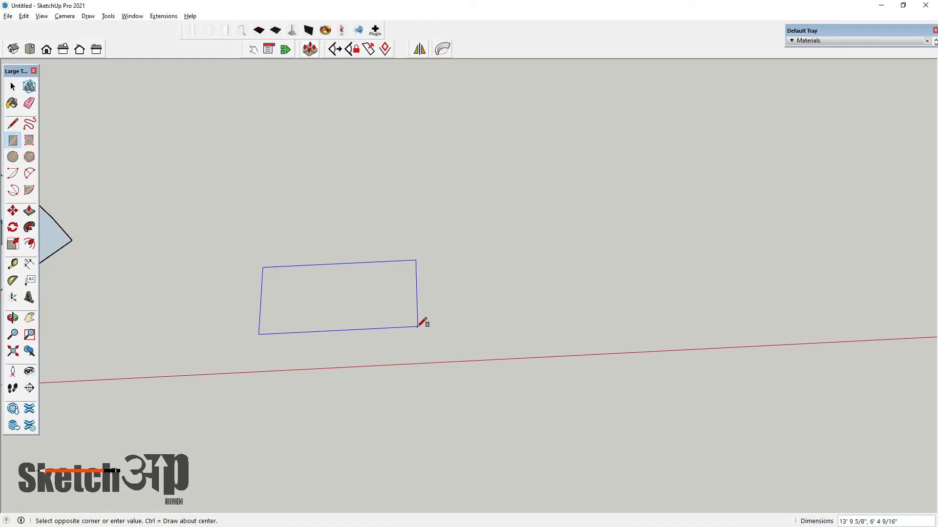
left_click(404, 330)
scroll(255, 272, "up", 6)
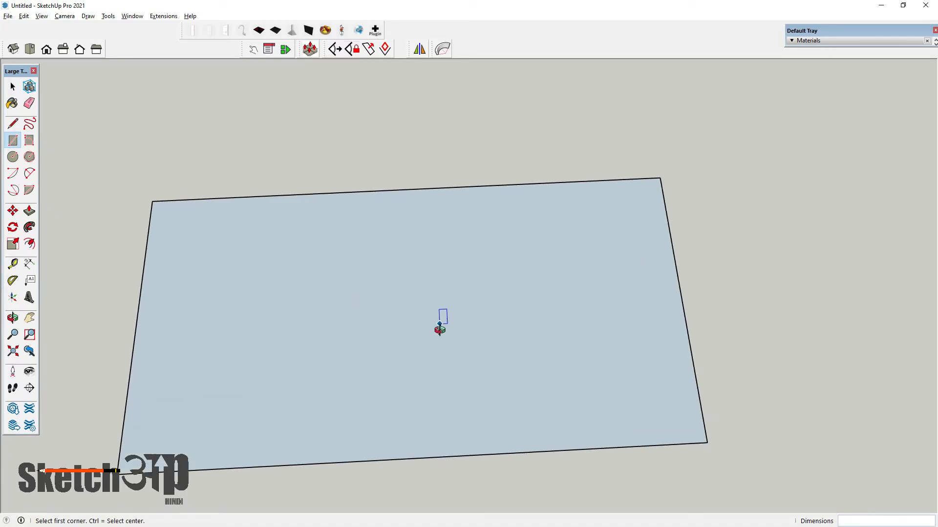
middle_click_drag(440, 328, 112, 114)
key("space")
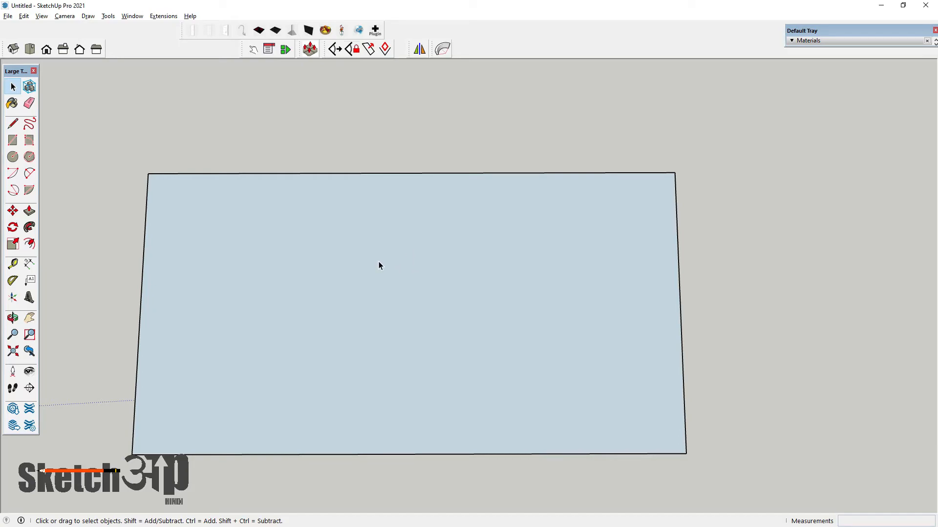
Generate a Ceiling Grid on the small rectangle's face with 2X2 tile size, Center origin, no rotation and no tiles.
left_click(243, 233)
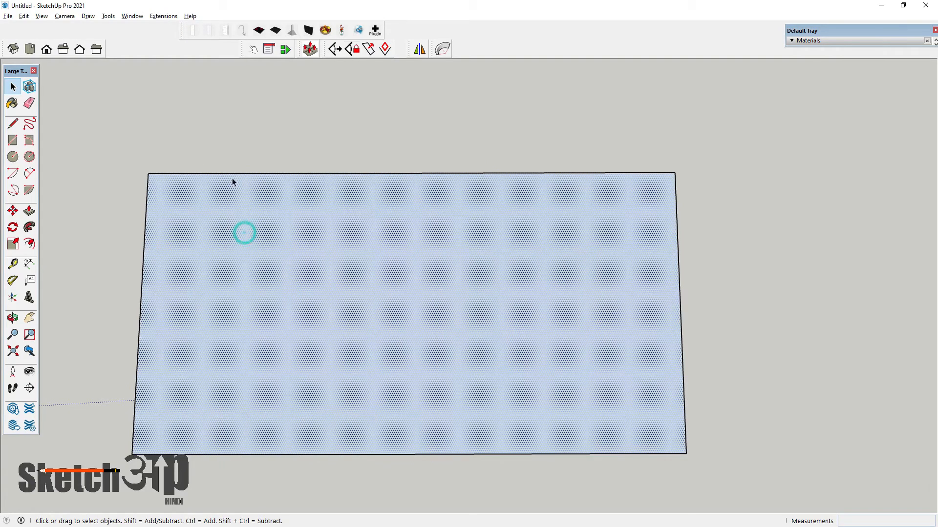
left_click(163, 16)
left_click(169, 42)
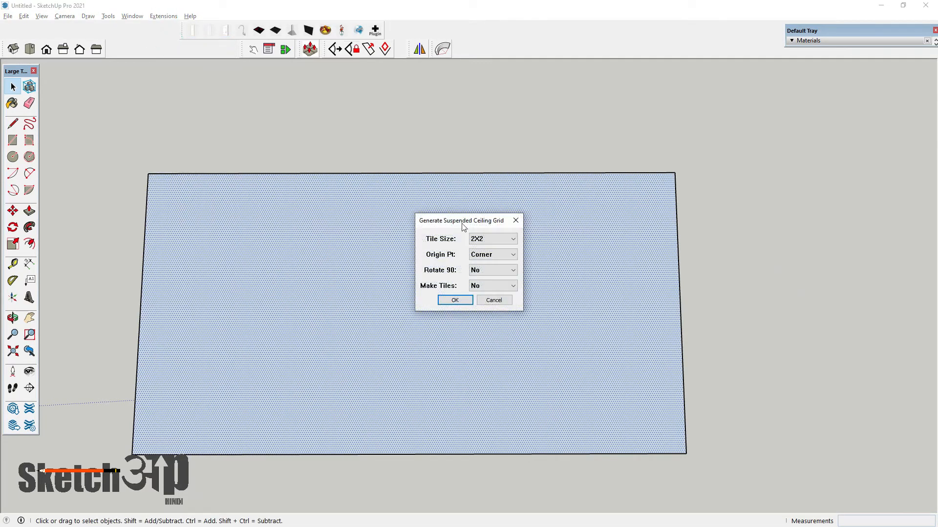
left_click(494, 239)
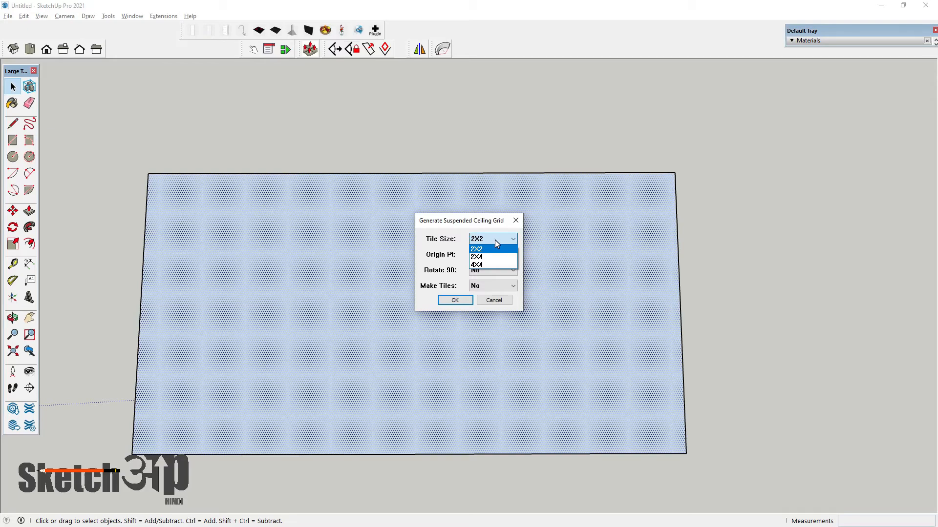
left_click(494, 240)
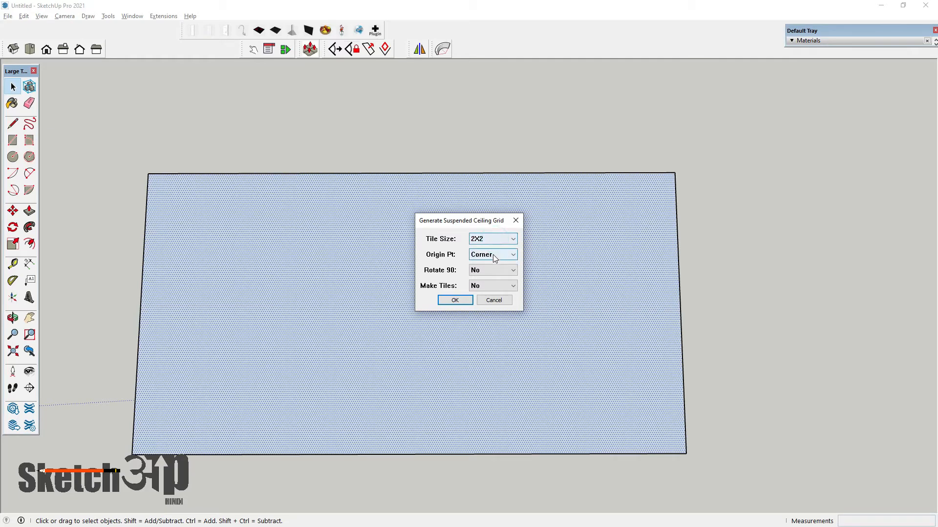
left_click(493, 255)
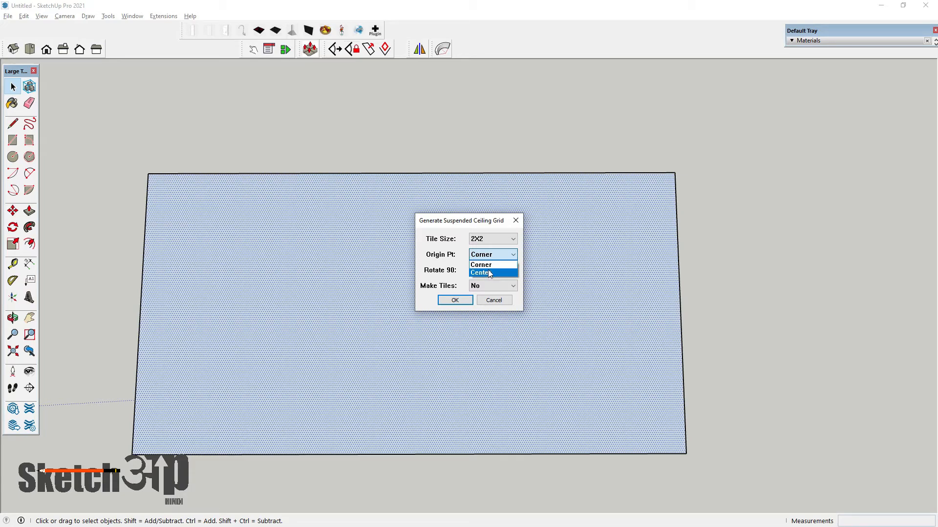
left_click(494, 272)
left_click(492, 270)
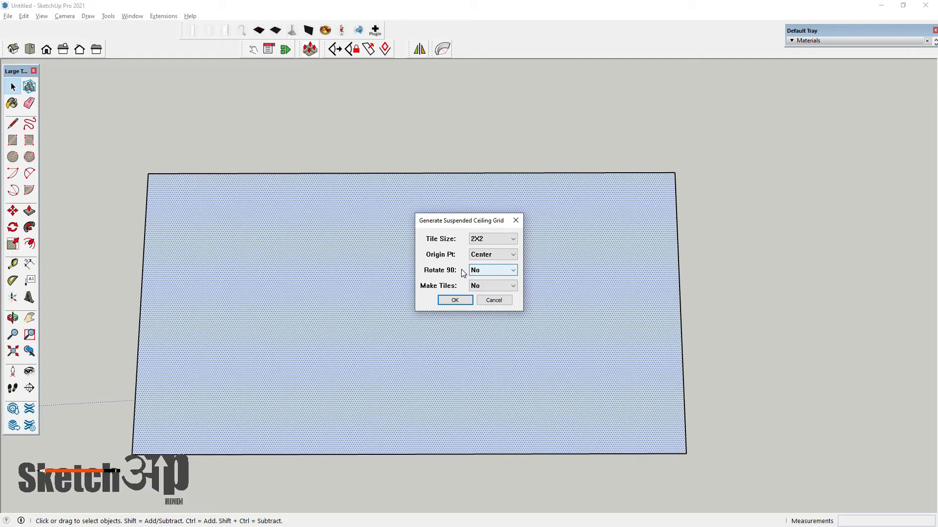
left_click(492, 270)
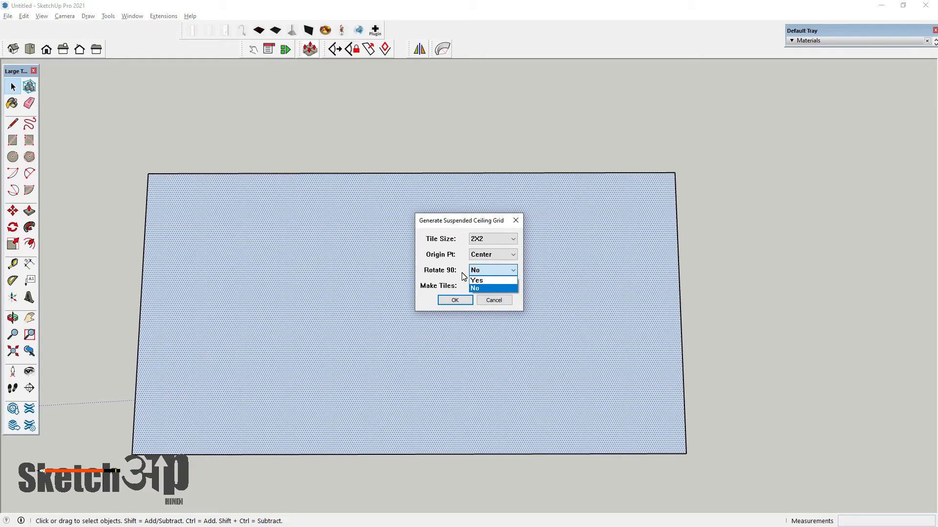
left_click(490, 271)
left_click(455, 300)
middle_click_drag(467, 286, 408, 329)
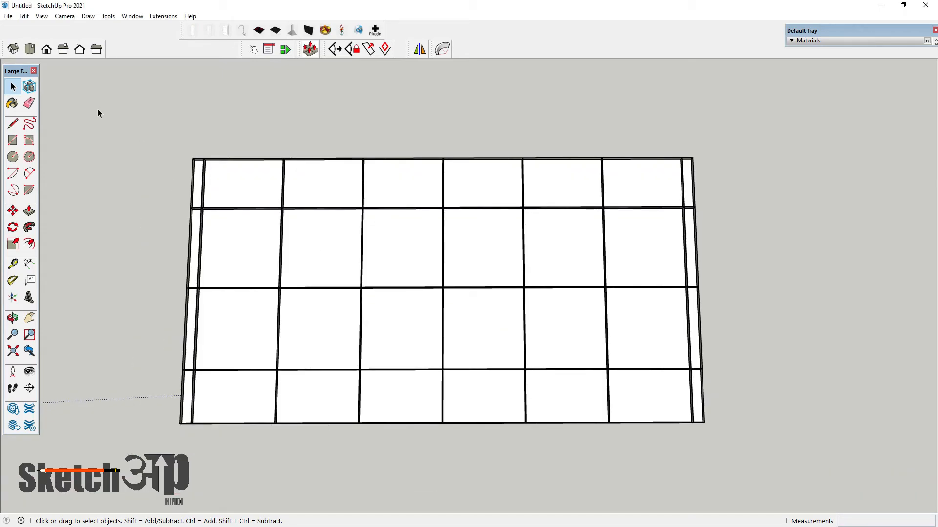
Measure a grid cell's length with the Line tool, first across the opening and again between neighbouring bar intersections.
left_click(12, 123)
scroll(303, 368, "up", 5)
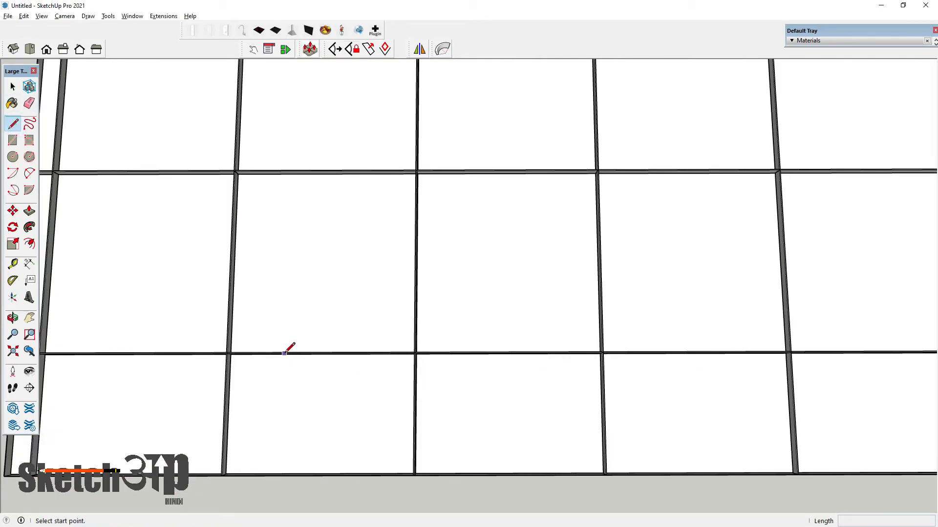
scroll(285, 352, "up", 3)
left_click(284, 353)
middle_click_drag(284, 353, 293, 214)
scroll(309, 181, "up", 2)
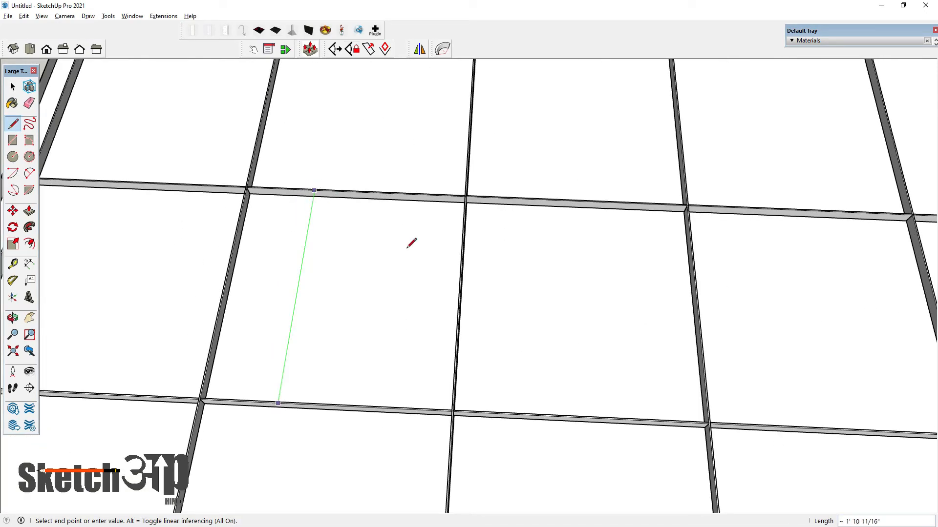
key("Escape")
scroll(212, 393, "up", 5)
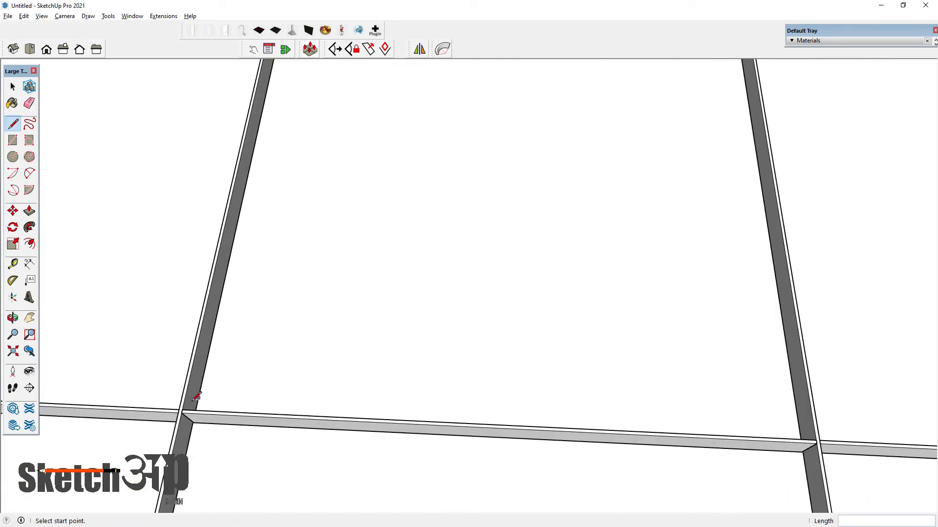
left_click(182, 413)
scroll(356, 476, "down", 3)
scroll(334, 174, "up", 3)
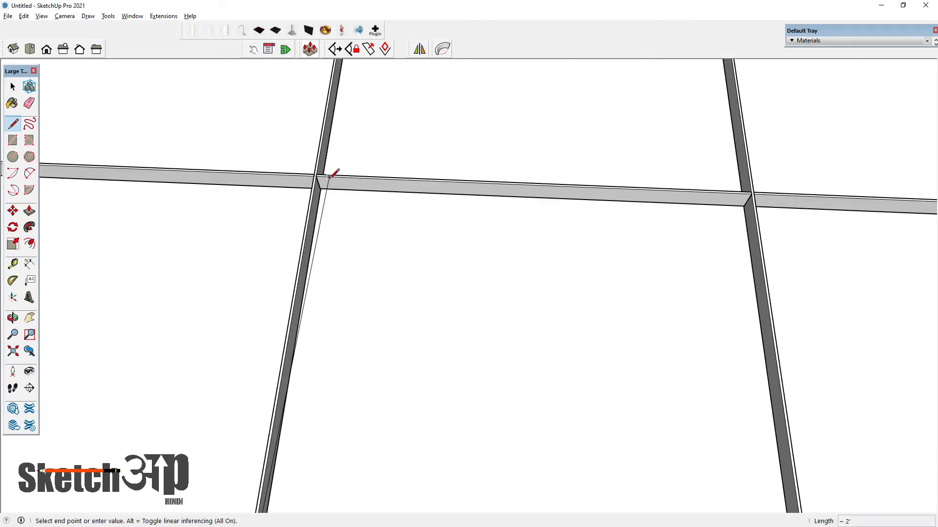
scroll(332, 174, "up", 2)
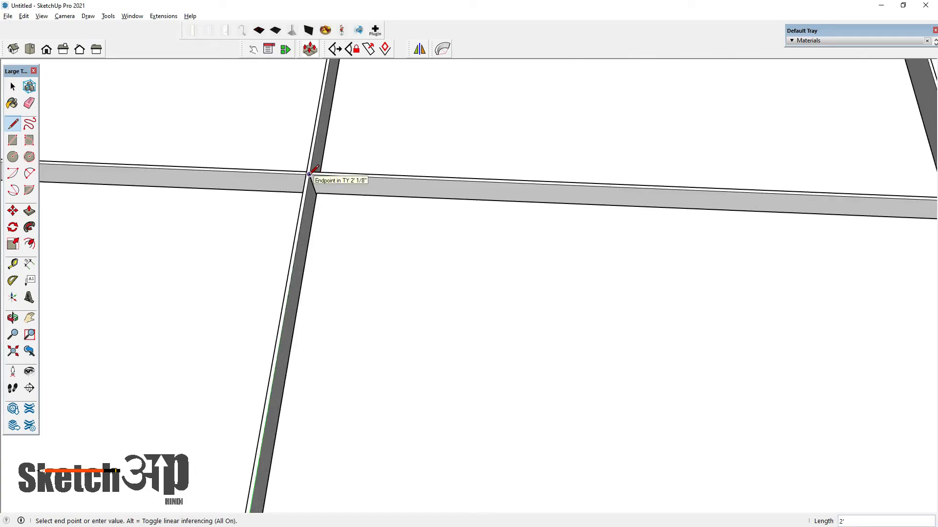
Dimension the grid cell's length between two neighbouring bar intersections and place the dimension inside the cell.
scroll(391, 261, "down", 5)
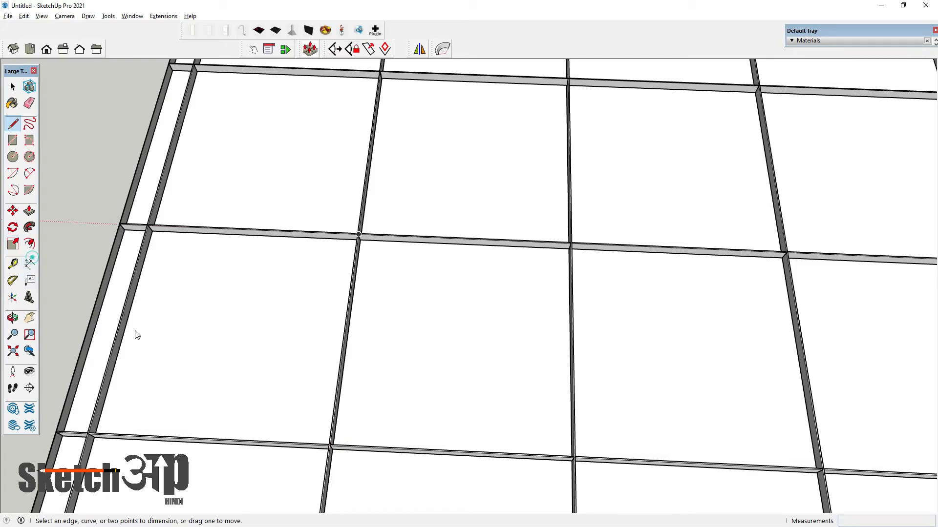
scroll(328, 438, "up", 3)
left_click(319, 443)
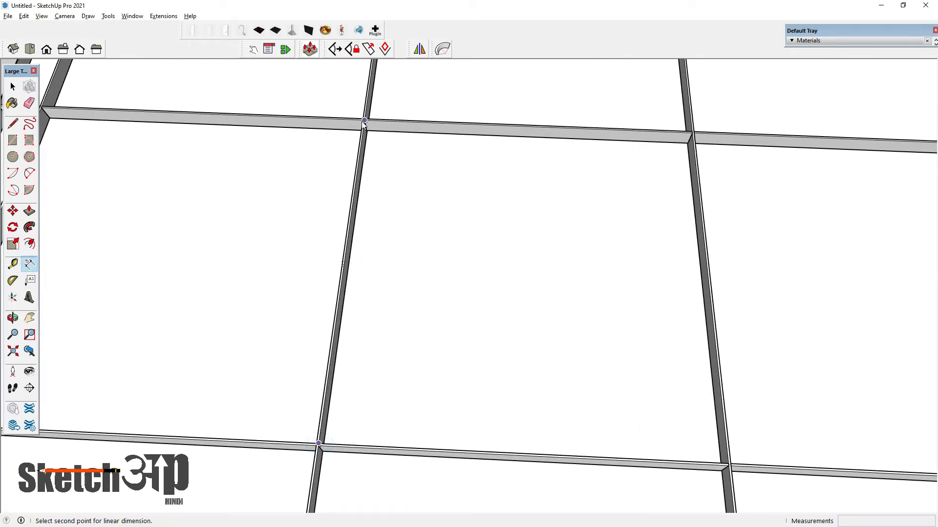
left_click(365, 122)
left_click(450, 236)
scroll(453, 273, "up", 5)
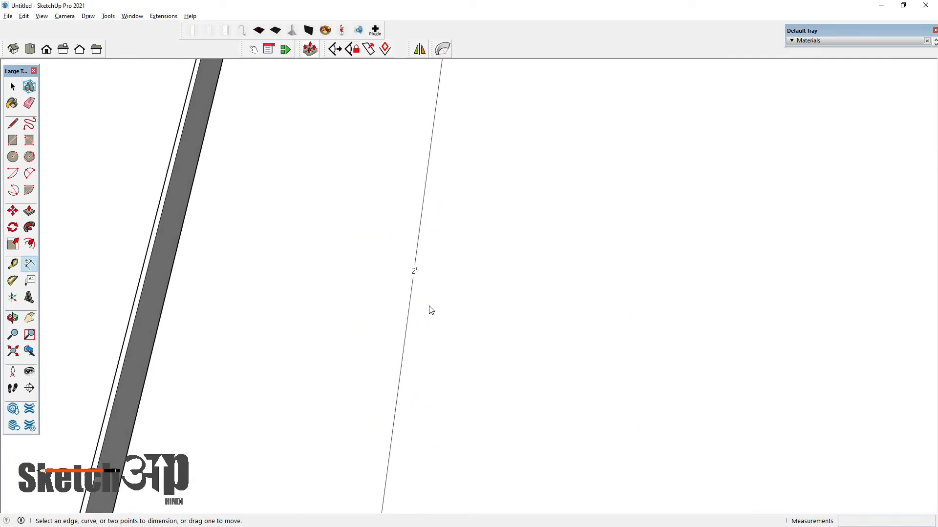
scroll(381, 272, "down", 8)
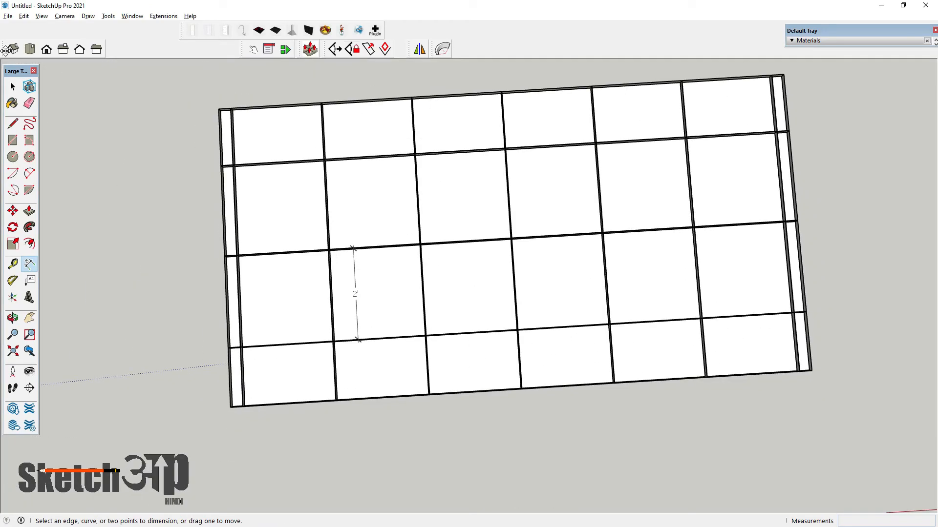
left_click(12, 86)
scroll(335, 293, "down", 3)
scroll(352, 303, "up", 2)
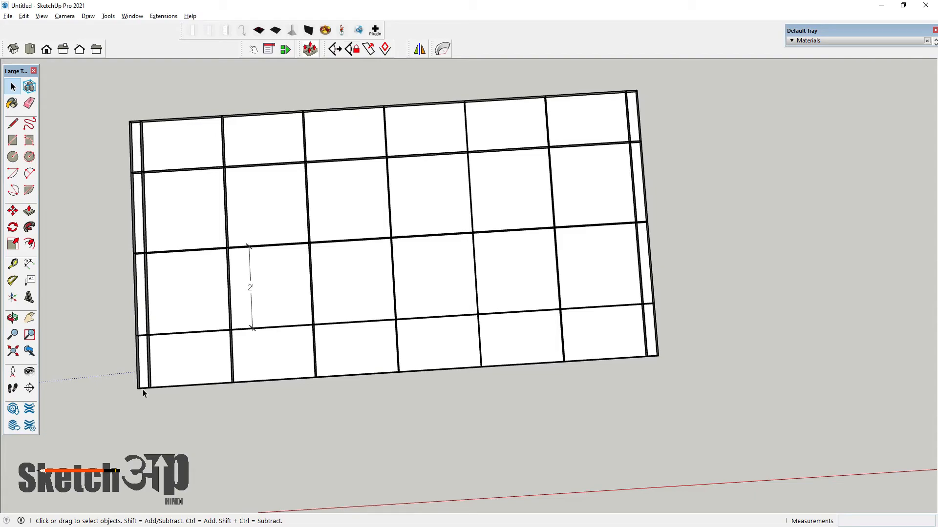
scroll(429, 293, "down", 4)
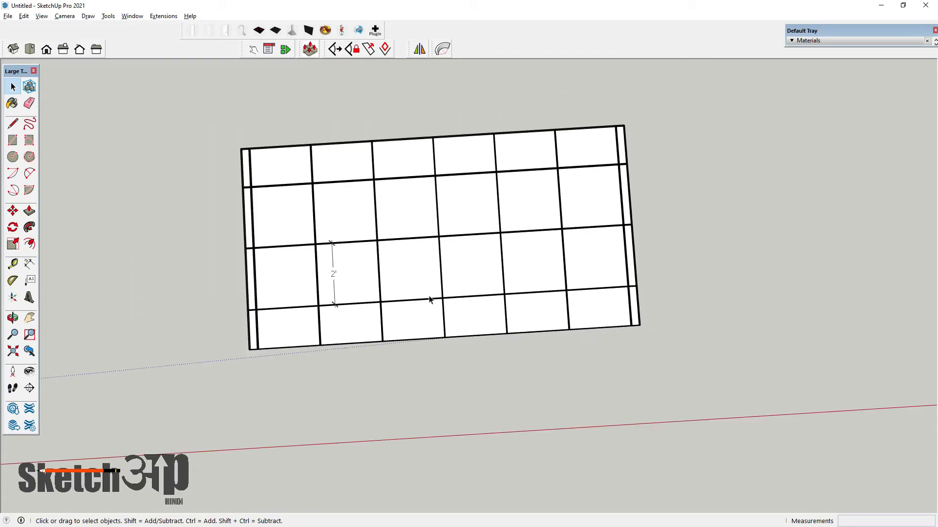
key("m")
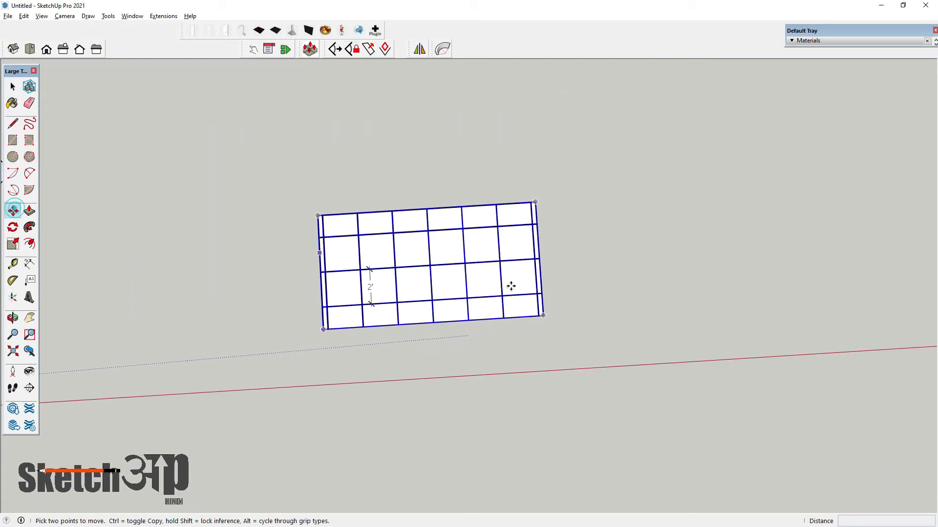
key("ctrl")
left_click(415, 252)
key("Escape")
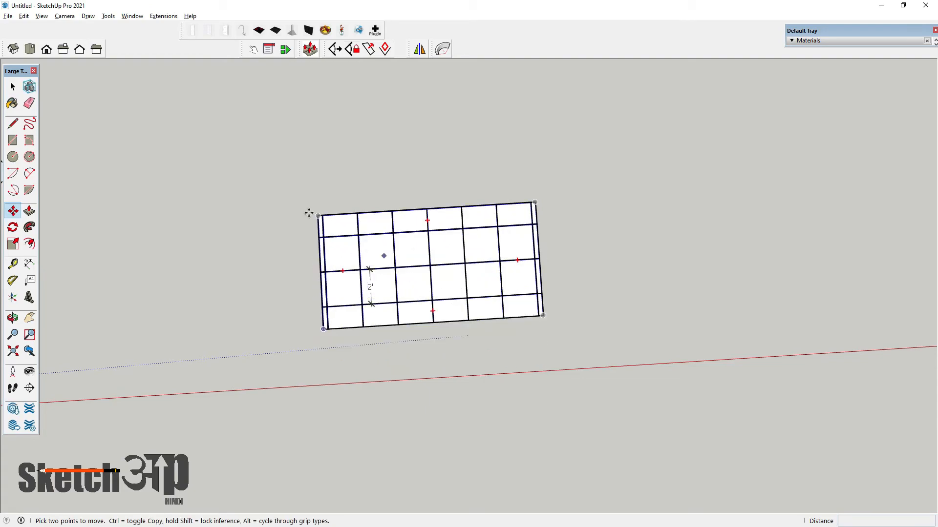
Copy the ceiling grid about 8' away along the green axis.
key("space")
left_click(413, 251)
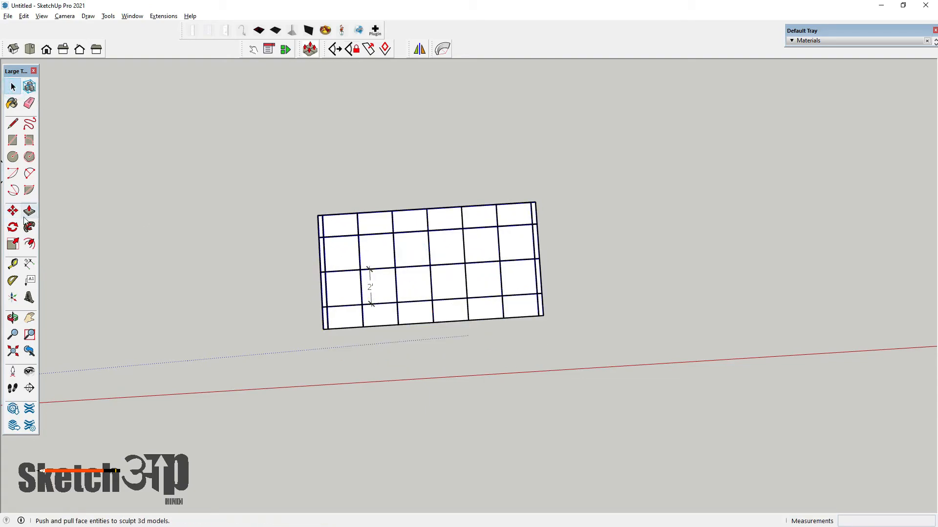
key("m")
key("ctrl")
left_click(416, 253)
scroll(417, 330, "down", 2)
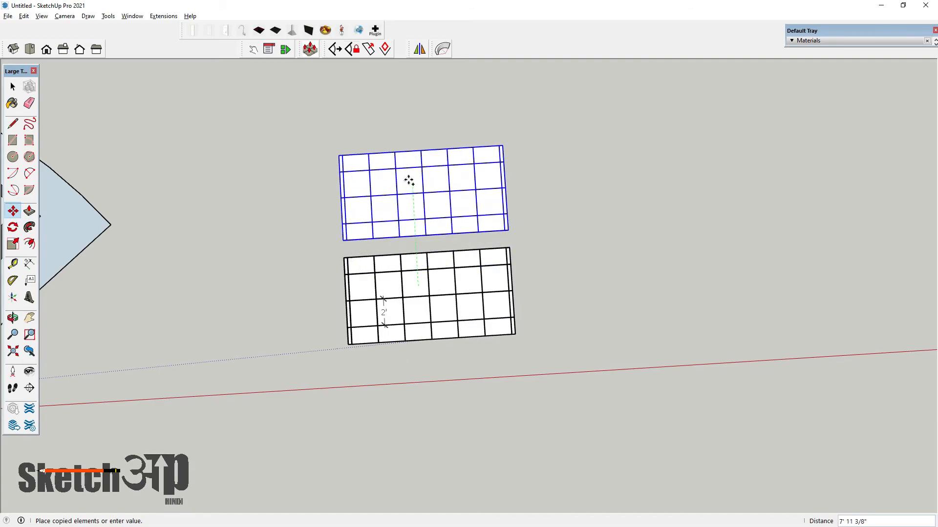
left_click(409, 174)
Delete the copied ceiling grid beyond the dimensioned one.
left_click(13, 87)
left_click(233, 144)
scroll(391, 203, "up", 8)
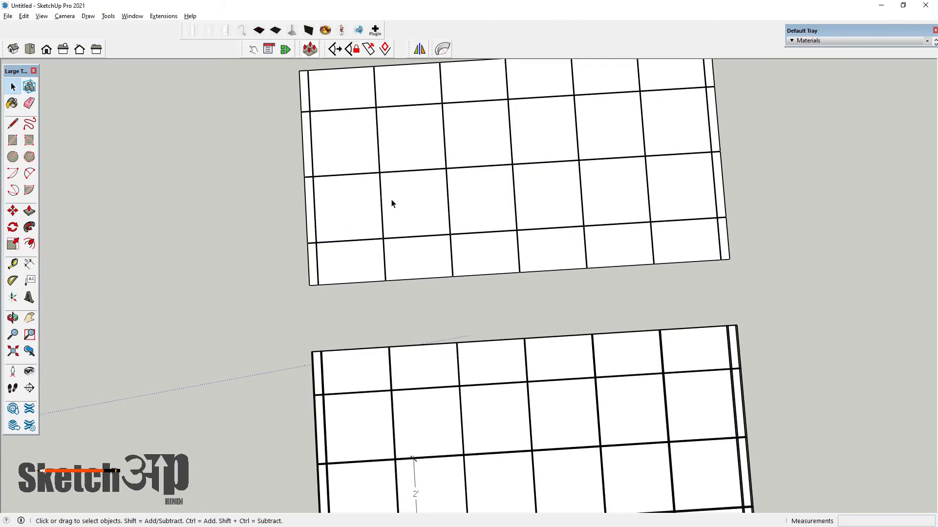
scroll(381, 305, "down", 6)
left_click(450, 284)
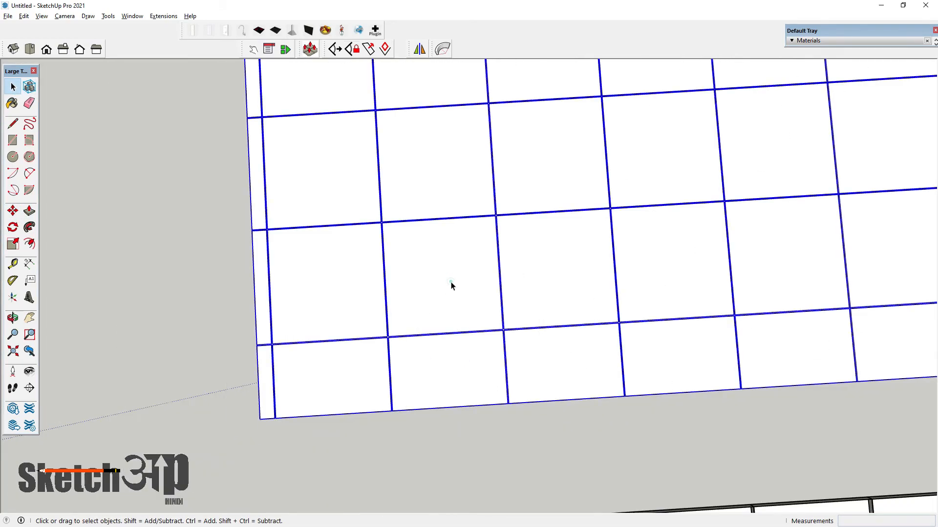
scroll(420, 284, "down", 5)
key("Delete")
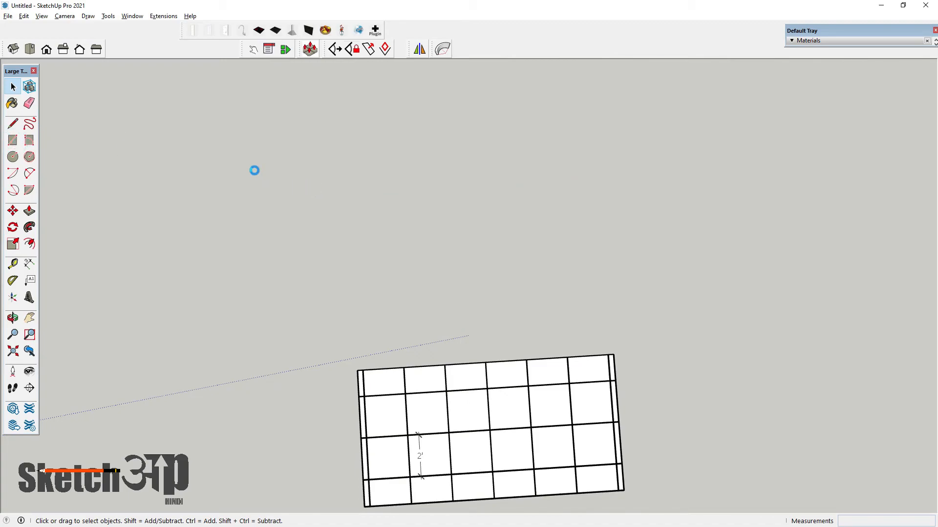
Draw a ground-plane rectangle about 9' by 6' behind the dimensioned ceiling grid.
key("r")
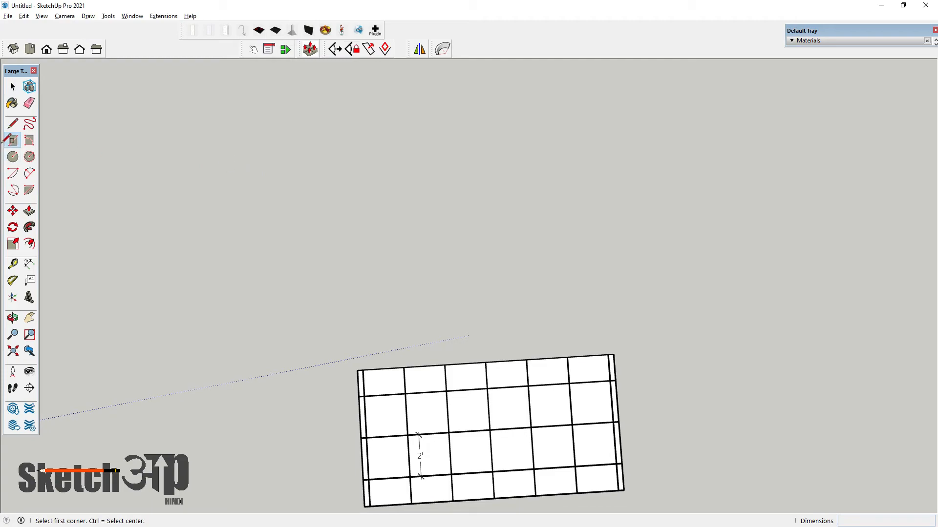
left_click(300, 234)
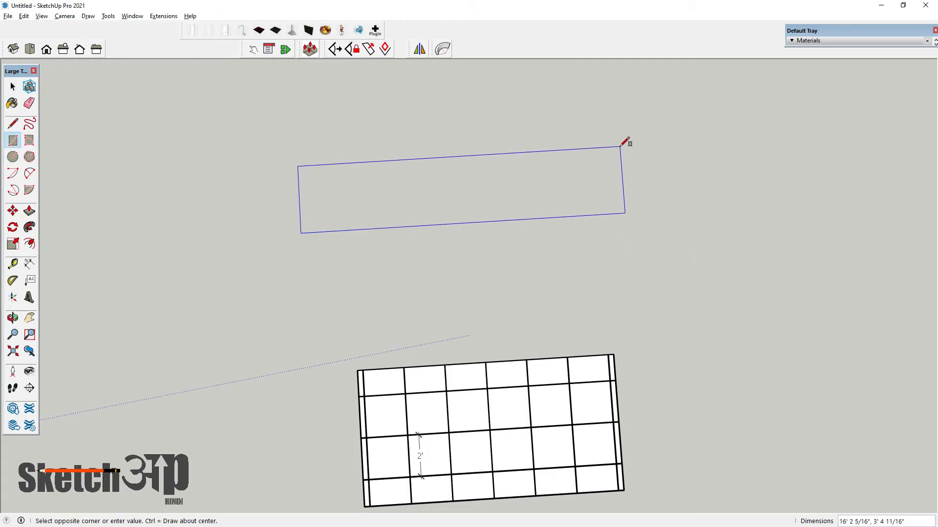
scroll(545, 342, "down", 2)
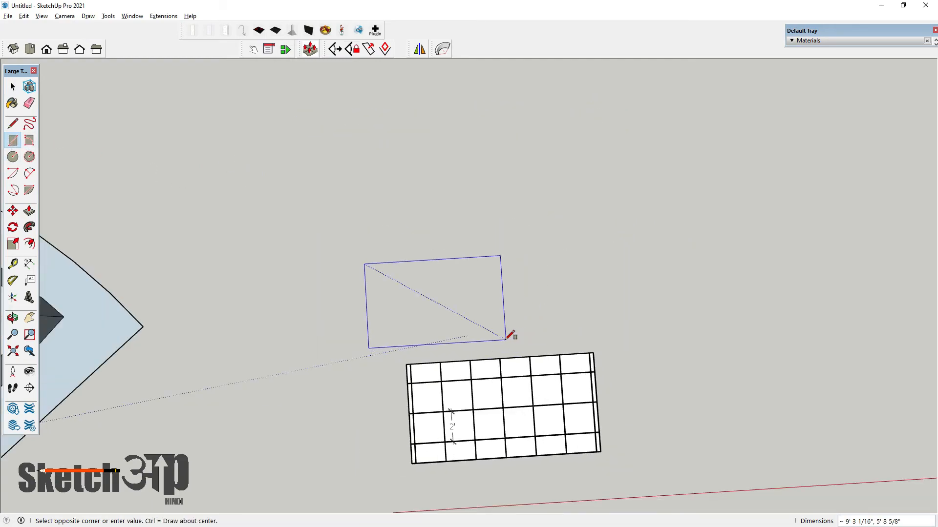
left_click(499, 344)
left_click(13, 88)
scroll(389, 301, "up", 2)
Generate a Ceiling Grid on the new rectangle's face with 2X2 tile size, Corner origin, no 90-degree rotation and no tiles.
left_click(442, 291)
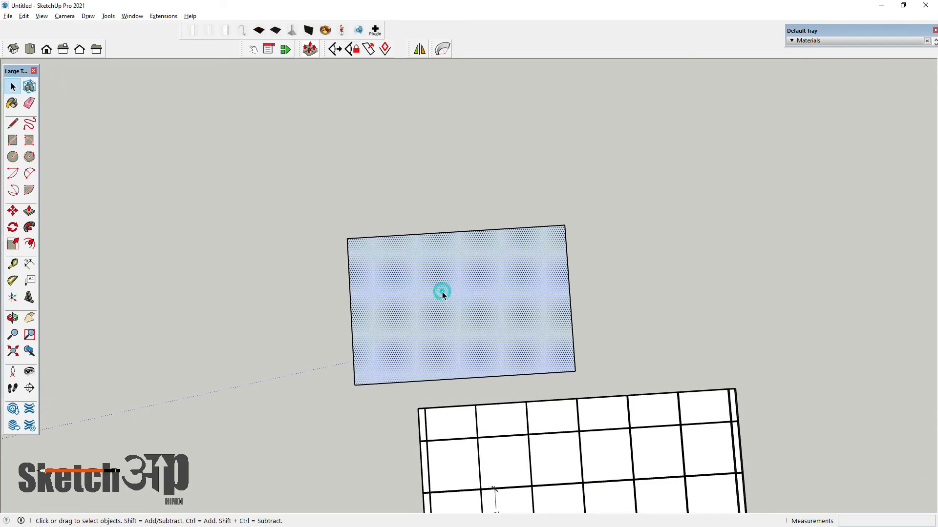
scroll(441, 292, "up", 2)
right_click(442, 291)
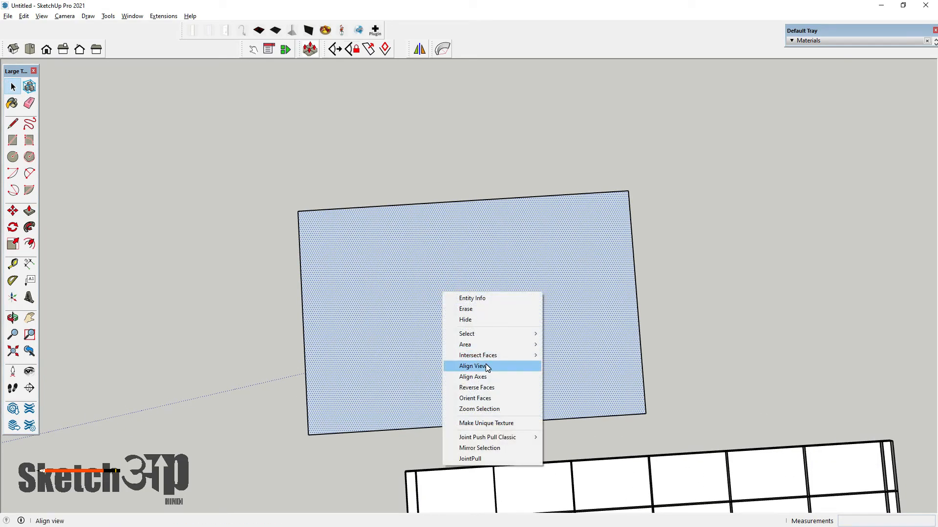
left_click(163, 17)
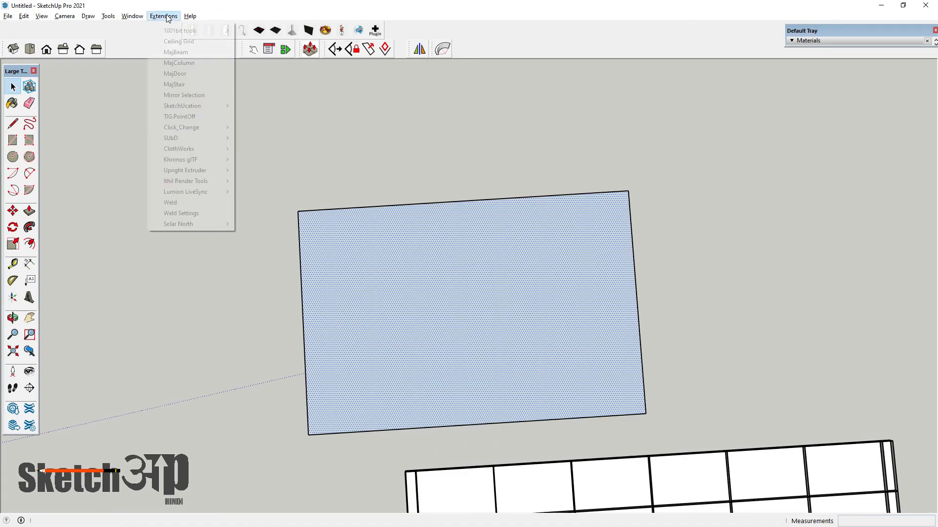
left_click(181, 41)
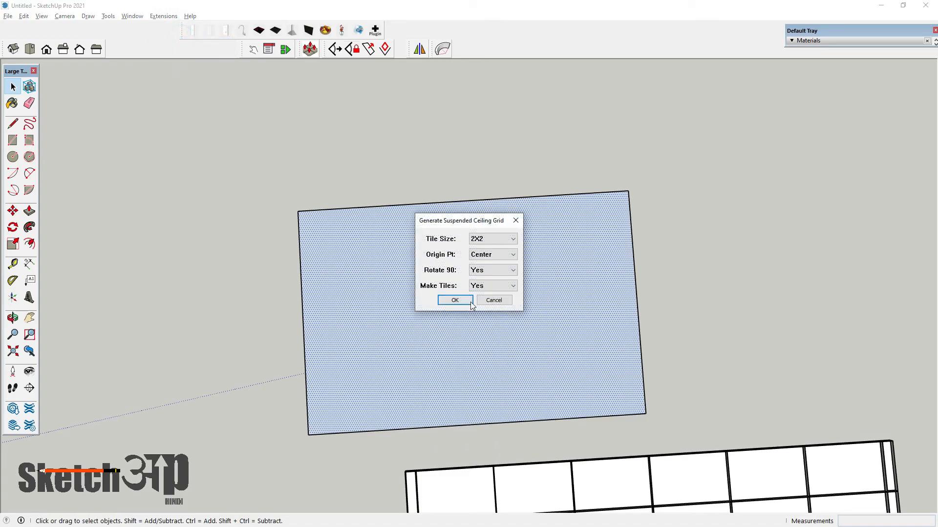
left_click(497, 241)
left_click(498, 244)
left_click(492, 254)
left_click(488, 272)
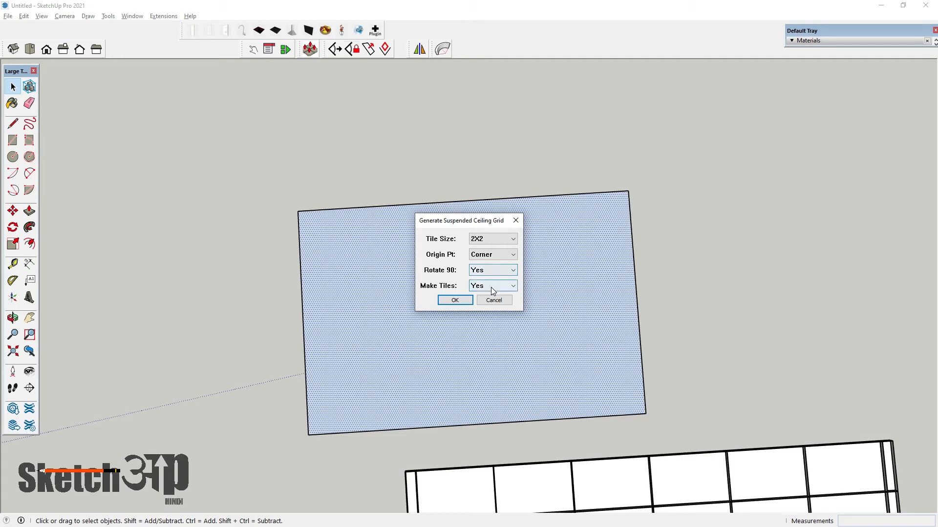
left_click(487, 287)
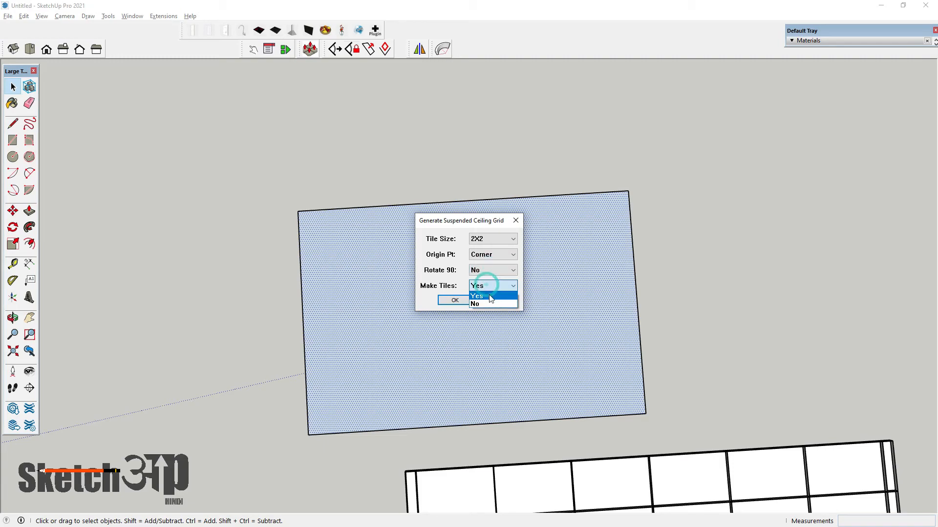
left_click(488, 303)
left_click(456, 300)
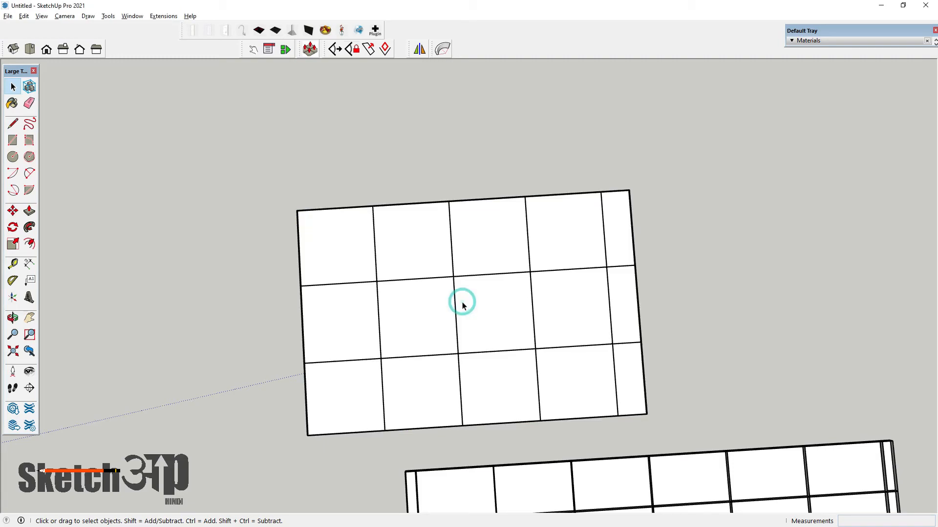
Examine the new grid's bars and their intersections at an oblique angle and compare them with the neighbouring grid.
scroll(468, 329, "up", 3)
middle_click_drag(444, 366, 509, 211)
scroll(329, 411, "up", 5)
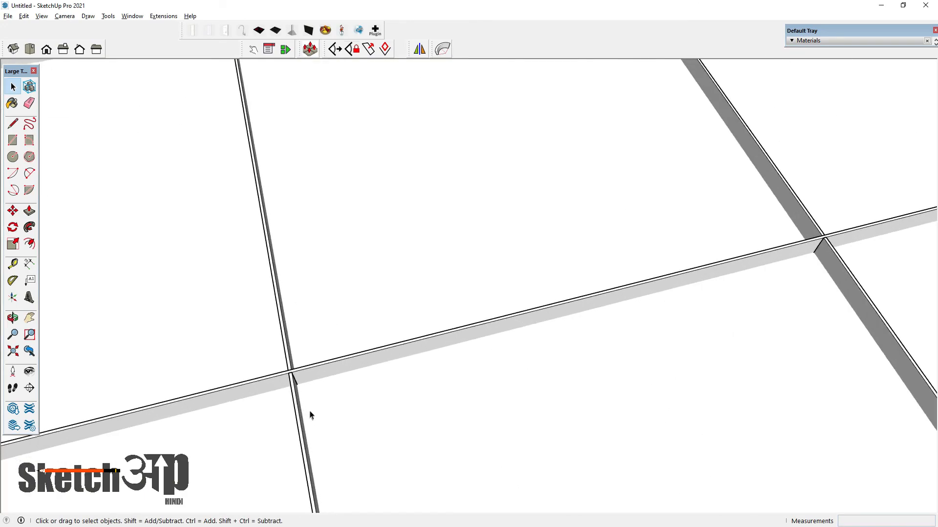
middle_click_drag(310, 415, 406, 323)
scroll(407, 330, "down", 3)
scroll(215, 381, "down", 4)
scroll(447, 446, "up", 2)
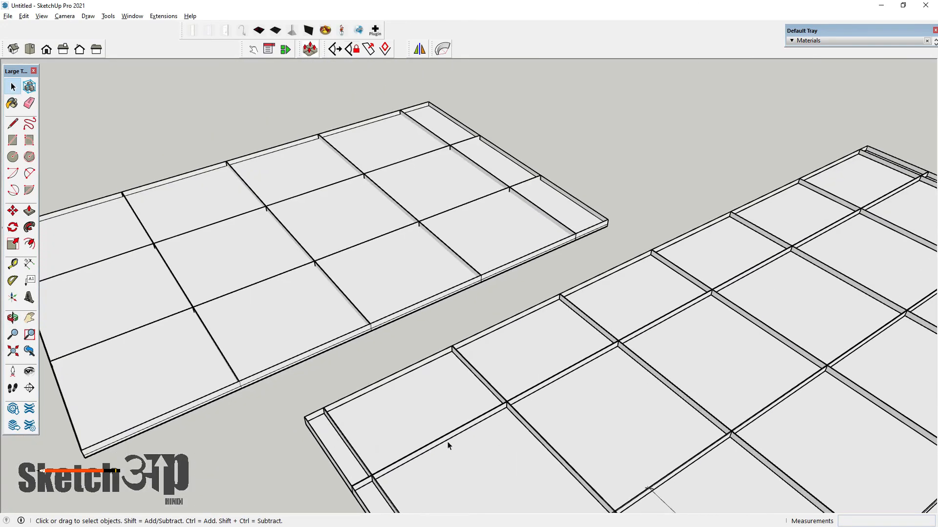
scroll(488, 420, "up", 3)
middle_click_drag(532, 398, 632, 373)
scroll(766, 313, "down", 2)
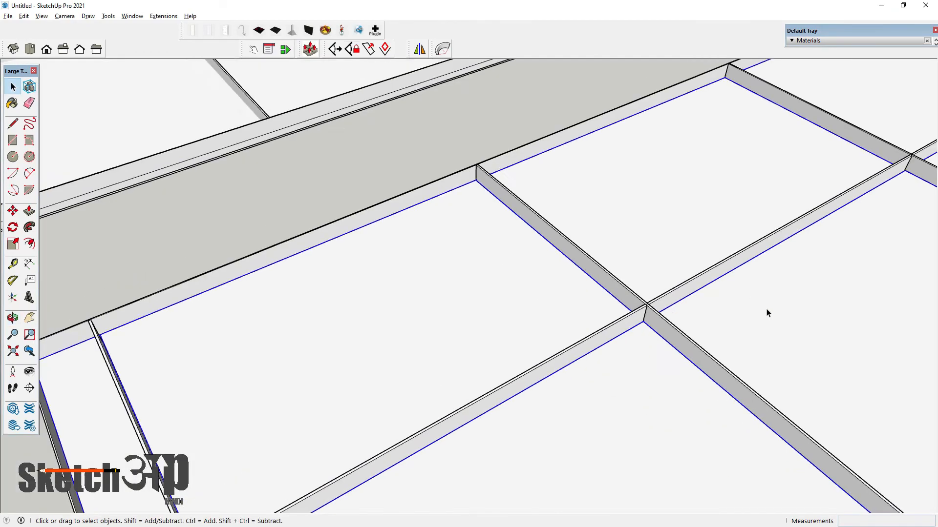
scroll(446, 265, "down", 3)
scroll(390, 310, "up", 4)
Inspect both ceiling grids from below, looking at the perimeter edges and the flanges of the crossing bars.
middle_click_drag(389, 310, 423, 133)
scroll(293, 448, "up", 2)
scroll(409, 322, "down", 4)
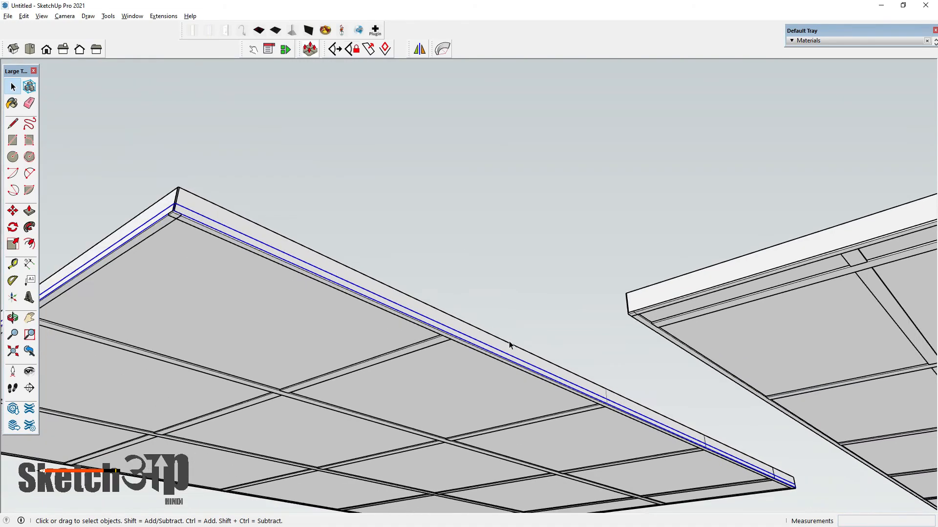
scroll(195, 397, "up", 3)
scroll(280, 337, "up", 2)
middle_click_drag(280, 337, 418, 340)
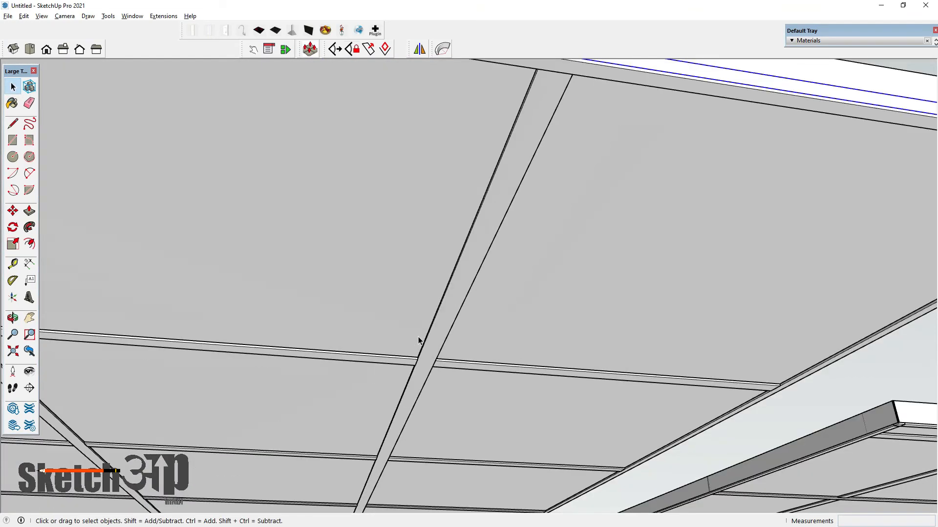
scroll(418, 340, "down", 6)
scroll(291, 331, "up", 7)
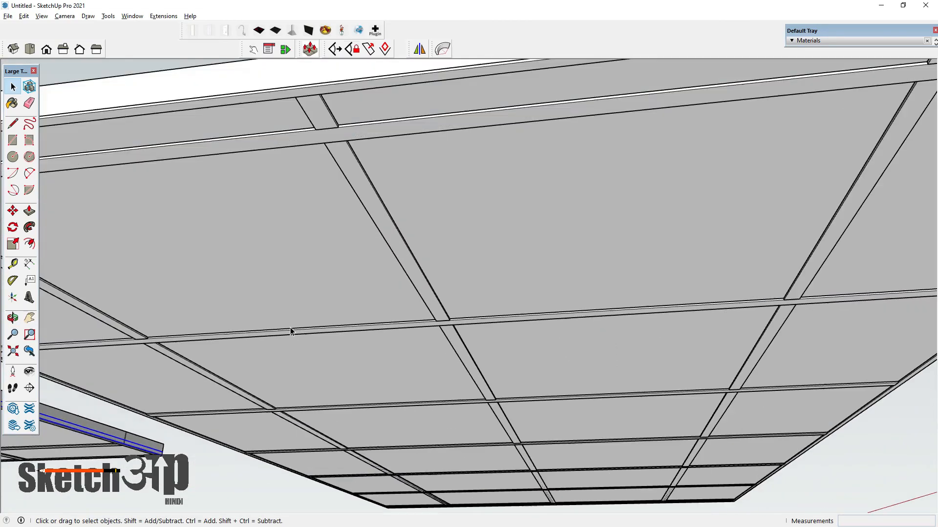
middle_click_drag(290, 331, 550, 318)
Compare the edge cells of the corner-origin and center-origin grids from above, and view both together with the curved model.
scroll(587, 325, "down", 5)
middle_click_drag(622, 331, 326, 453)
scroll(327, 453, "down", 2)
middle_click_drag(415, 404, 421, 475)
middle_click_drag(504, 366, 511, 438)
scroll(511, 438, "down", 3)
scroll(369, 181, "up", 3)
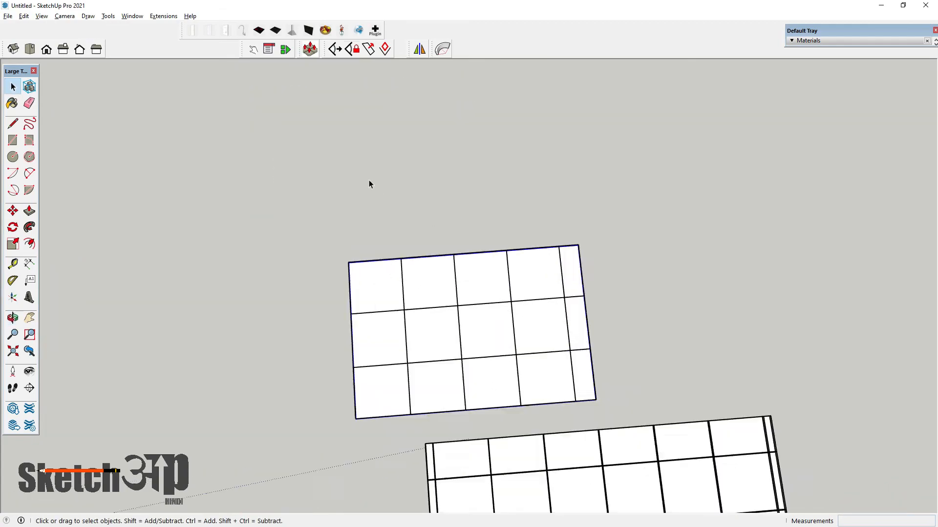
scroll(343, 247, "down", 3)
scroll(464, 459, "up", 2)
scroll(387, 357, "down", 2)
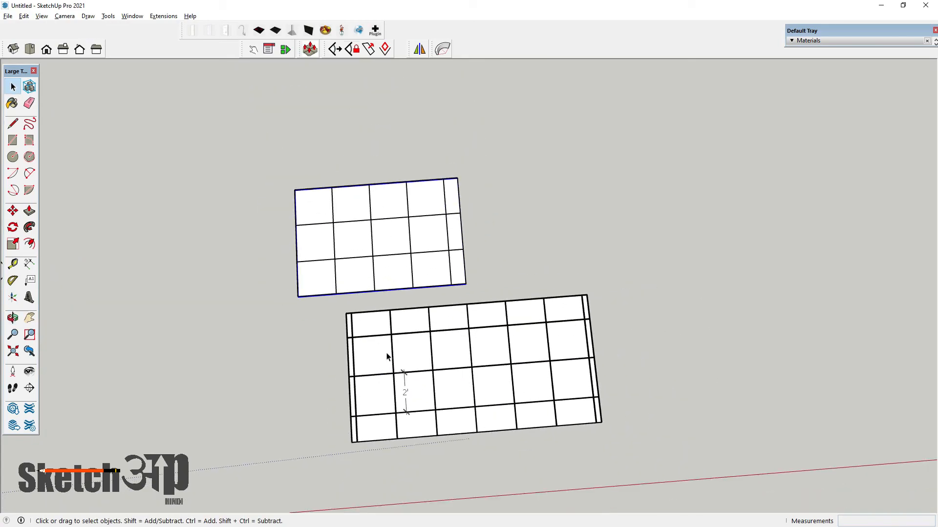
scroll(485, 377, "up", 3)
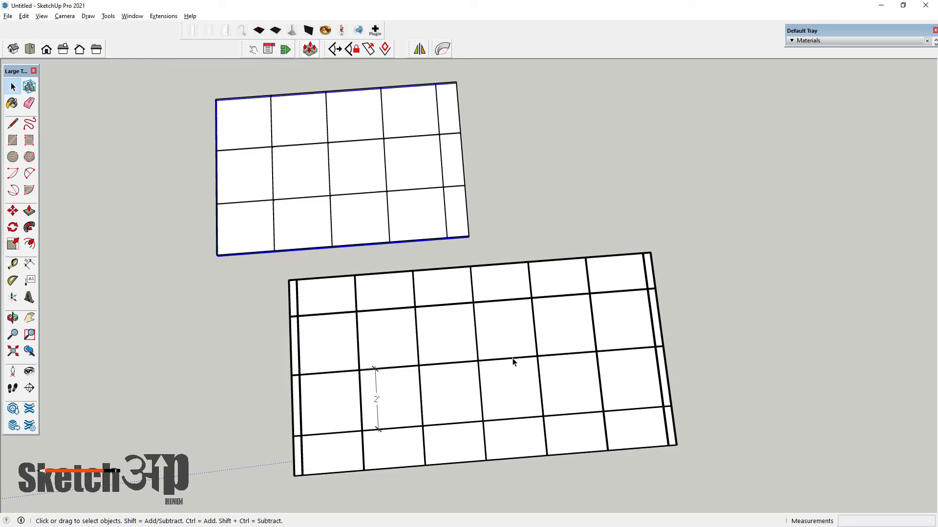
scroll(341, 213, "down", 2)
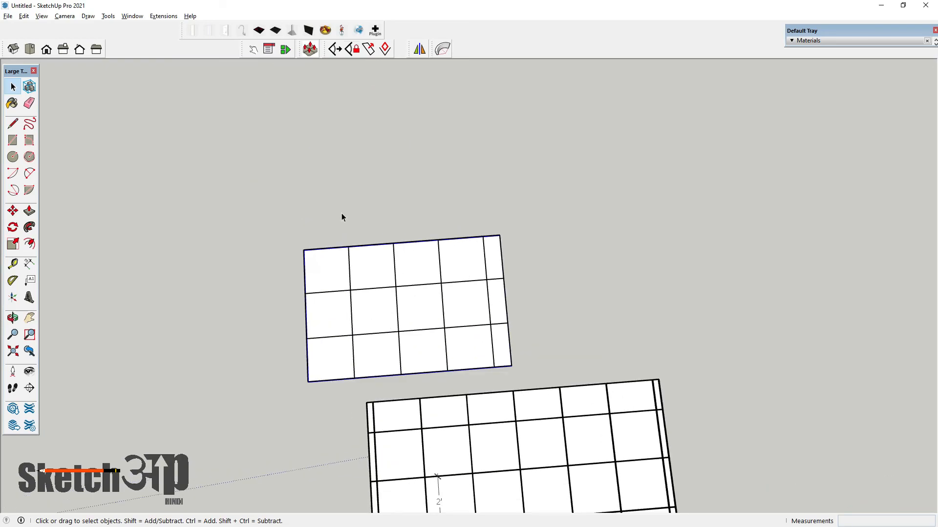
scroll(337, 235, "up", 2)
scroll(342, 405, "up", 2)
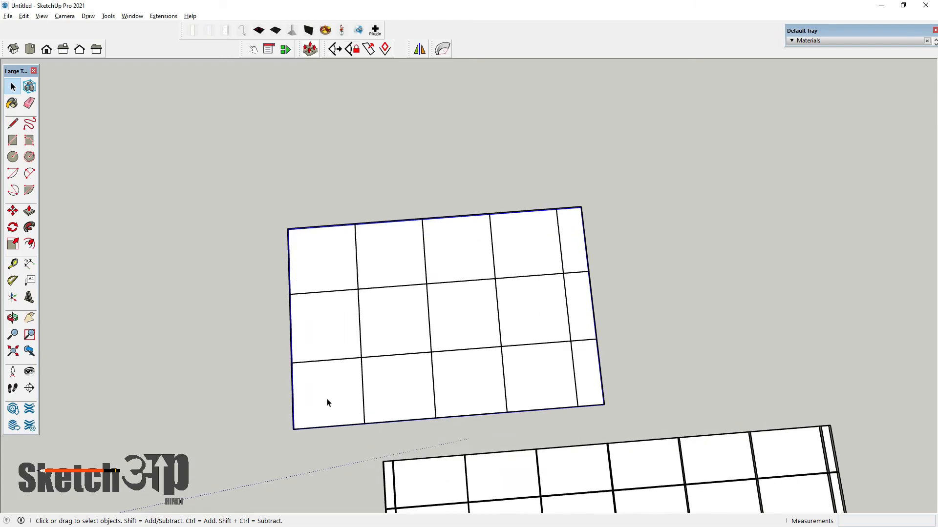
middle_click_drag(327, 404, 309, 491)
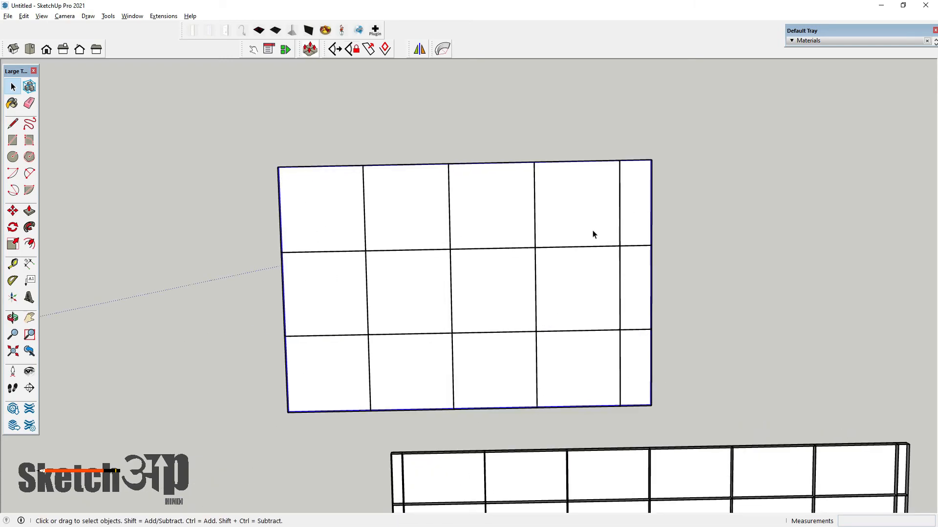
scroll(375, 259, "down", 6)
scroll(511, 259, "down", 2)
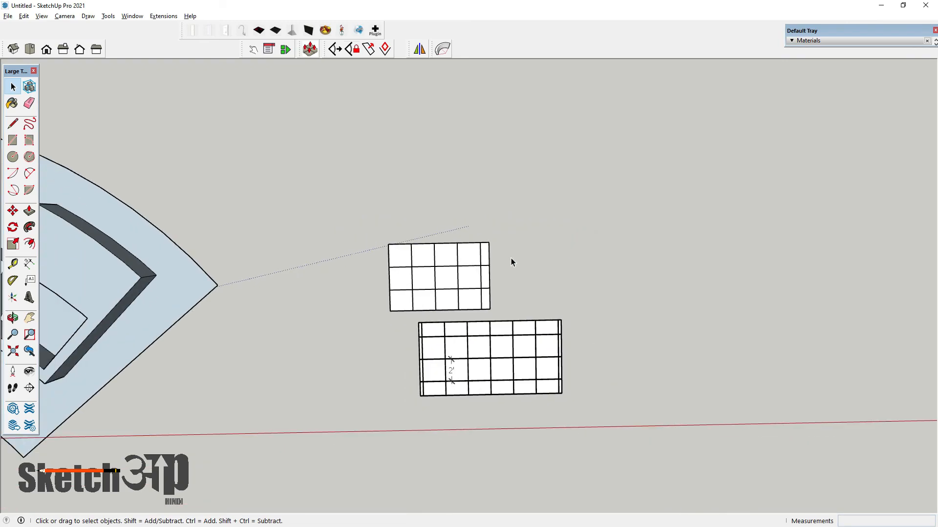
scroll(542, 247, "down", 2)
scroll(620, 235, "down", 3)
middle_click_drag(548, 310, 432, 244)
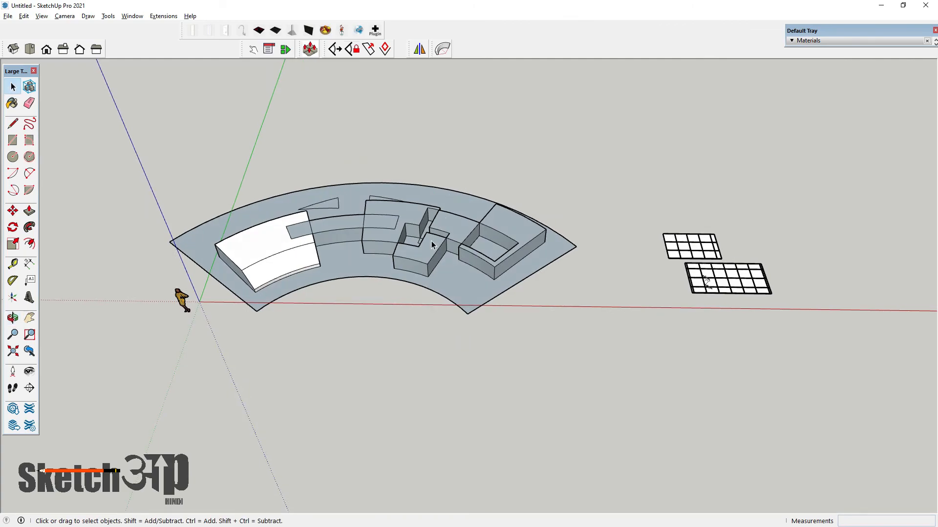